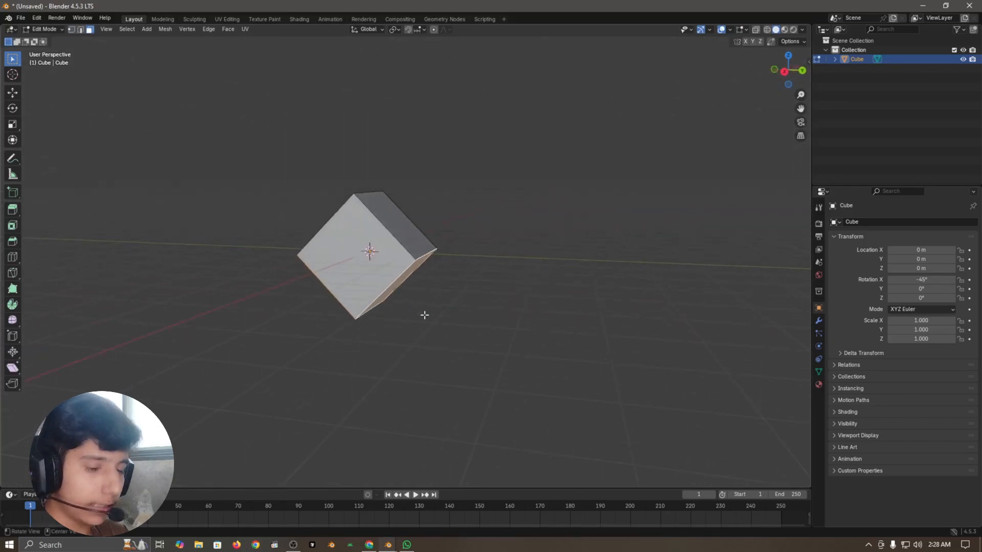
Delete the cube's faces except the two lower ones, leaving an open V-shaped trough, and return to Object Mode.
{"action": "key", "text": "a"}
{"action": "key", "text": "x"}
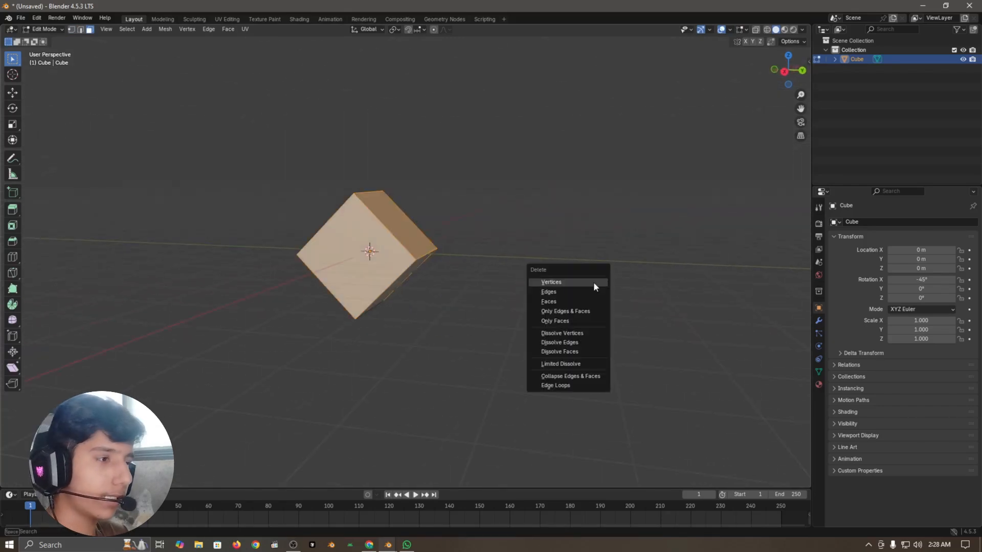
{"action": "left_click", "coordinate": [593, 281]}
{"action": "key", "text": "ctrl+z"}
{"action": "key", "text": "x"}
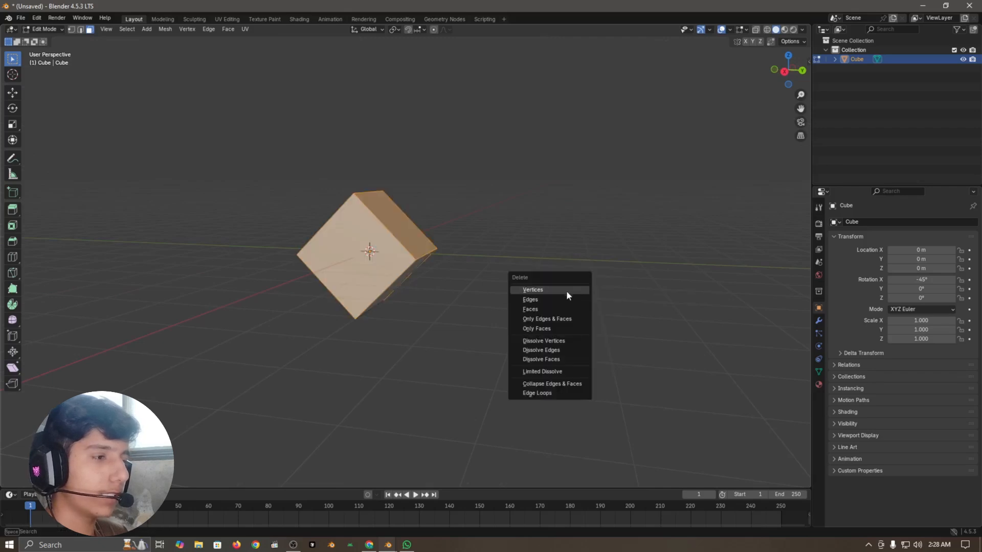
{"action": "left_click", "coordinate": [567, 289]}
{"action": "middle_click_drag", "start_coordinate": [531, 300], "coordinate": [511, 323]}
{"action": "key", "text": "Tab"}
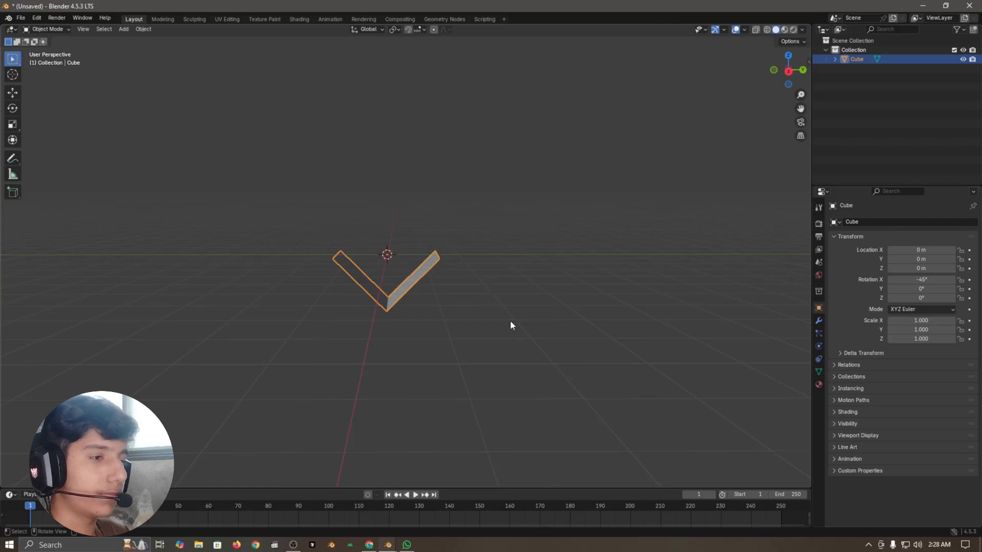
Raise the V-shaped trough about 0.37 m along Z and apply all its transforms.
{"action": "key", "text": "g"}
{"action": "key", "text": "z"}
{"action": "left_click", "coordinate": [483, 320]}
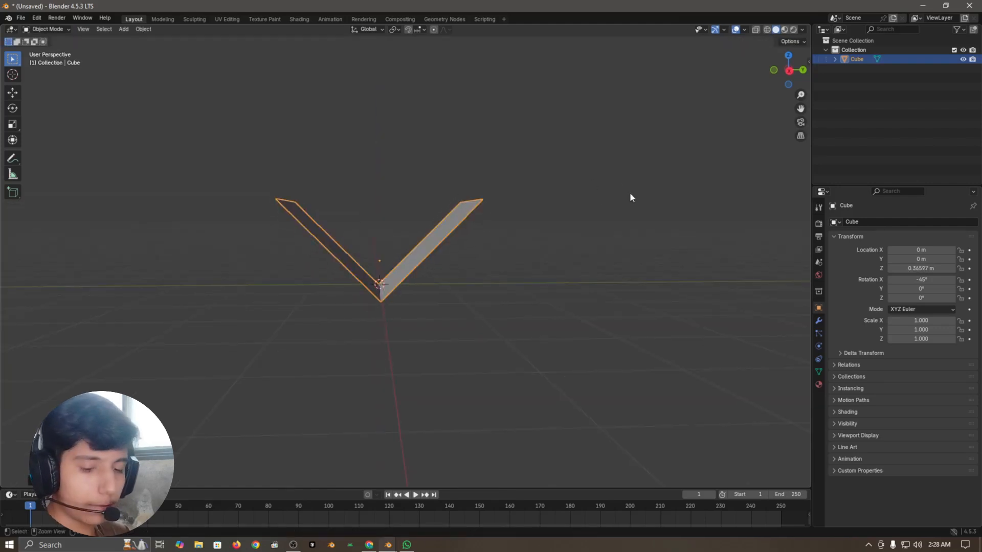
{"action": "key", "text": "ctrl+a"}
{"action": "left_click", "coordinate": [511, 155]}
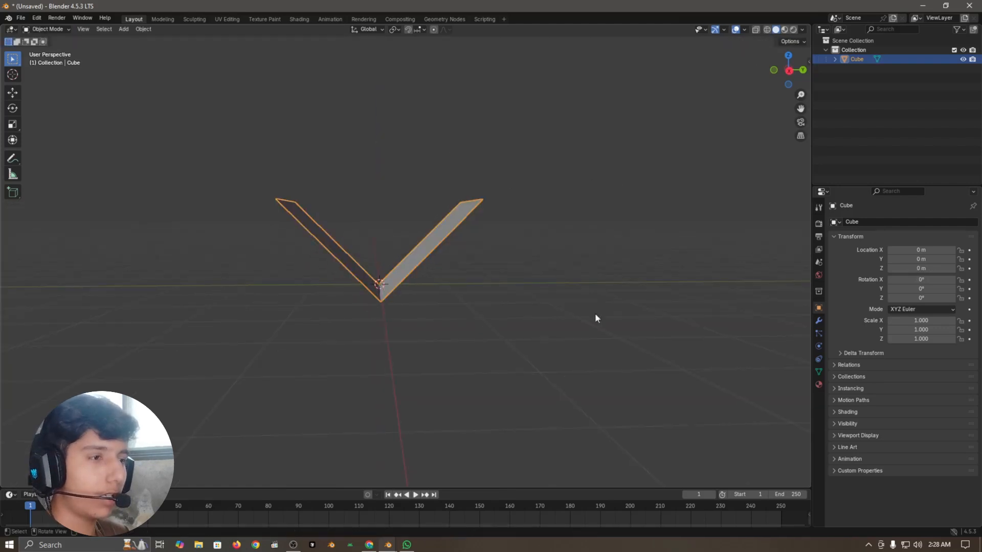
Lengthen the trough by moving the edges of one open end several metres along negative X.
{"action": "middle_click_drag", "start_coordinate": [595, 317], "coordinate": [360, 270]}
{"action": "key", "text": "Tab"}
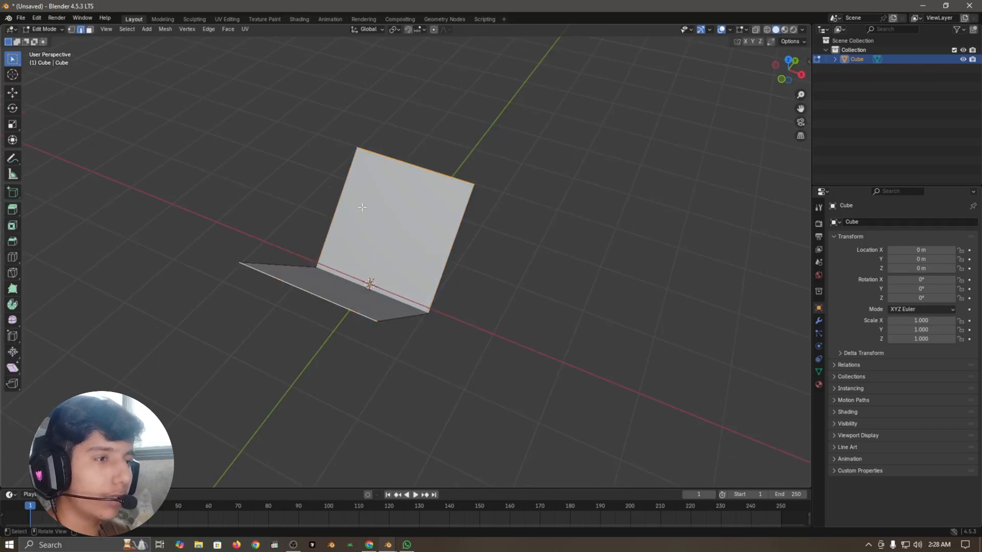
{"action": "left_click", "coordinate": [350, 172]}
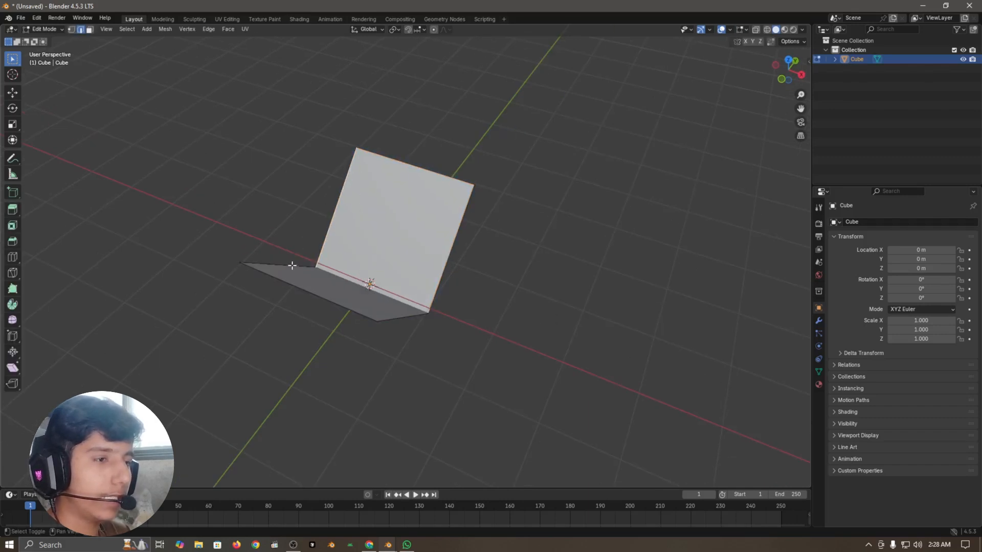
{"action": "scroll", "coordinate": [448, 256], "scroll_direction": "down", "scroll_amount": 3}
{"action": "middle_click_drag", "start_coordinate": [448, 257], "coordinate": [601, 351], "text": "shift"}
{"action": "key", "text": "g"}
{"action": "key", "text": "x"}
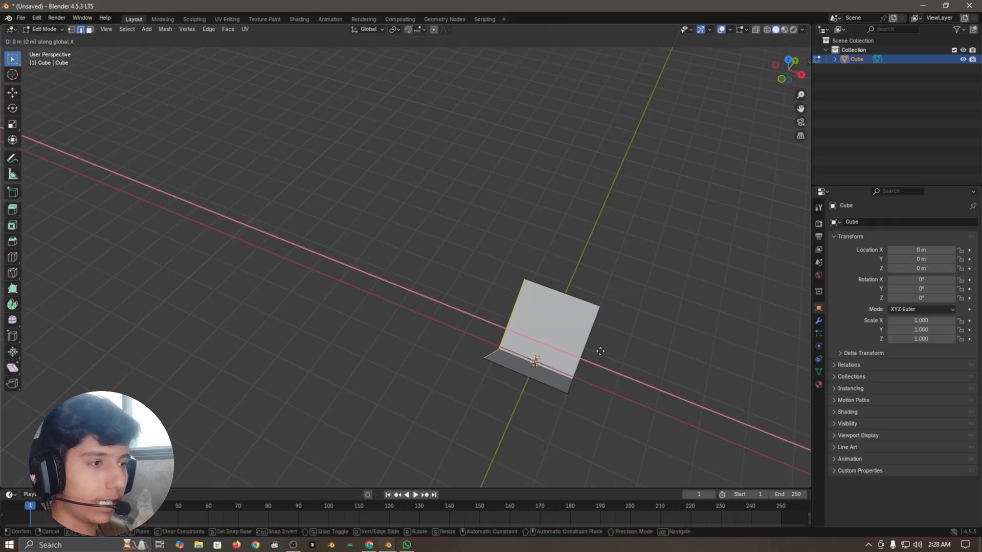
{"action": "left_click", "coordinate": [223, 154]}
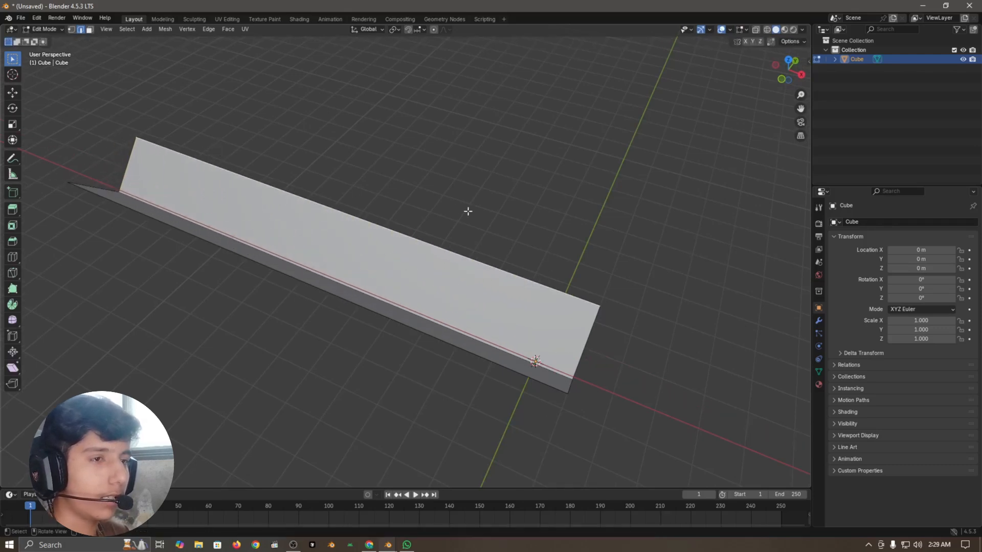
Move the lengthened trough about 7.28 m along X to centre it on the origin and apply all its transforms.
{"action": "key", "text": "Tab"}
{"action": "middle_click_drag", "start_coordinate": [736, 256], "coordinate": [585, 274]}
{"action": "scroll", "coordinate": [586, 274], "scroll_direction": "down", "scroll_amount": 3}
{"action": "key", "text": "g"}
{"action": "key", "text": "x"}
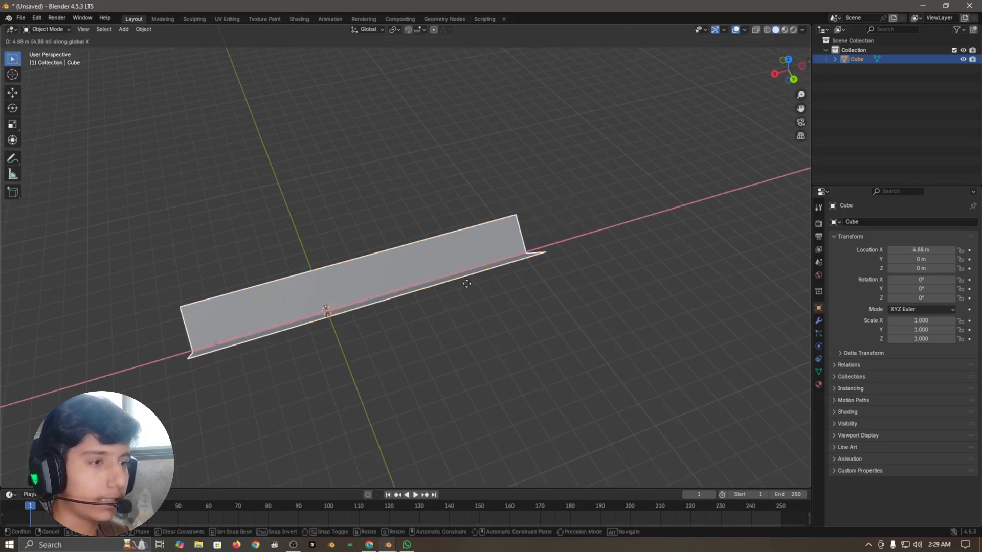
{"action": "left_click", "coordinate": [408, 292]}
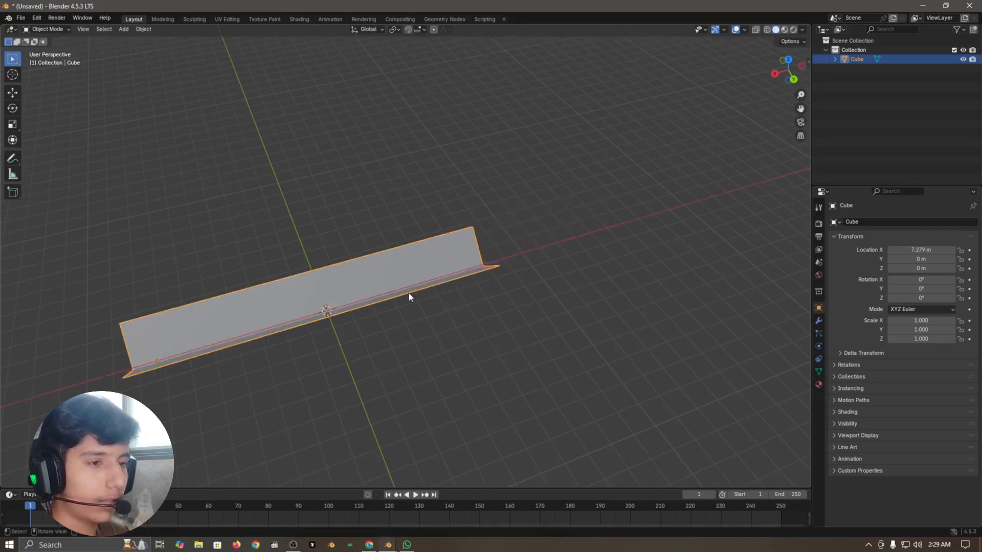
{"action": "key", "text": "ctrl+a"}
{"action": "left_click", "coordinate": [645, 166]}
{"action": "left_click", "coordinate": [578, 253]}
Split the 3D viewport, turn the new area into a Geometry Node Editor and create a node tree for the trough.
{"action": "middle_click_drag", "start_coordinate": [578, 252], "coordinate": [508, 280]}
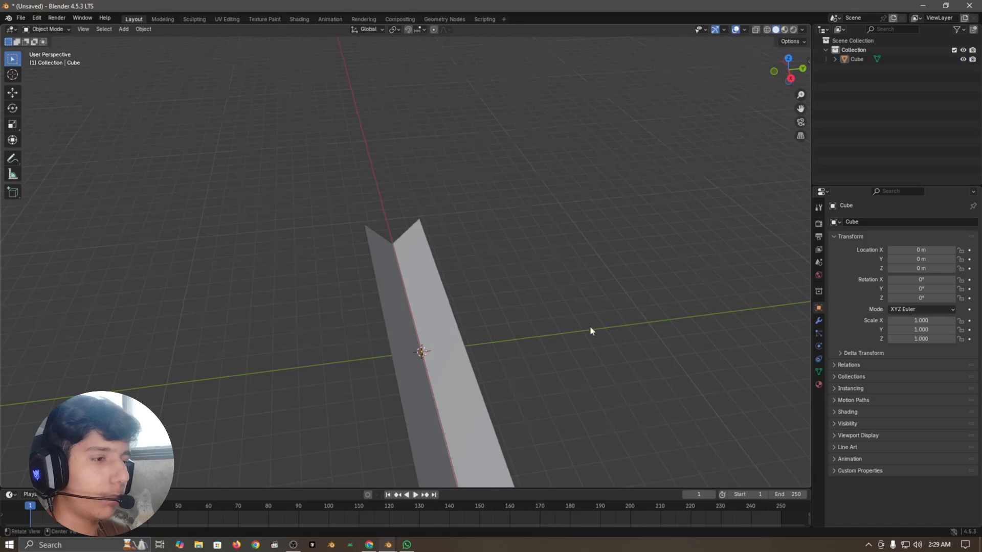
{"action": "middle_click_drag", "start_coordinate": [590, 328], "coordinate": [532, 340]}
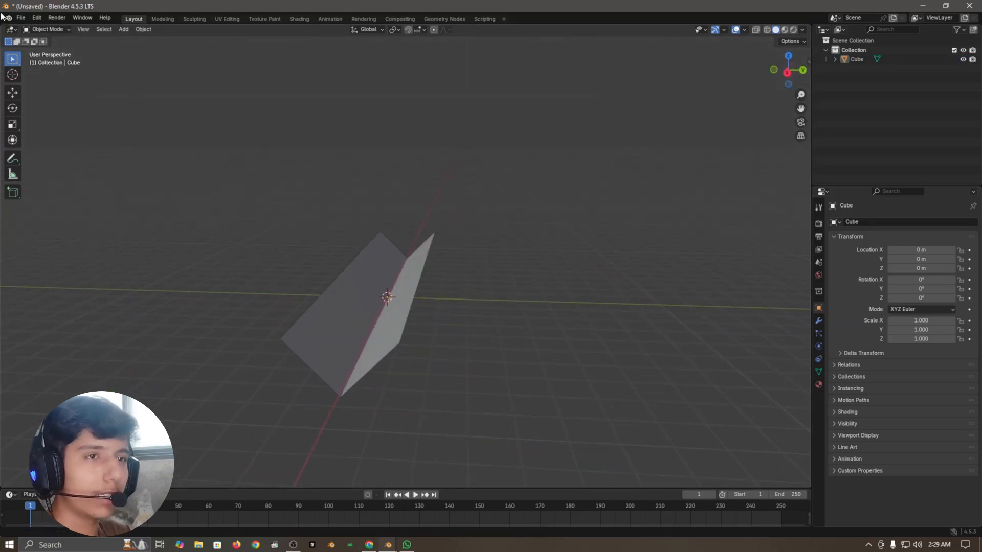
{"action": "left_click_drag", "start_coordinate": [2, 23], "coordinate": [483, 80]}
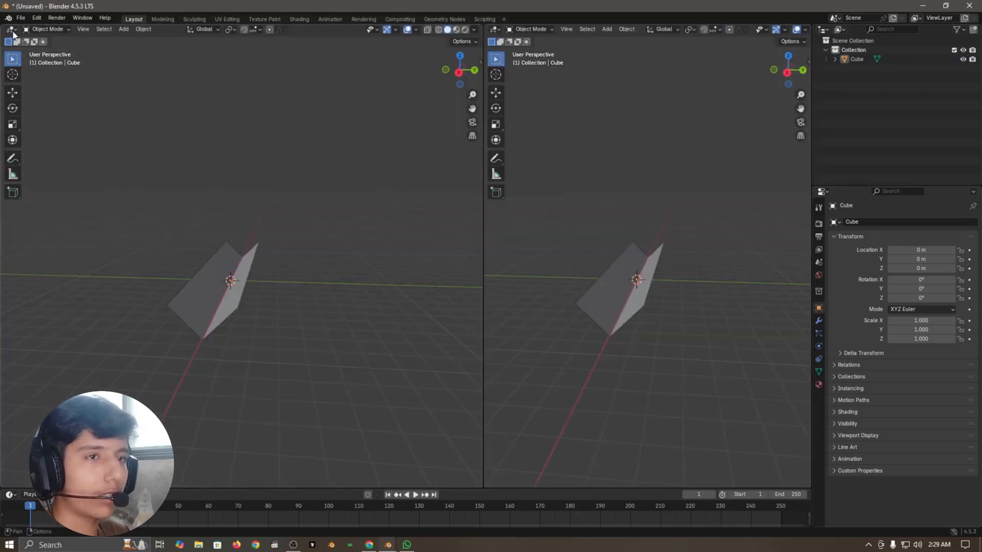
{"action": "left_click", "coordinate": [12, 30]}
{"action": "left_click", "coordinate": [65, 84]}
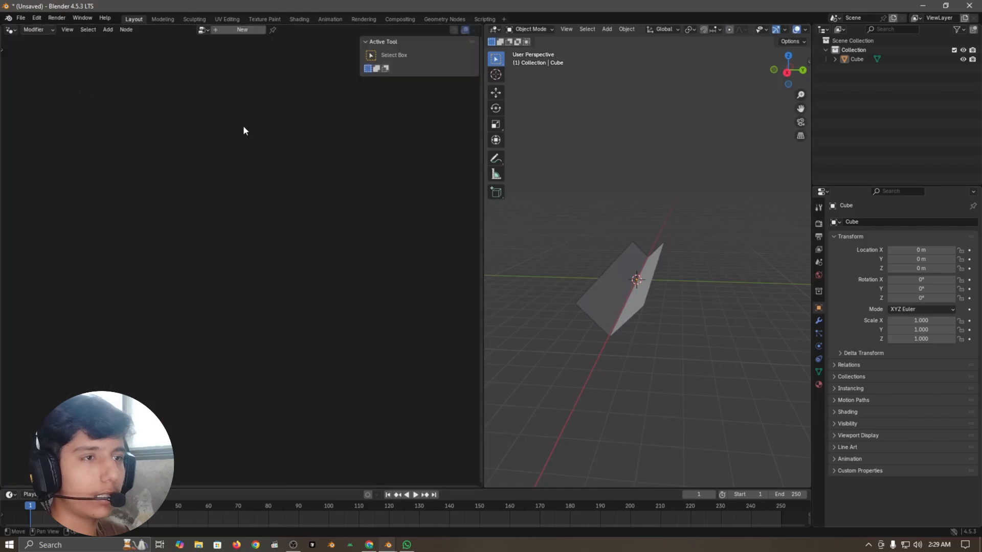
{"action": "left_click", "coordinate": [243, 29]}
{"action": "key", "text": "a"}
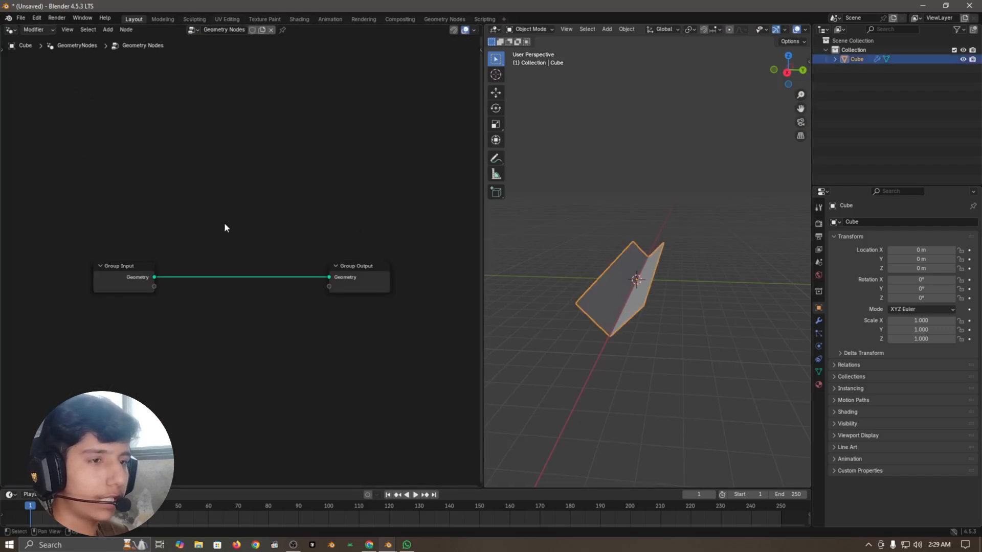
{"action": "middle_click_drag", "start_coordinate": [251, 211], "coordinate": [308, 211]}
{"action": "left_click_drag", "start_coordinate": [485, 209], "coordinate": [474, 206]}
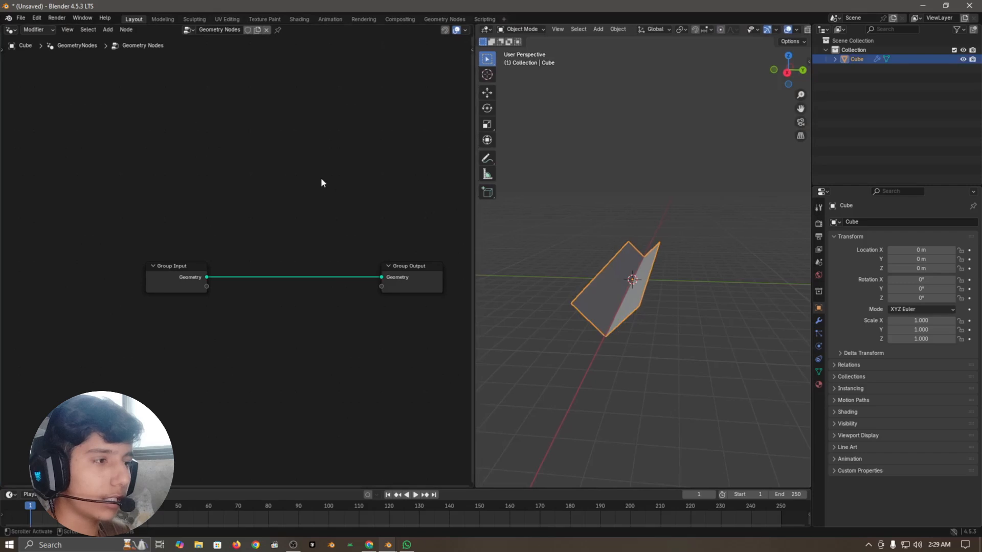
Add a Subdivide Mesh node between the Group Input and Group Output nodes.
{"action": "scroll", "coordinate": [346, 206], "scroll_direction": "up", "scroll_amount": 3}
{"action": "key", "text": "shift+a"}
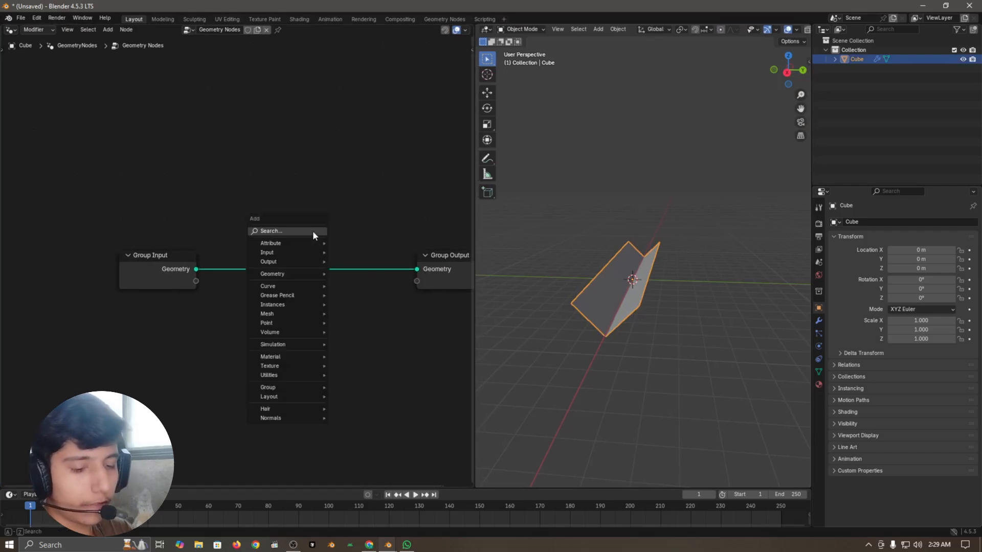
{"action": "type", "text": "subd"}
{"action": "key", "text": "Return"}
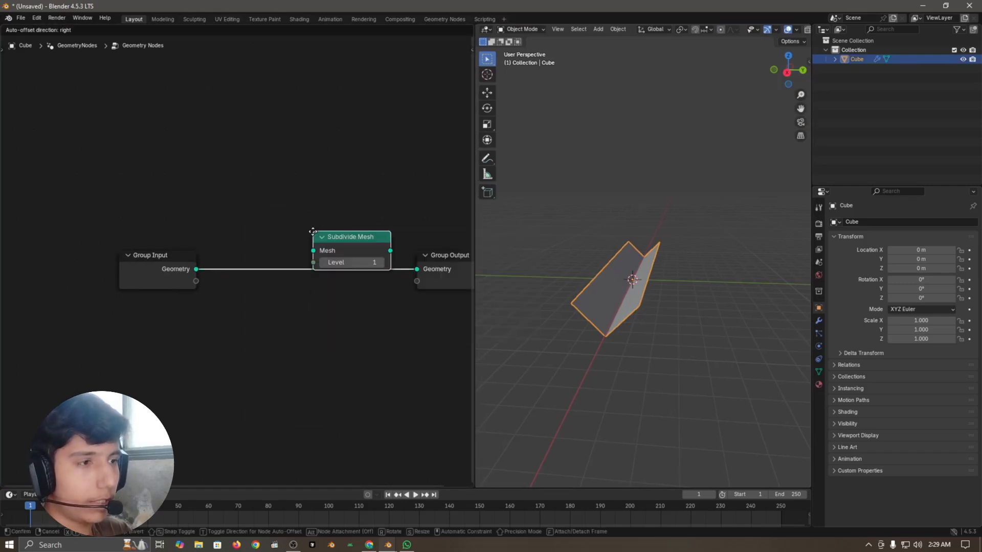
{"action": "left_click", "coordinate": [260, 247]}
Add 13 evenly spaced loop cuts across the length of the trough mesh.
{"action": "scroll", "coordinate": [666, 305], "scroll_direction": "up", "scroll_amount": 3}
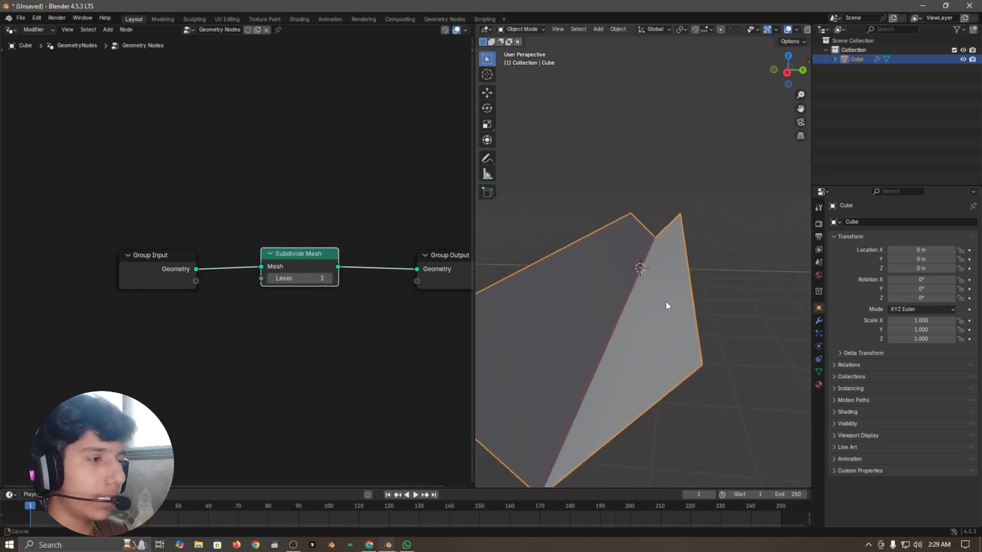
{"action": "key", "text": "Tab"}
{"action": "scroll", "coordinate": [721, 291], "scroll_direction": "down", "scroll_amount": 5}
{"action": "scroll", "coordinate": [647, 279], "scroll_direction": "up", "scroll_amount": 4}
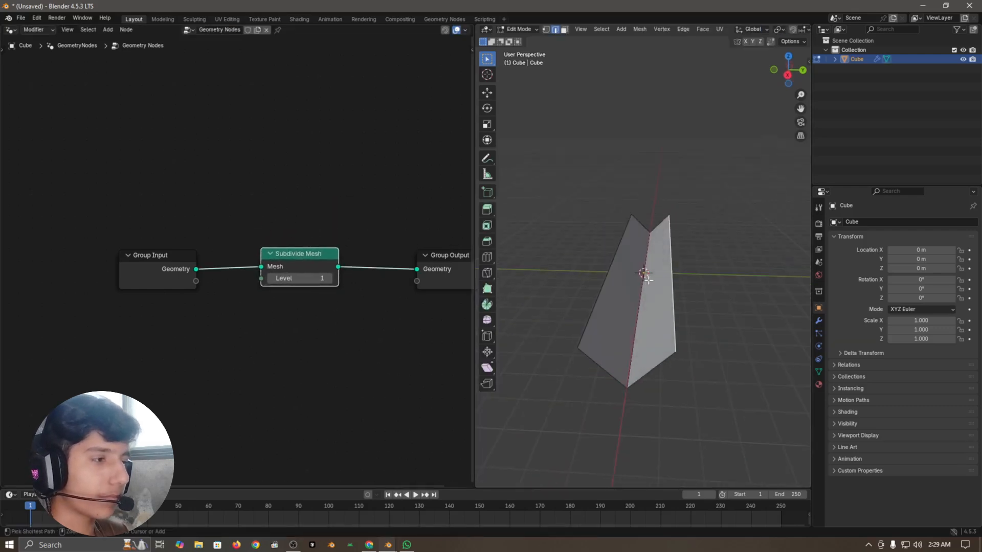
{"action": "key", "text": "ctrl+r"}
{"action": "scroll", "coordinate": [652, 279], "scroll_direction": "up", "scroll_amount": 12}
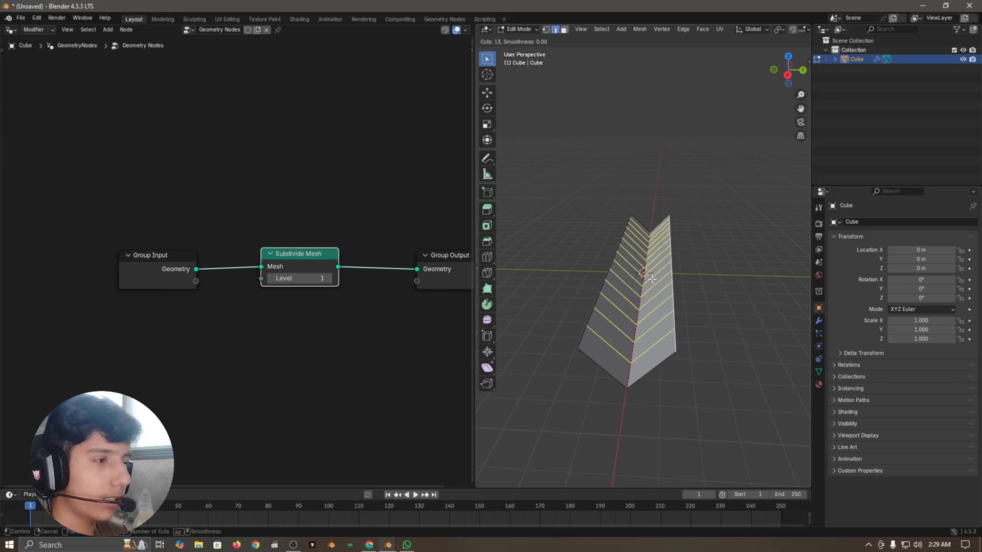
{"action": "left_click", "coordinate": [652, 279]}
{"action": "right_click", "coordinate": [652, 278]}
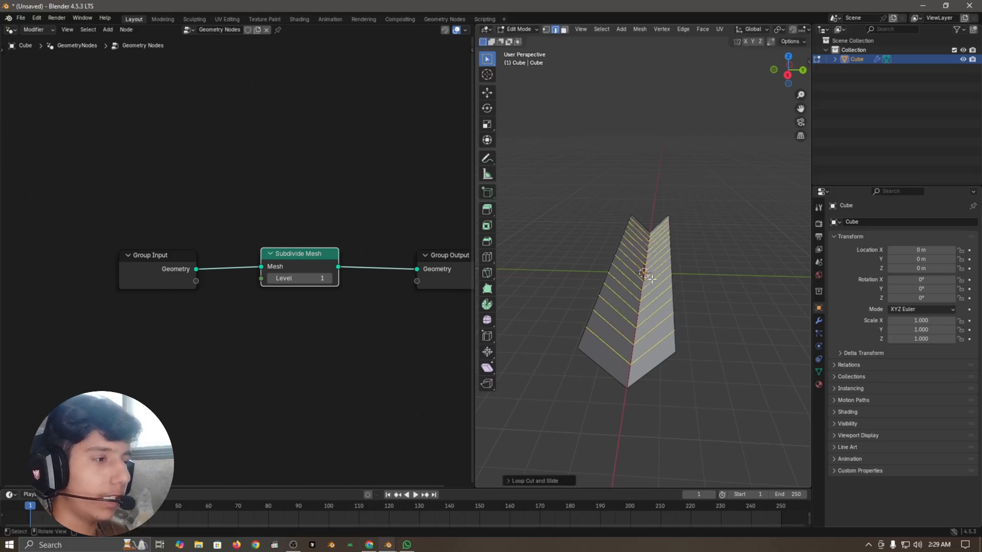
{"action": "key", "text": "Tab"}
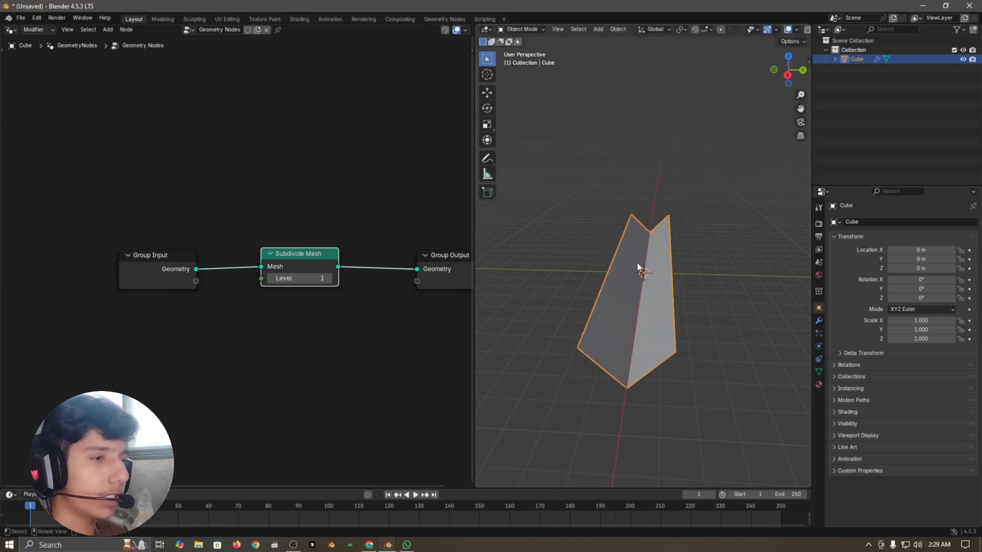
Set the Subdivide Mesh node's level to 4.
{"action": "scroll", "coordinate": [360, 219], "scroll_direction": "up", "scroll_amount": 2}
{"action": "scroll", "coordinate": [775, 33], "scroll_direction": "down", "scroll_amount": 3}
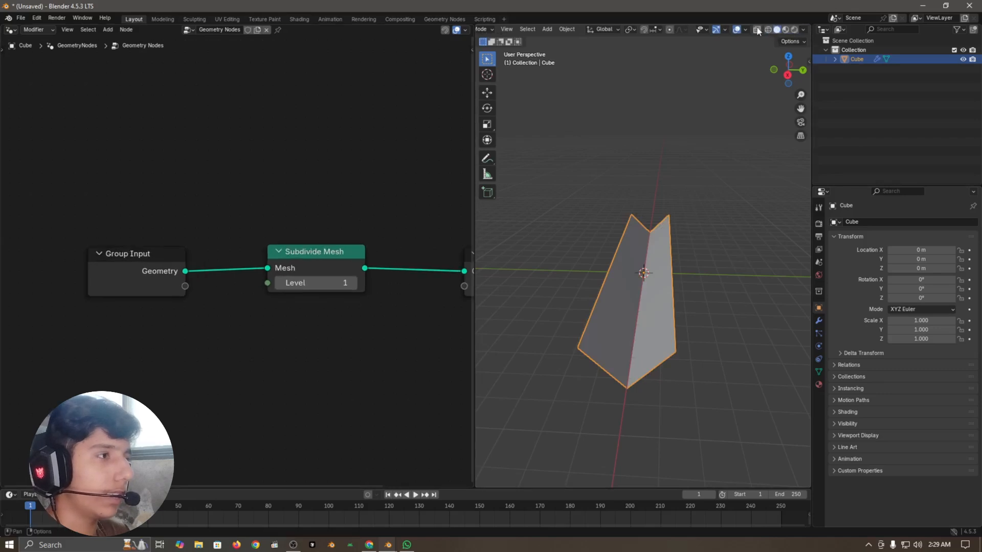
{"action": "left_click", "coordinate": [314, 282]}
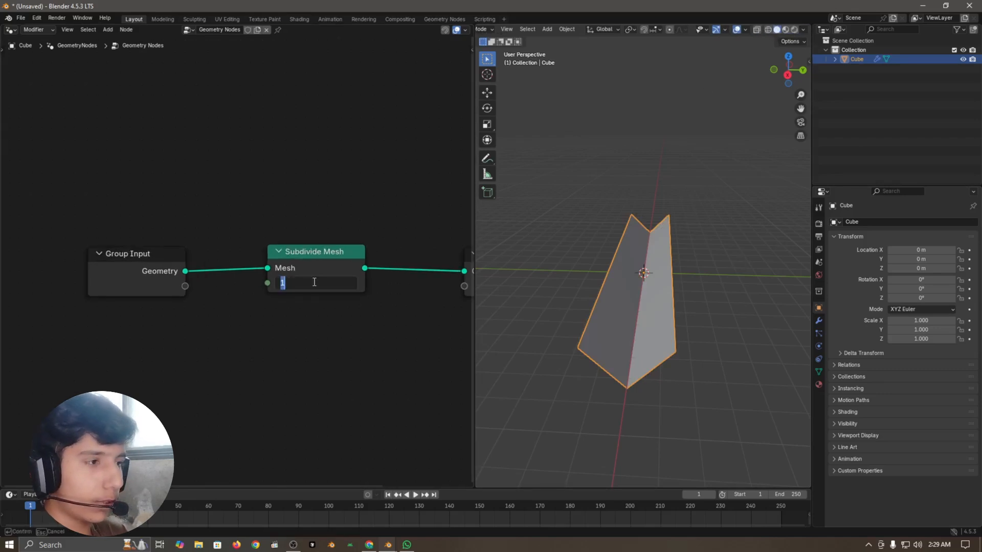
{"action": "type", "text": "4"}
{"action": "key", "text": "Return"}
Add a cube and move it horizontally beside the trough to about X 9.03 m, Y -15.11 m.
{"action": "left_click", "coordinate": [637, 171]}
{"action": "key", "text": "shift+a"}
{"action": "mouse_move", "coordinate": [505, 165]}
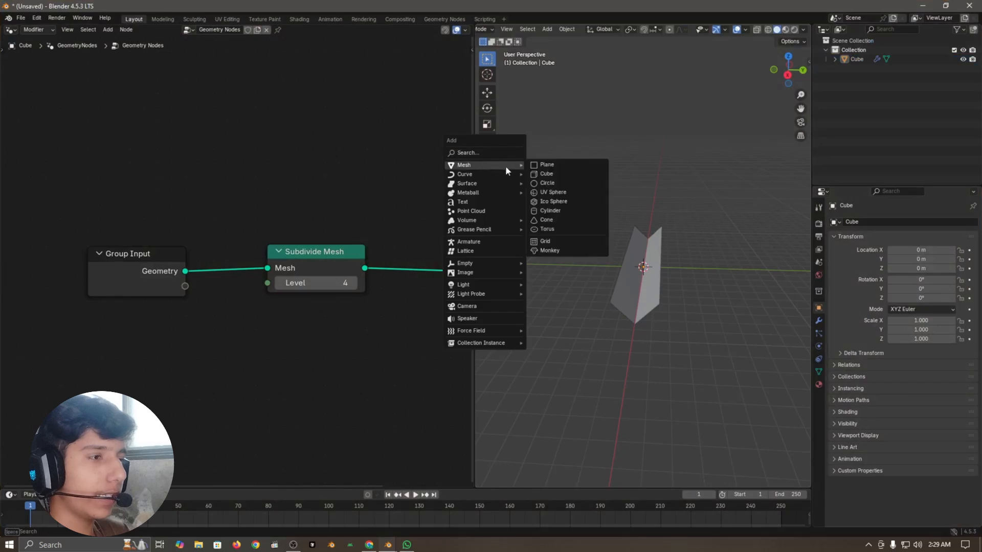
{"action": "left_click", "coordinate": [559, 173]}
{"action": "key", "text": "g"}
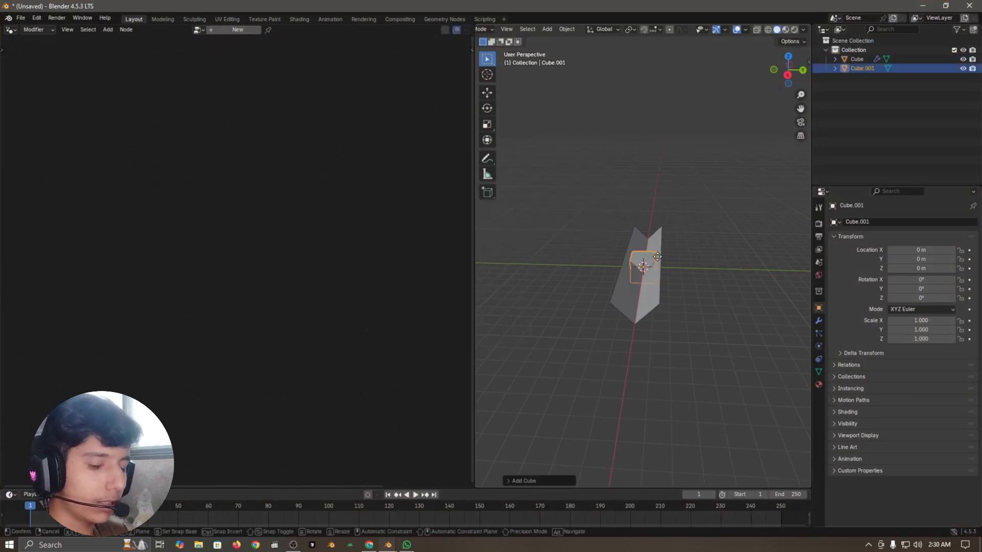
{"action": "key", "text": "shift+z"}
{"action": "left_click", "coordinate": [721, 311]}
{"action": "scroll", "coordinate": [611, 300], "scroll_direction": "down", "scroll_amount": 5}
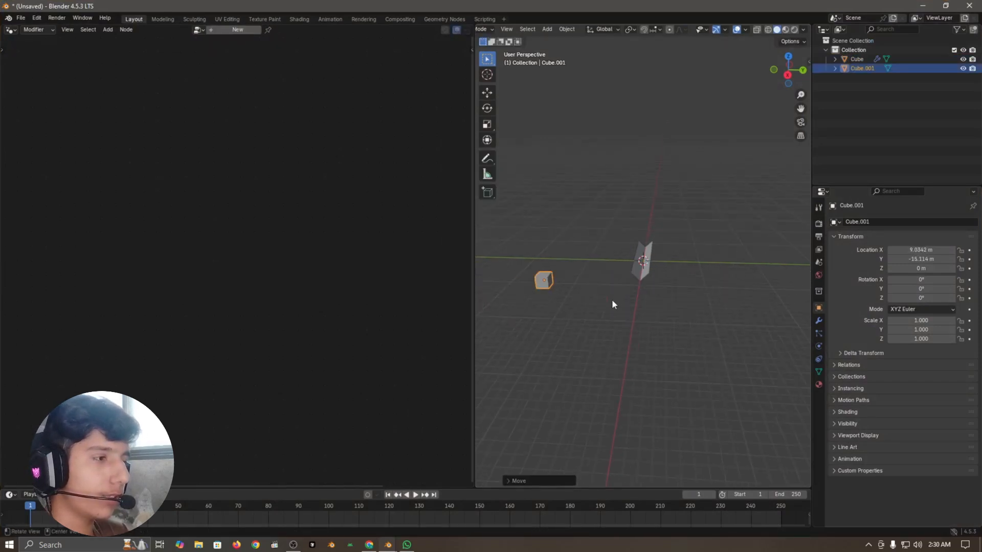
{"action": "middle_click_drag", "start_coordinate": [612, 300], "coordinate": [663, 295], "text": "shift"}
{"action": "right_click", "coordinate": [688, 294]}
{"action": "scroll", "coordinate": [790, 317], "scroll_direction": "up", "scroll_amount": 4}
Add a Bevel modifier to the new cube.
{"action": "left_click", "coordinate": [818, 321]}
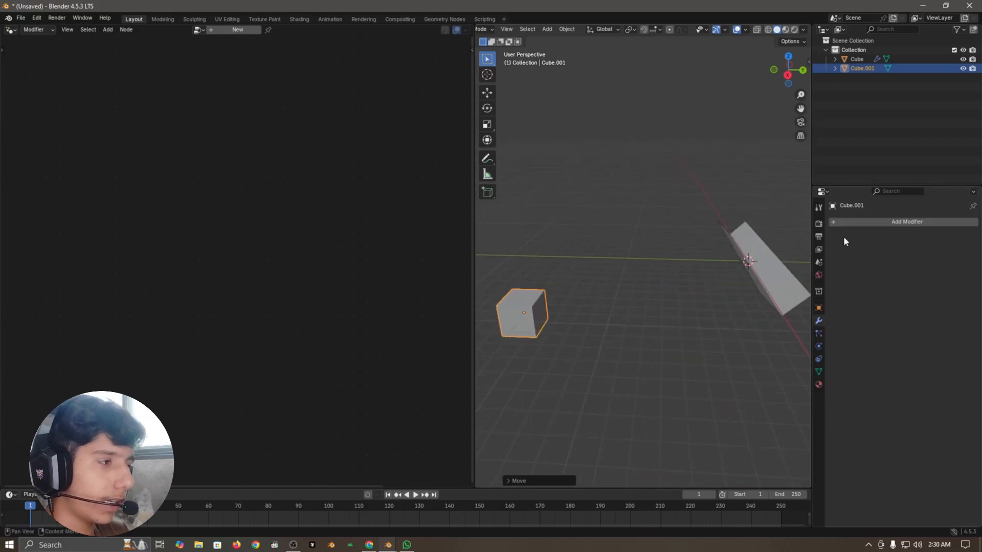
{"action": "left_click", "coordinate": [869, 222]}
{"action": "type", "text": "ve"}
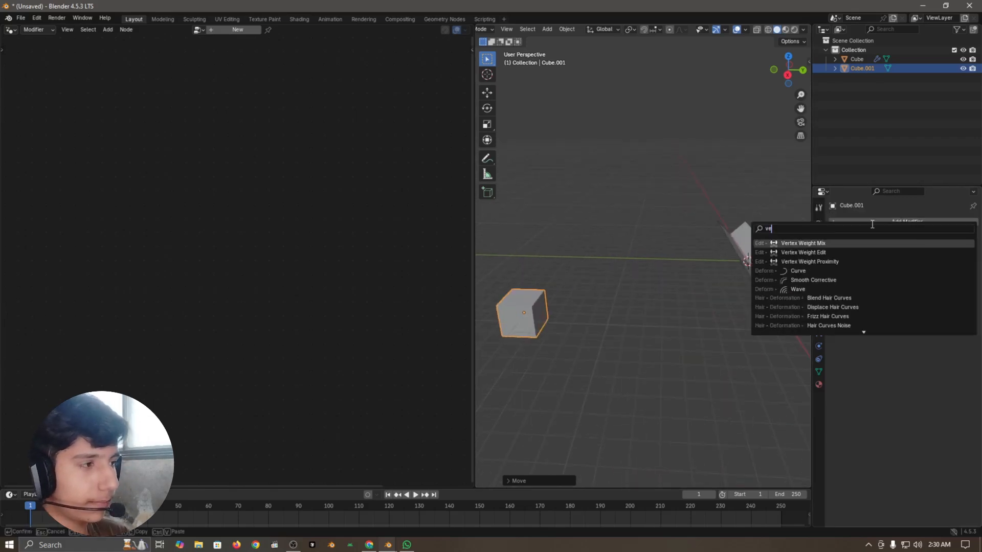
{"action": "key", "text": "BackSpace"}
{"action": "key", "text": "BackSpace"}
{"action": "type", "text": "bevel"}
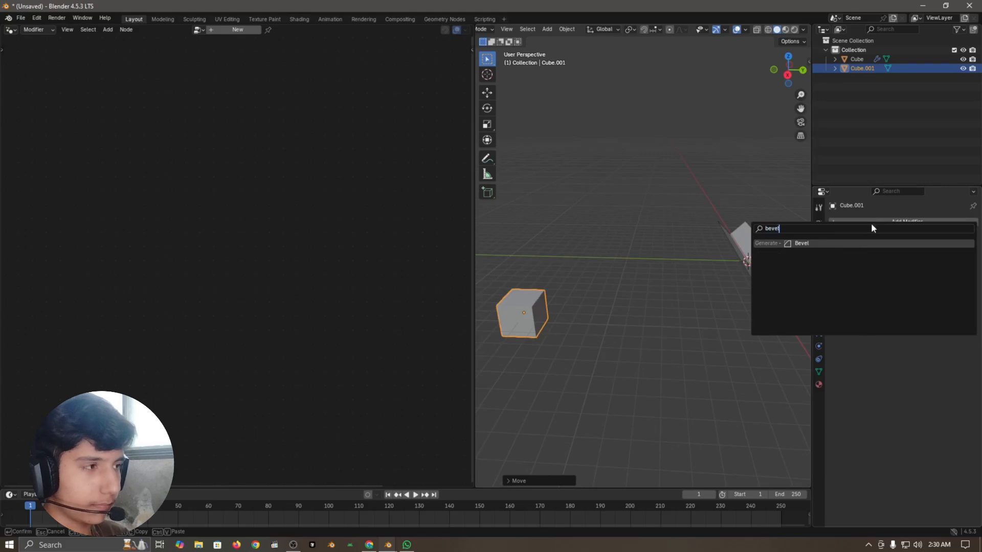
{"action": "key", "text": "Return"}
Set the cube's Bevel modifier to 3 segments.
{"action": "scroll", "coordinate": [619, 339], "scroll_direction": "up", "scroll_amount": 2}
{"action": "middle_click_drag", "start_coordinate": [619, 339], "coordinate": [741, 311], "text": "shift"}
{"action": "scroll", "coordinate": [741, 312], "scroll_direction": "up", "scroll_amount": 2}
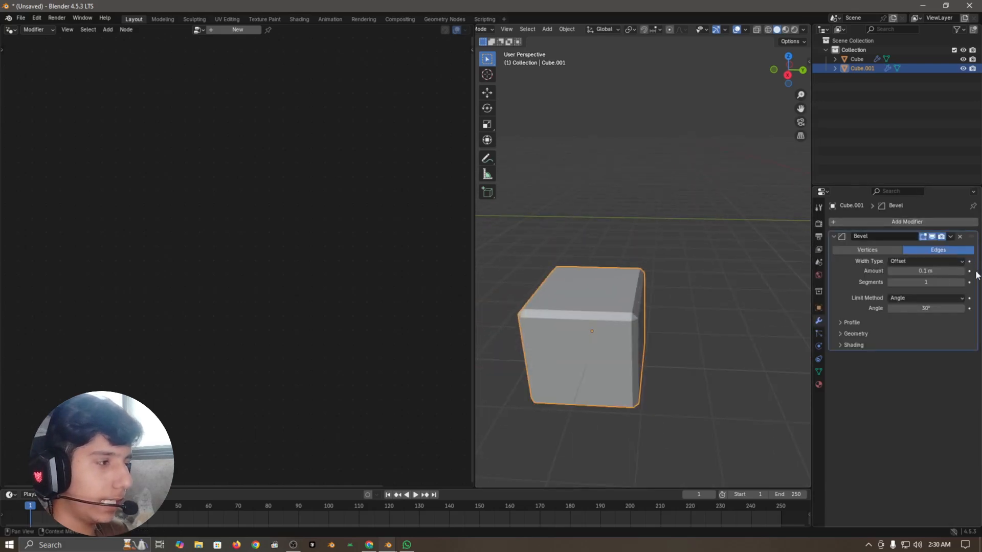
{"action": "left_click", "coordinate": [961, 282]}
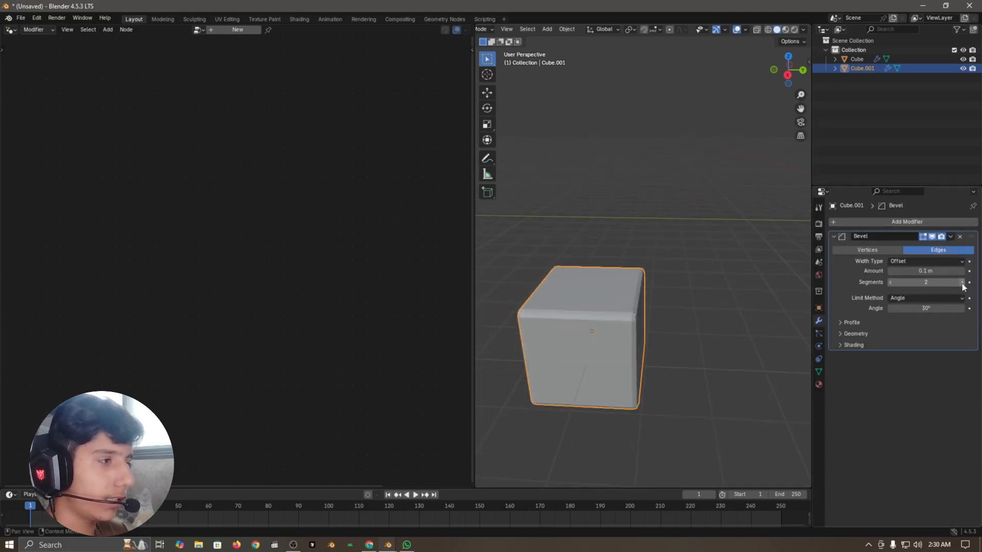
{"action": "left_click", "coordinate": [968, 283]}
{"action": "left_click", "coordinate": [968, 282]}
{"action": "left_click", "coordinate": [961, 282]}
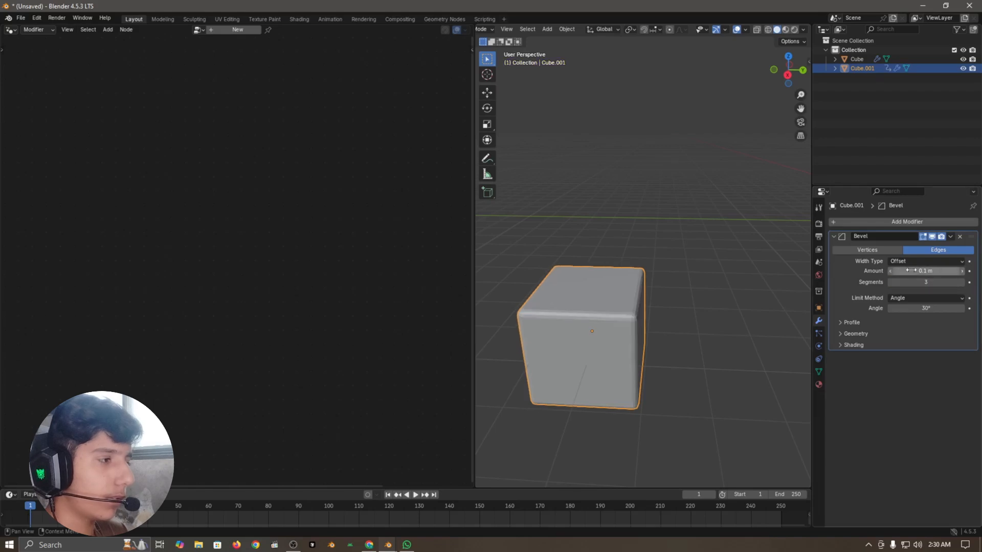
Adjust the Bevel modifier's amount on the new cube.
{"action": "left_click_drag", "start_coordinate": [941, 272], "coordinate": [919, 272]}
{"action": "right_click", "coordinate": [666, 222]}
{"action": "left_click", "coordinate": [666, 222]}
Select the trough and insert an Instance on Points node between its Subdivide Mesh and Group Output nodes.
{"action": "scroll", "coordinate": [656, 252], "scroll_direction": "down", "scroll_amount": 4}
{"action": "middle_click_drag", "start_coordinate": [656, 252], "coordinate": [590, 295], "text": "shift"}
{"action": "left_click", "coordinate": [709, 272]}
{"action": "key", "text": "KP_Decimal"}
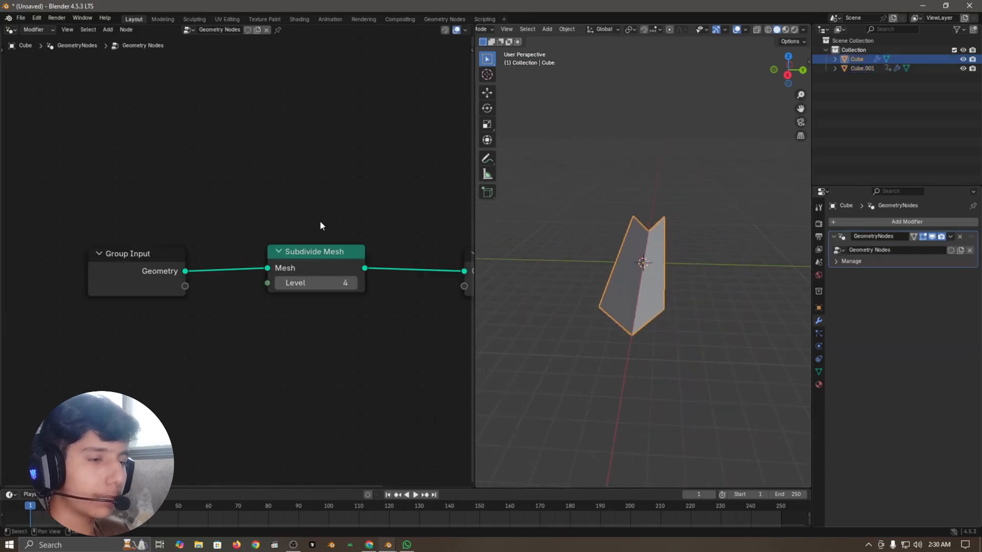
{"action": "scroll", "coordinate": [343, 210], "scroll_direction": "down", "scroll_amount": 3}
{"action": "key", "text": "shift+a"}
{"action": "type", "text": "insta"}
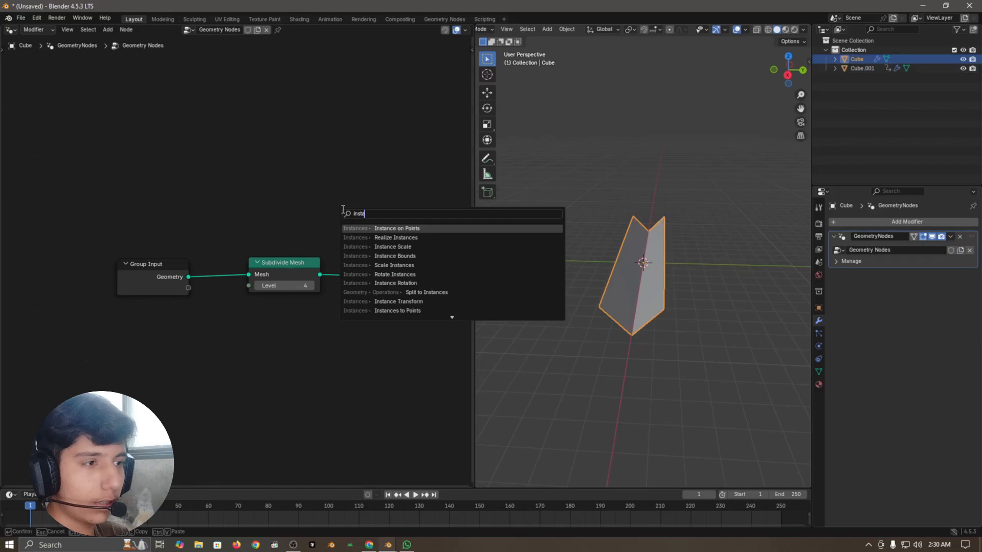
{"action": "key", "text": "Return"}
{"action": "left_click", "coordinate": [343, 209]}
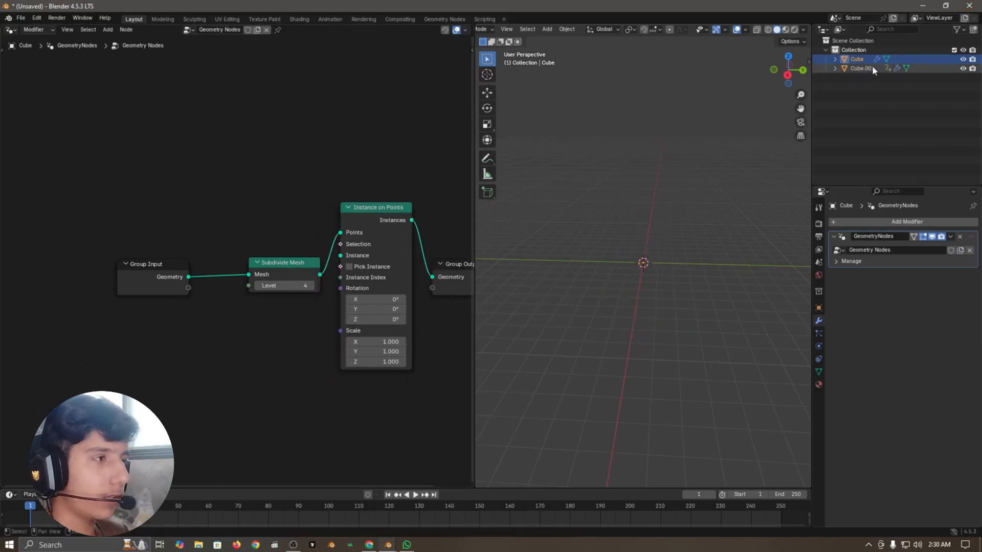
Bring Cube.001 into the node tree as Object Info, connect its Geometry to the Instance input, and place it below Subdivide Mesh.
{"action": "left_click_drag", "start_coordinate": [872, 65], "coordinate": [176, 358]}
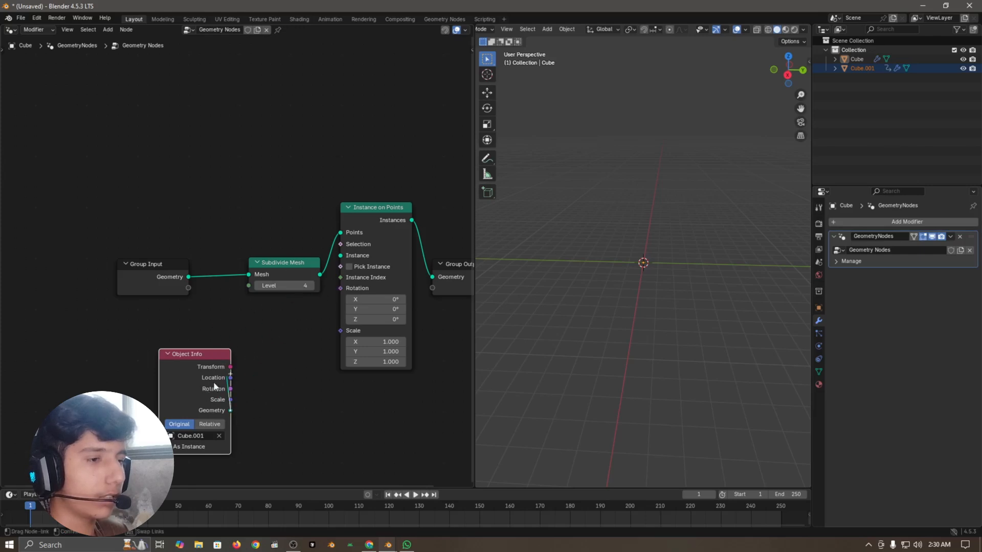
{"action": "left_click_drag", "start_coordinate": [219, 261], "coordinate": [339, 256]}
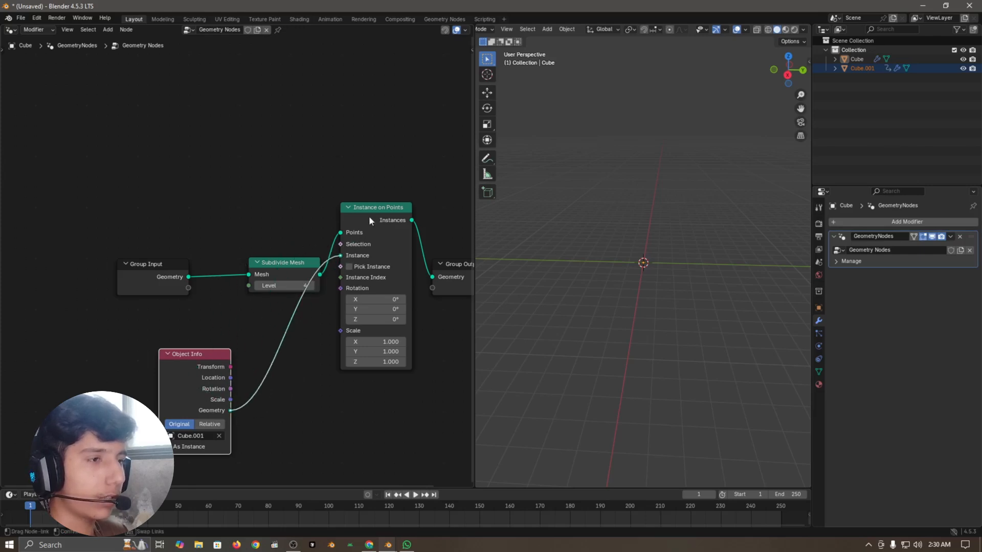
{"action": "scroll", "coordinate": [252, 393], "scroll_direction": "up", "scroll_amount": 2}
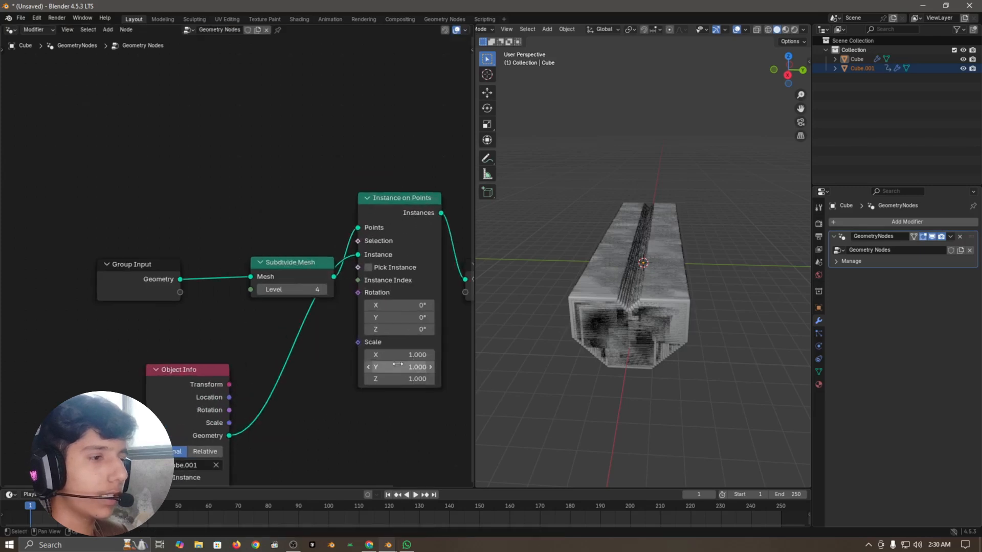
{"action": "left_click_drag", "start_coordinate": [176, 366], "coordinate": [291, 302]}
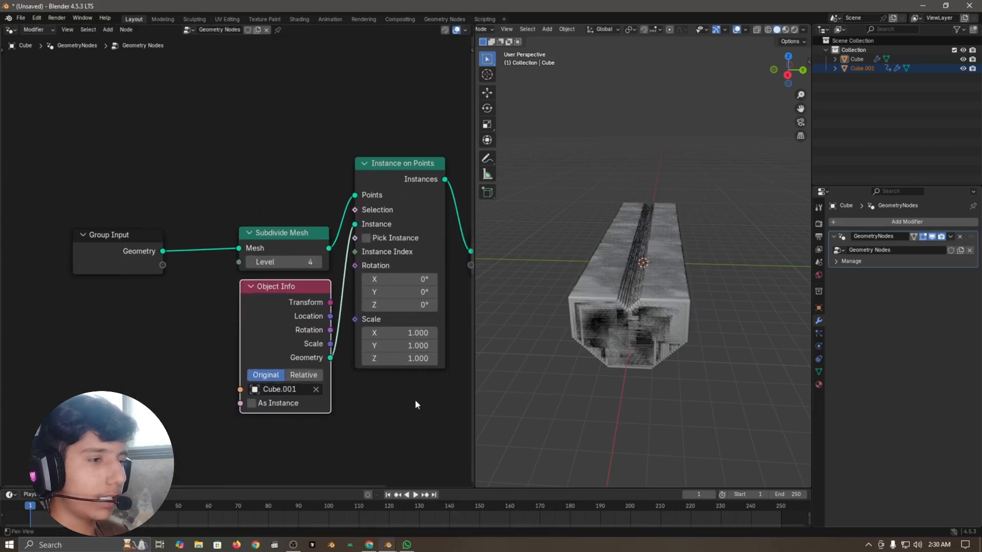
Set the Instance on Points scale to 0.050 on X, Y and Z.
{"action": "scroll", "coordinate": [415, 400], "scroll_direction": "up", "scroll_amount": 2}
{"action": "left_click_drag", "start_coordinate": [384, 339], "coordinate": [534, 317]}
{"action": "scroll", "coordinate": [656, 342], "scroll_direction": "up", "scroll_amount": 8}
{"action": "middle_click_drag", "start_coordinate": [661, 362], "coordinate": [663, 348]}
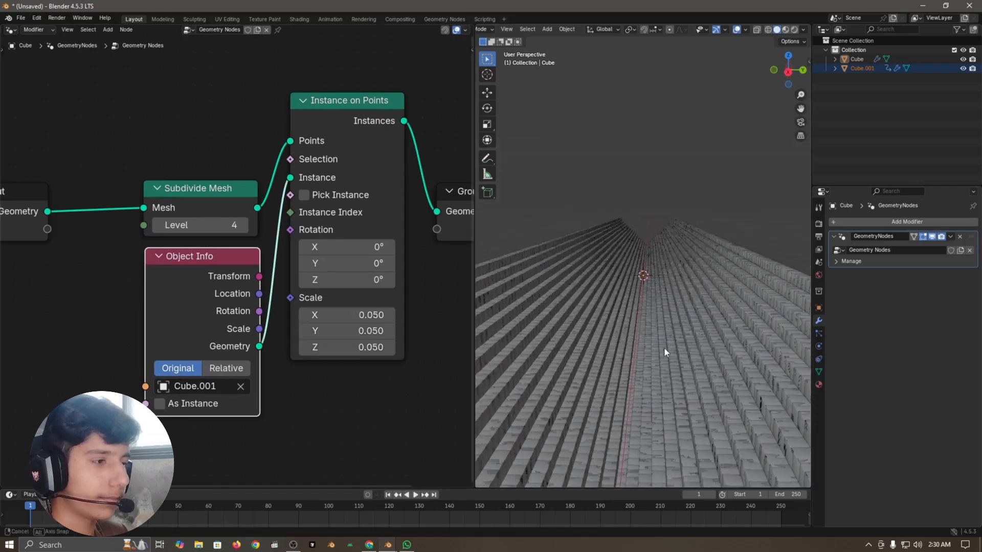
Try level 1 on the Subdivide Mesh node and change it to 2.
{"action": "middle_click_drag", "start_coordinate": [206, 107], "coordinate": [244, 153]}
{"action": "left_click", "coordinate": [248, 267]}
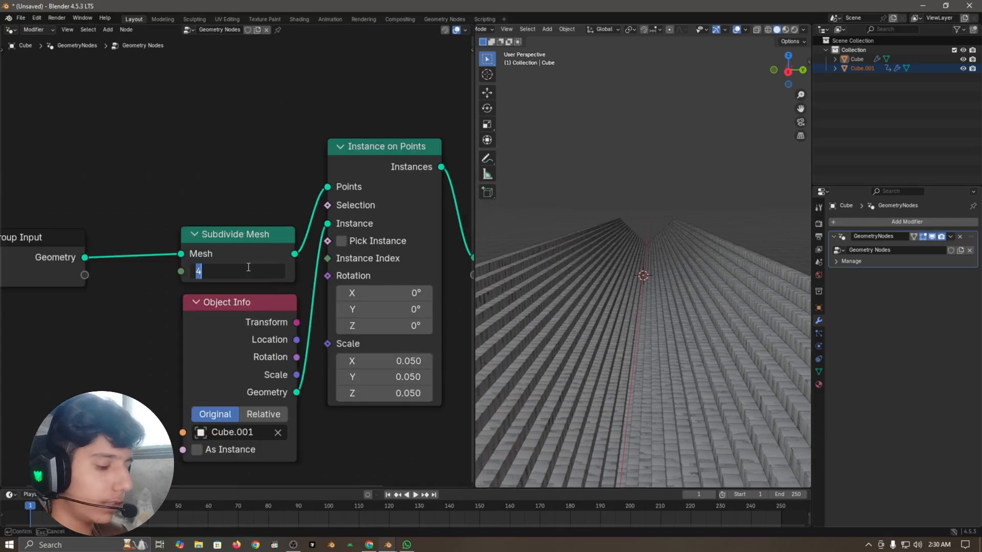
{"action": "key", "text": "Return"}
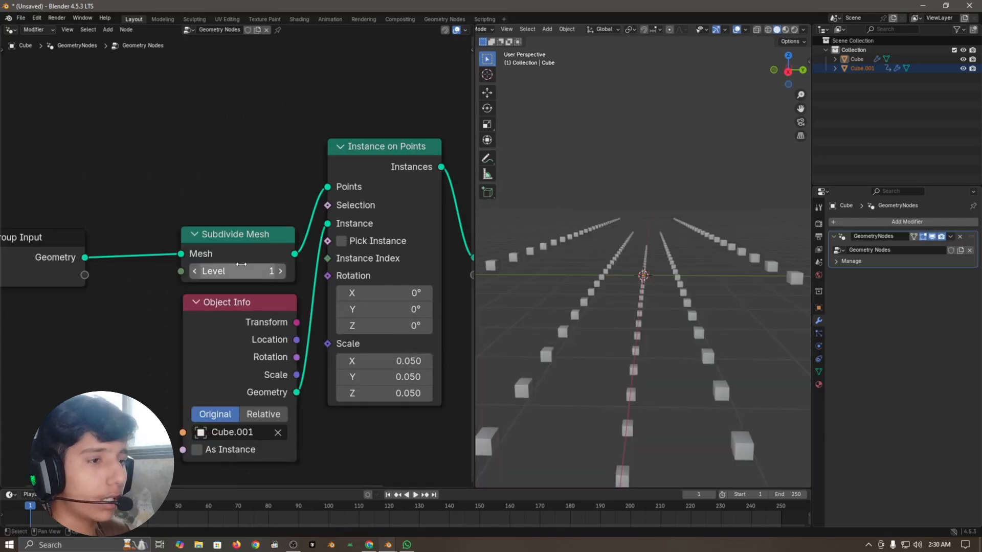
{"action": "left_click", "coordinate": [244, 267]}
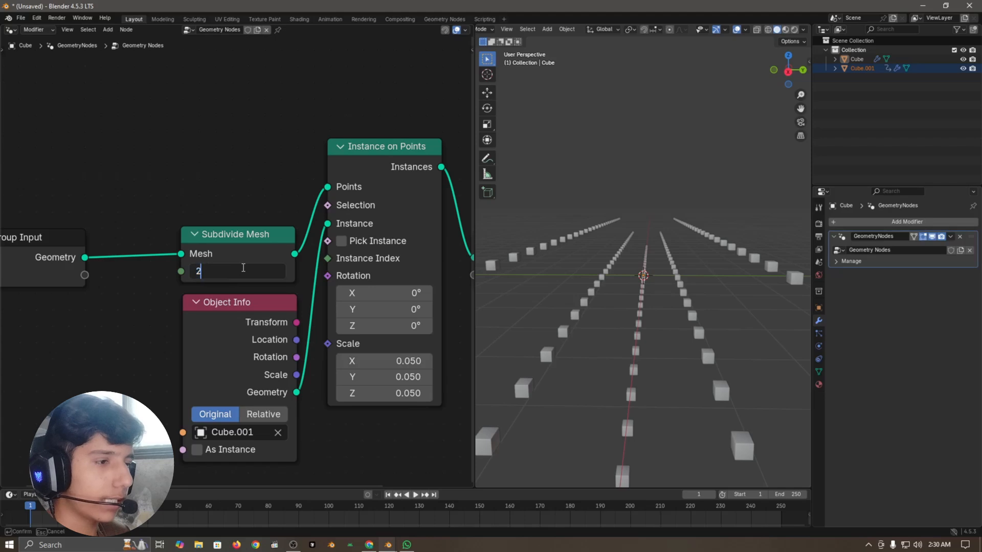
{"action": "key", "text": "Return"}
Add an Align Rotation to Vector node below Object Info and connect its output to the Rotation input of Instance on Points.
{"action": "scroll", "coordinate": [207, 171], "scroll_direction": "down", "scroll_amount": 2}
{"action": "middle_click_drag", "start_coordinate": [268, 304], "coordinate": [236, 309]}
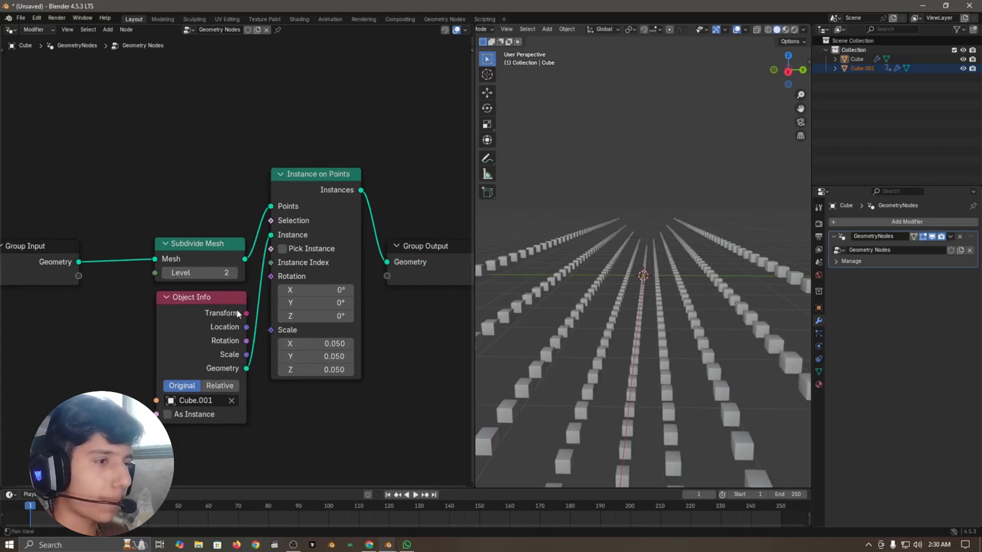
{"action": "scroll", "coordinate": [585, 330], "scroll_direction": "down", "scroll_amount": 3}
{"action": "mouse_move", "coordinate": [713, 294]}
{"action": "middle_mouse_down"}
{"action": "mouse_move", "coordinate": [691, 293]}
{"action": "mouse_move", "coordinate": [680, 320]}
{"action": "mouse_move", "coordinate": [724, 302]}
{"action": "middle_mouse_up"}
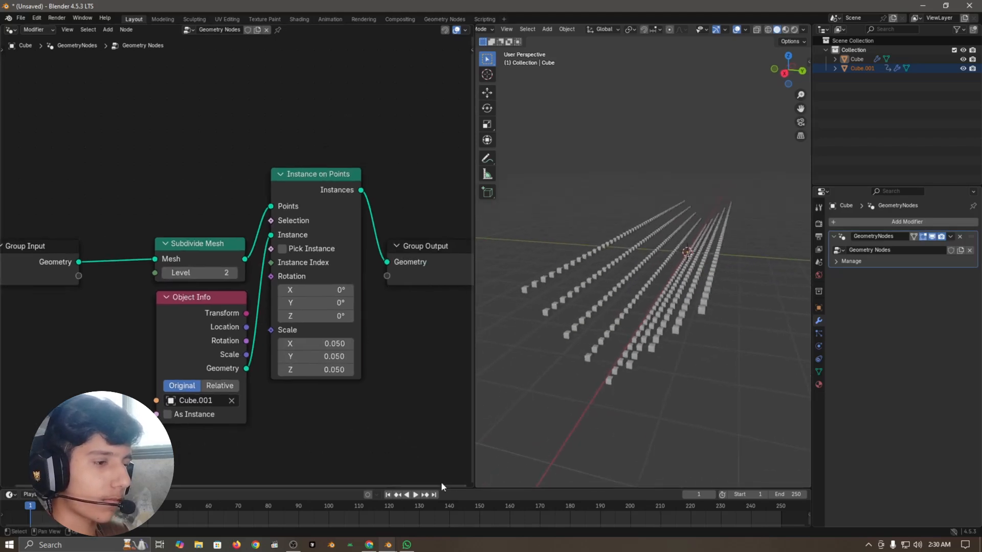
{"action": "scroll", "coordinate": [265, 308], "scroll_direction": "down", "scroll_amount": 2}
{"action": "key", "text": "shift+a"}
{"action": "type", "text": "ali"}
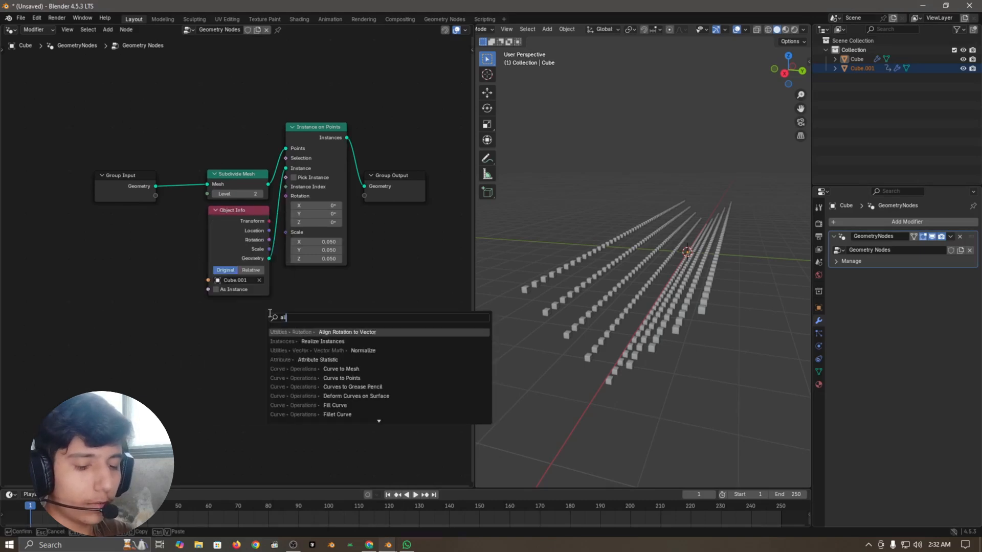
{"action": "type", "text": "gn"}
{"action": "key", "text": "Return"}
{"action": "left_click", "coordinate": [199, 302]}
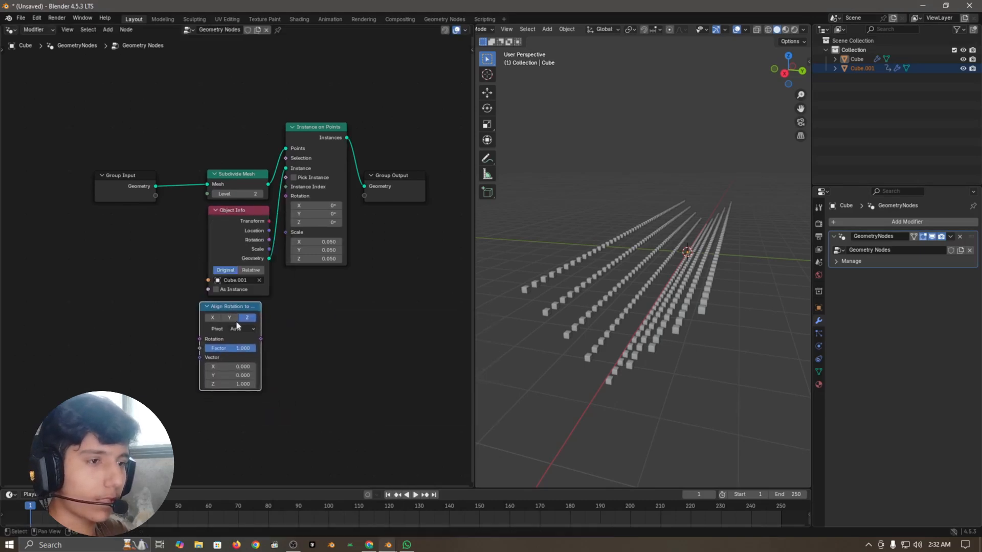
{"action": "left_click_drag", "start_coordinate": [523, 325], "coordinate": [285, 196]}
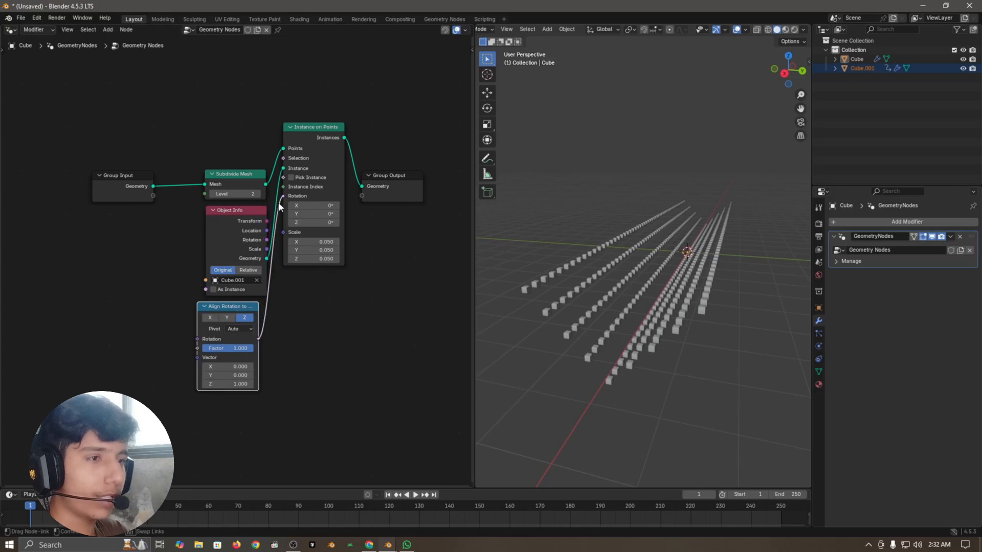
Add a Normal node, connect its Normal output to the Vector input of Align Rotation to Vector, and position it beside that node.
{"action": "middle_click_drag", "start_coordinate": [176, 339], "coordinate": [223, 283]}
{"action": "key", "text": "shift+a"}
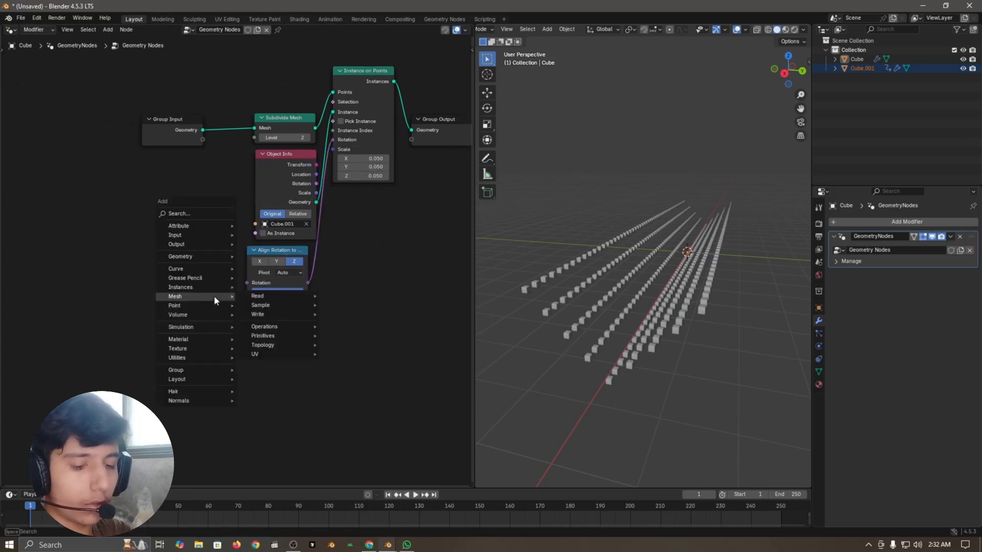
{"action": "type", "text": "norm"}
{"action": "key", "text": "Return"}
{"action": "left_click", "coordinate": [151, 318]}
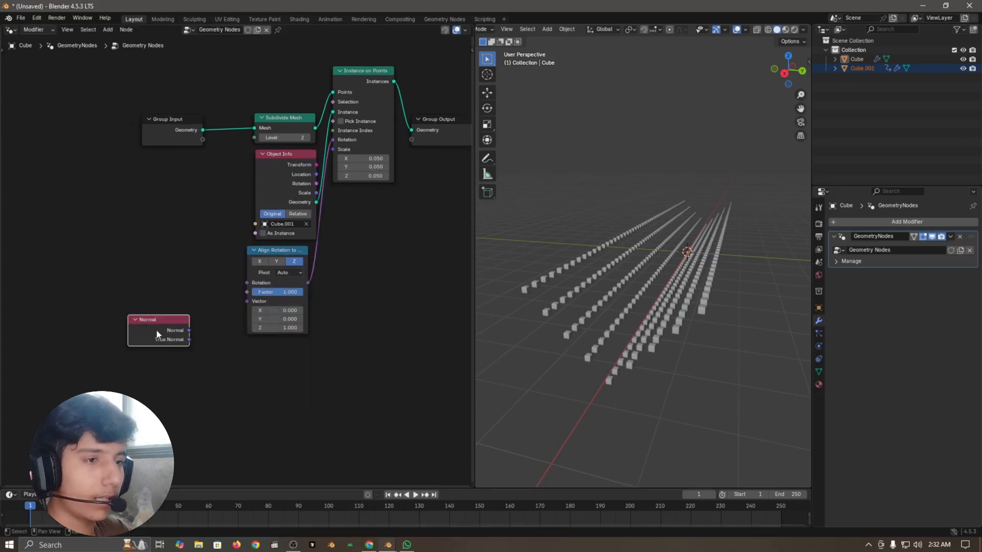
{"action": "left_click_drag", "start_coordinate": [286, 315], "coordinate": [248, 303]}
{"action": "scroll", "coordinate": [275, 379], "scroll_direction": "up", "scroll_amount": 2}
{"action": "key", "text": "g"}
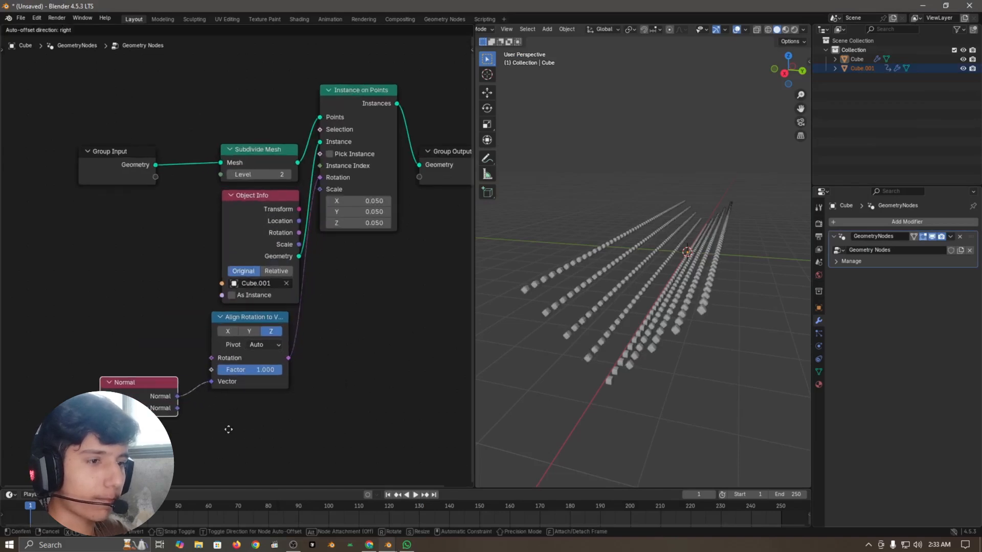
{"action": "left_click", "coordinate": [245, 413]}
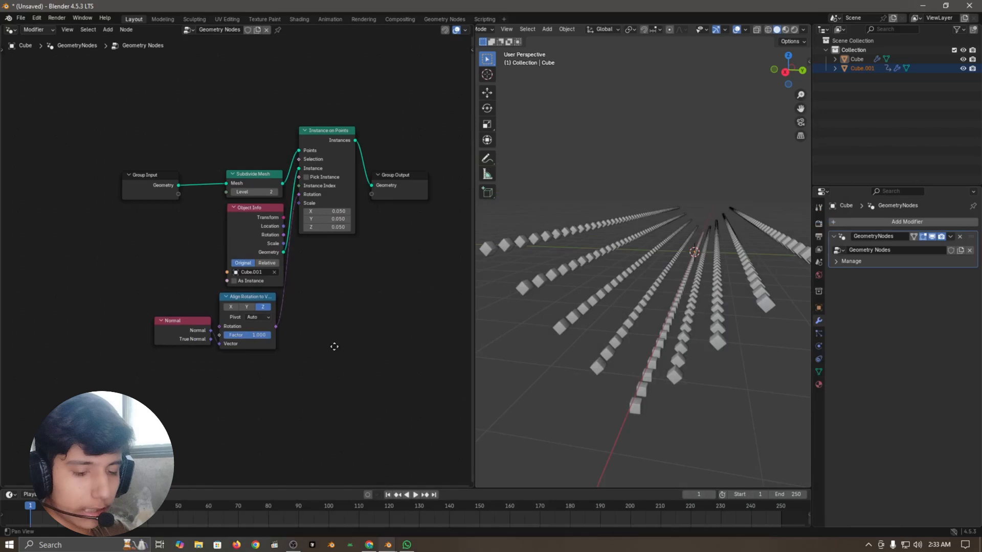
Add a Random Value node below Align Rotation to Vector and set its data type to Vector.
{"action": "middle_click_drag", "start_coordinate": [334, 347], "coordinate": [339, 301]}
{"action": "key", "text": "shift+a"}
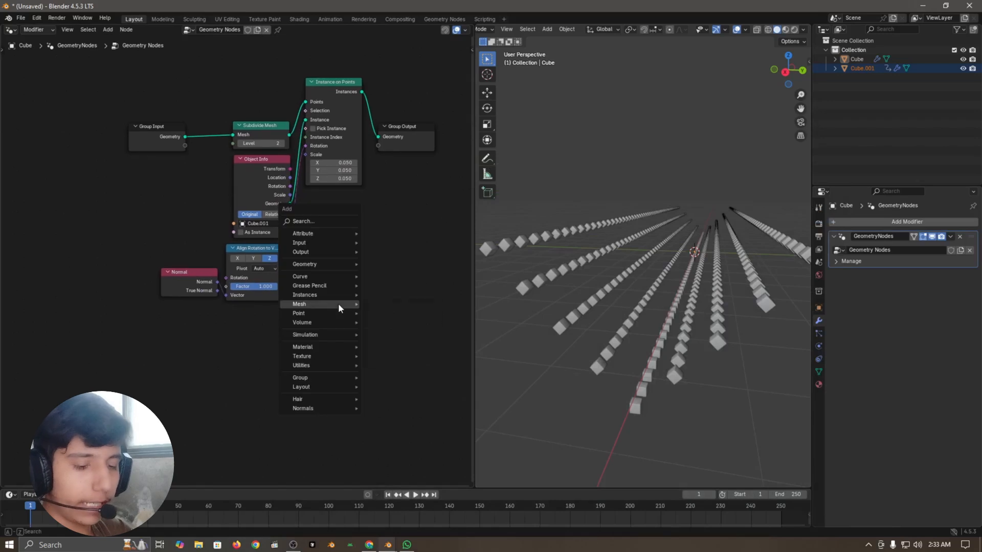
{"action": "type", "text": "random"}
{"action": "key", "text": "Return"}
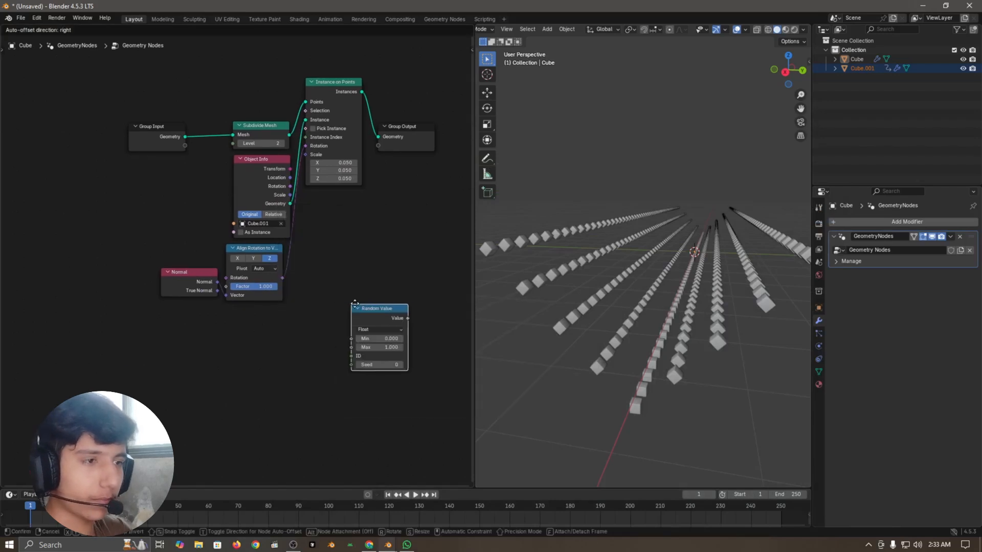
{"action": "left_click", "coordinate": [236, 305]}
{"action": "scroll", "coordinate": [350, 410], "scroll_direction": "up", "scroll_amount": 2}
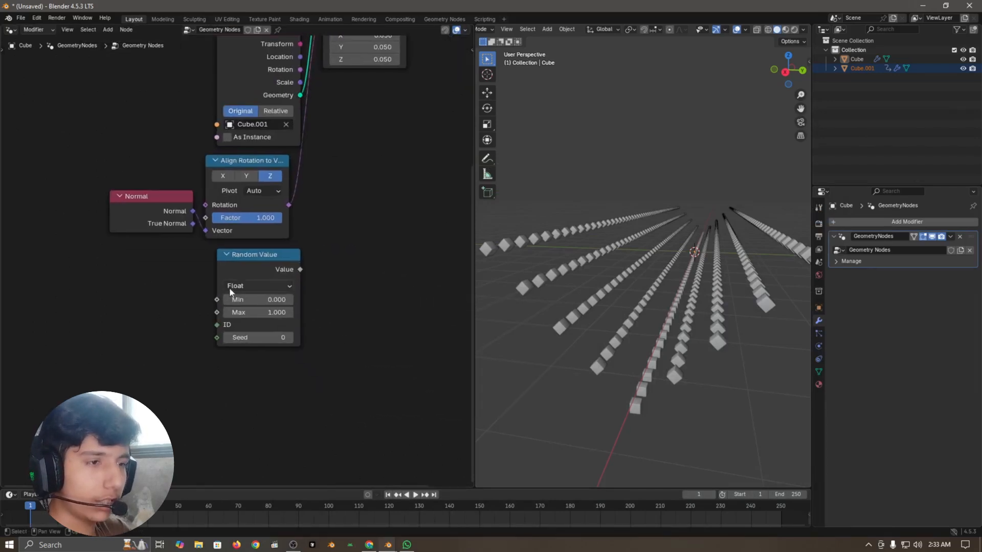
{"action": "left_click", "coordinate": [240, 287]}
{"action": "left_click", "coordinate": [240, 314]}
Align the Random Value node under the others and connect its Value to the Scale input of Instance on Points.
{"action": "middle_click_drag", "start_coordinate": [356, 275], "coordinate": [355, 279]}
{"action": "left_click_drag", "start_coordinate": [256, 293], "coordinate": [245, 293]}
{"action": "middle_click_drag", "start_coordinate": [362, 254], "coordinate": [353, 337]}
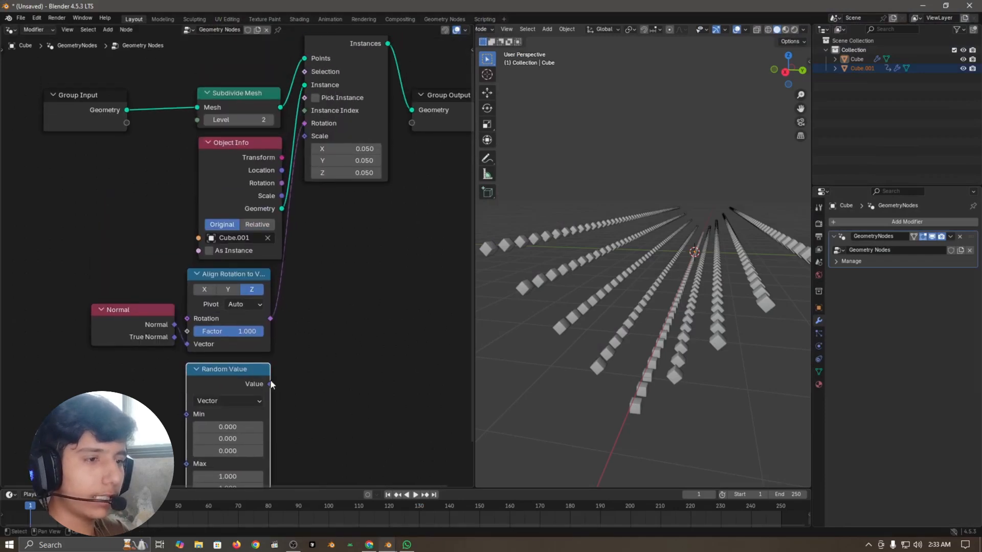
{"action": "left_click_drag", "start_coordinate": [203, 166], "coordinate": [307, 137]}
Set all three Max components of the Random Value node to 0.230.
{"action": "middle_click_drag", "start_coordinate": [347, 204], "coordinate": [389, 41]}
{"action": "scroll", "coordinate": [389, 393], "scroll_direction": "up", "scroll_amount": 1}
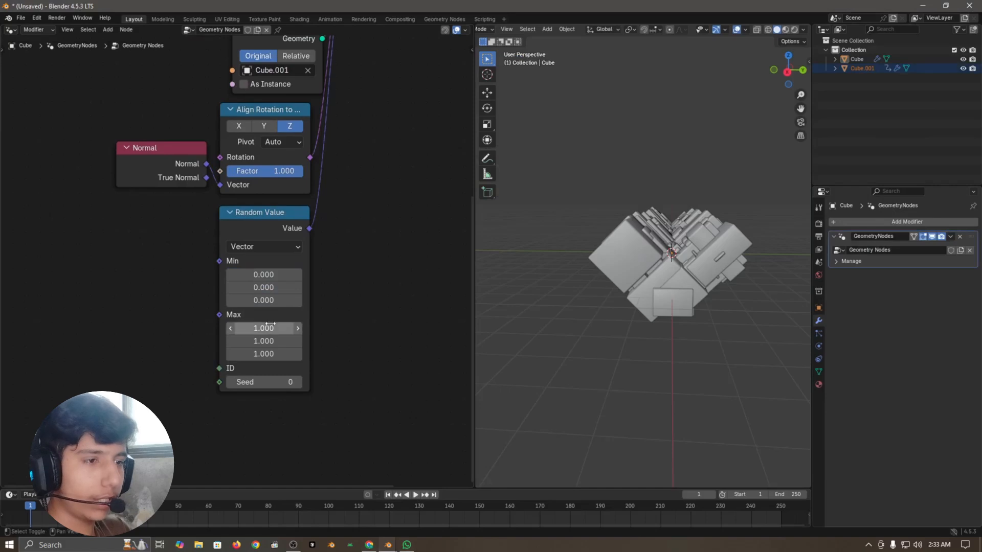
{"action": "left_click_drag", "start_coordinate": [269, 328], "coordinate": [233, 341]}
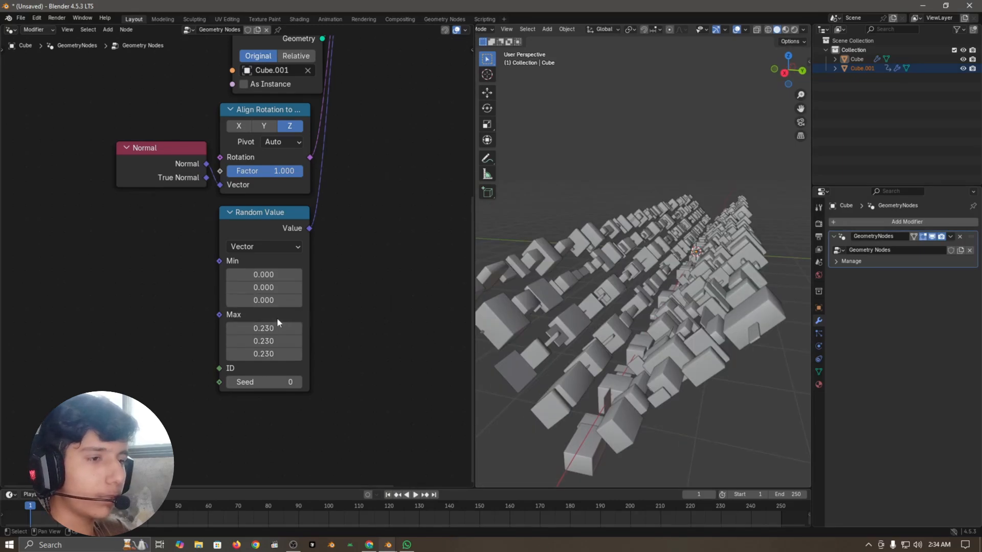
Set the Subdivide Mesh node's level to 4.
{"action": "scroll", "coordinate": [307, 284], "scroll_direction": "down", "scroll_amount": 4}
{"action": "middle_click_drag", "start_coordinate": [330, 250], "coordinate": [292, 458]}
{"action": "scroll", "coordinate": [412, 345], "scroll_direction": "up", "scroll_amount": 3}
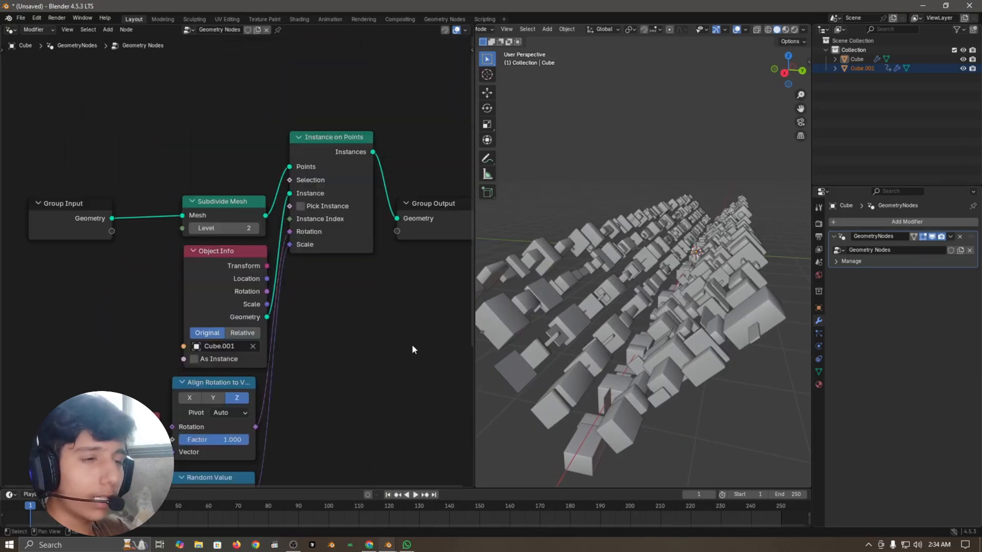
{"action": "left_click", "coordinate": [222, 228]}
{"action": "type", "text": "4"}
{"action": "key", "text": "Return"}
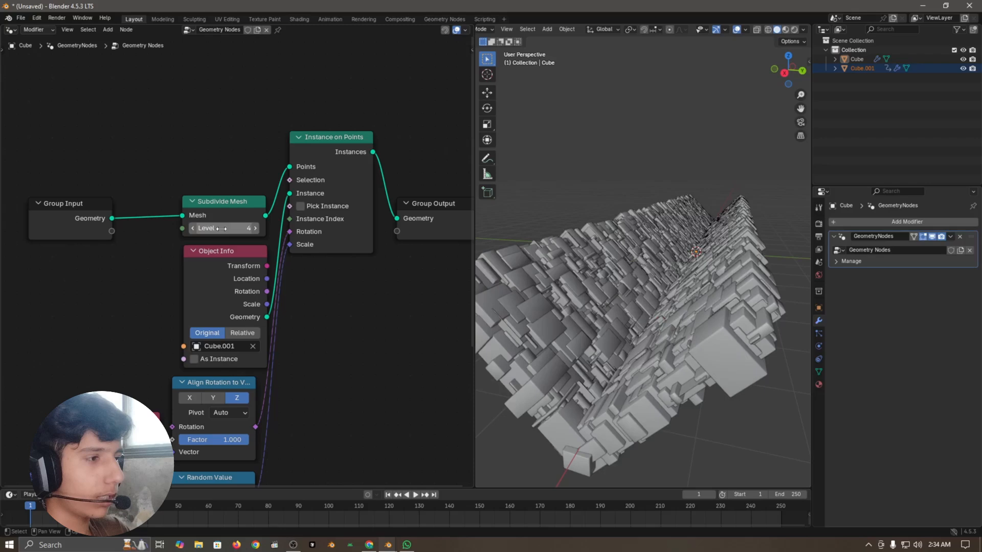
Inspect the block-covered trough, compare it with the finished scene in the other Blender window's Untitled.blend, and return to the unsaved file.
{"action": "left_click", "coordinate": [623, 129]}
{"action": "scroll", "coordinate": [644, 233], "scroll_direction": "up", "scroll_amount": 4}
{"action": "middle_click_drag", "start_coordinate": [644, 233], "coordinate": [679, 281]}
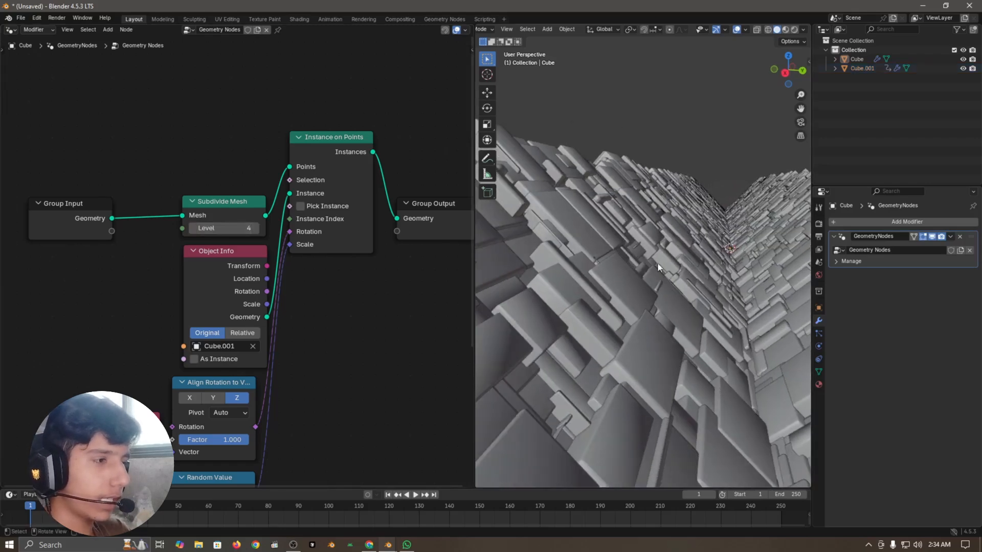
{"action": "scroll", "coordinate": [649, 237], "scroll_direction": "down", "scroll_amount": 6}
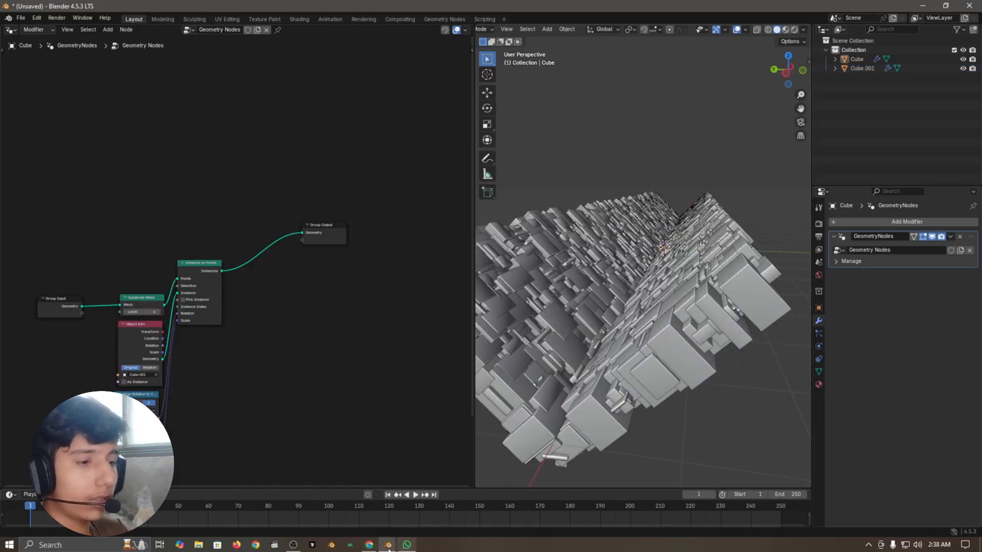
{"action": "mouse_move", "coordinate": [389, 549]}
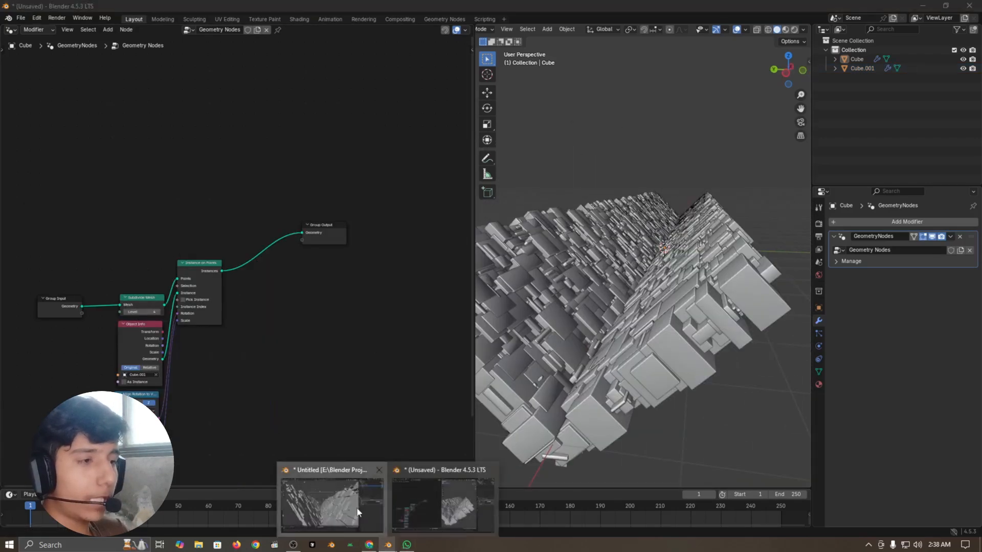
{"action": "left_click", "coordinate": [332, 498]}
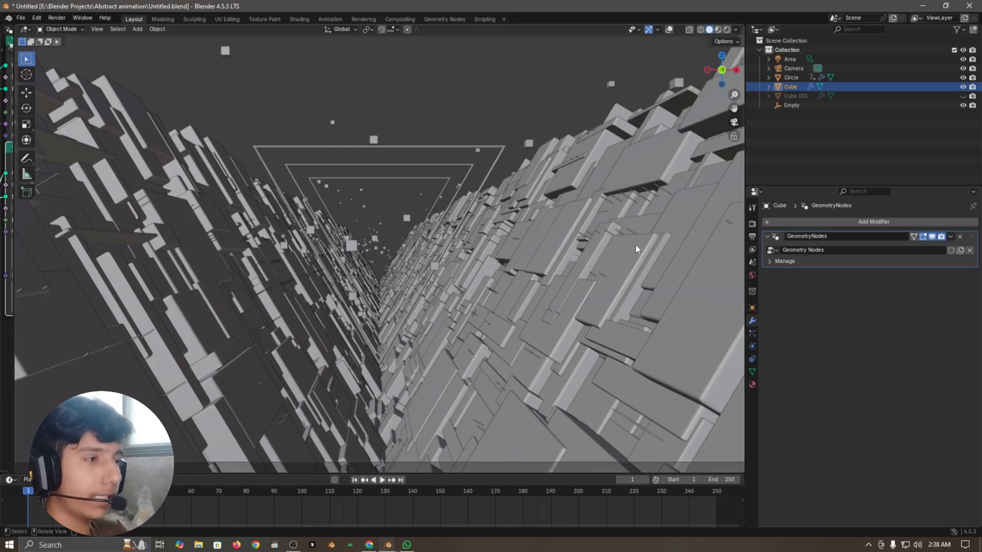
{"action": "left_click", "coordinate": [922, 6]}
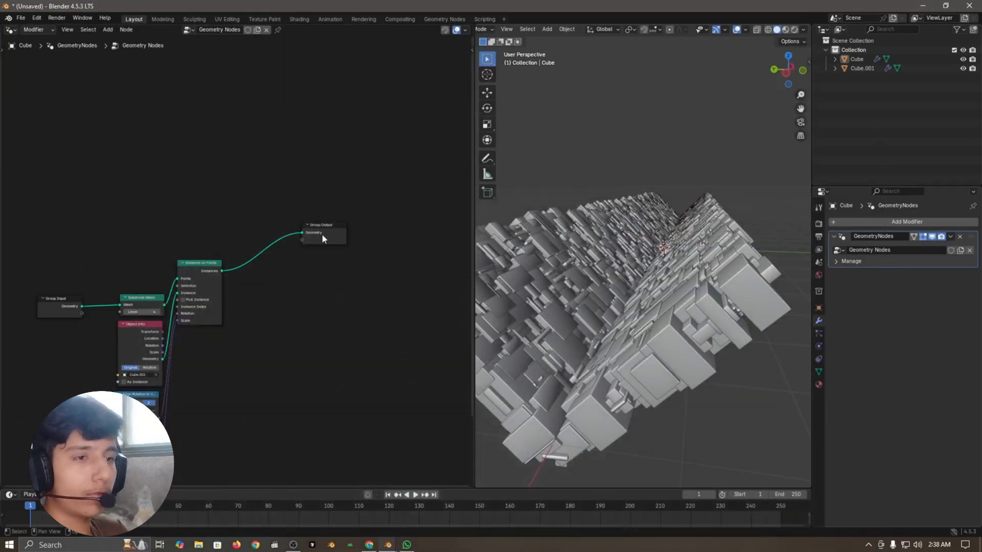
Insert a Join Geometry node between Instance on Points and Group Output.
{"action": "left_click", "coordinate": [276, 185]}
{"action": "key", "text": "shift+a"}
{"action": "type", "text": "joi"}
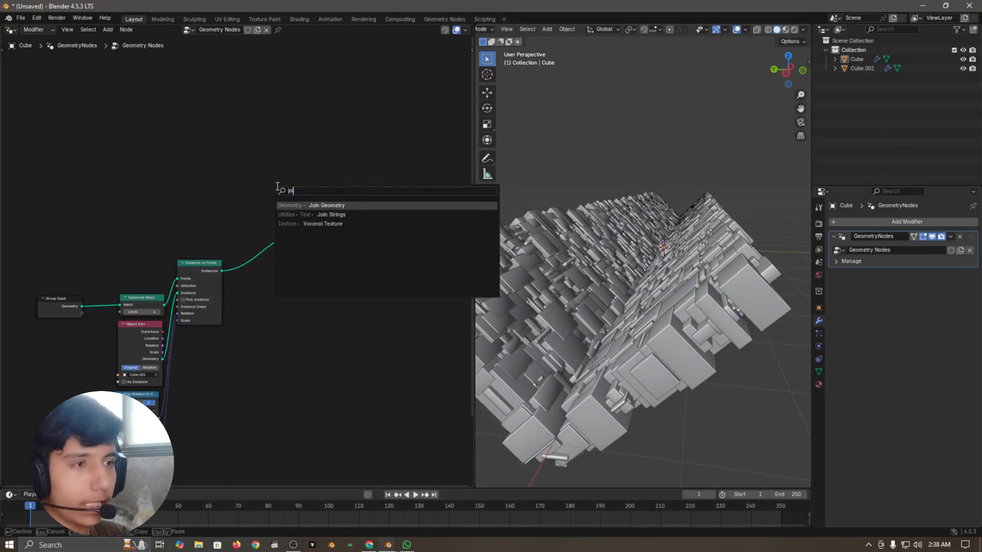
{"action": "key", "text": "Return"}
{"action": "left_click", "coordinate": [240, 240]}
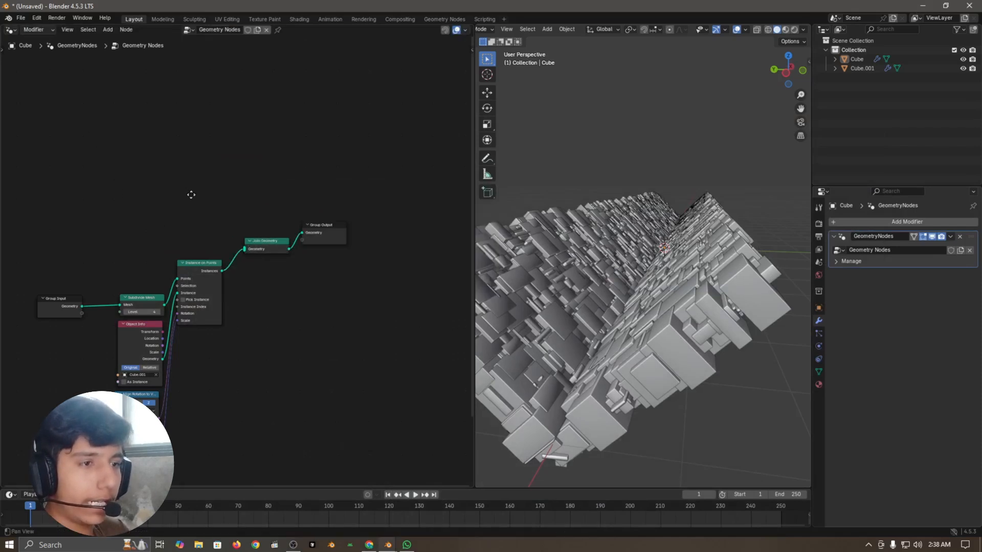
Link Group Input's Geometry to Join Geometry and insert a duplicate of the Instance on Points node into that link.
{"action": "scroll", "coordinate": [132, 356], "scroll_direction": "up", "scroll_amount": 1}
{"action": "left_click_drag", "start_coordinate": [129, 351], "coordinate": [122, 257]}
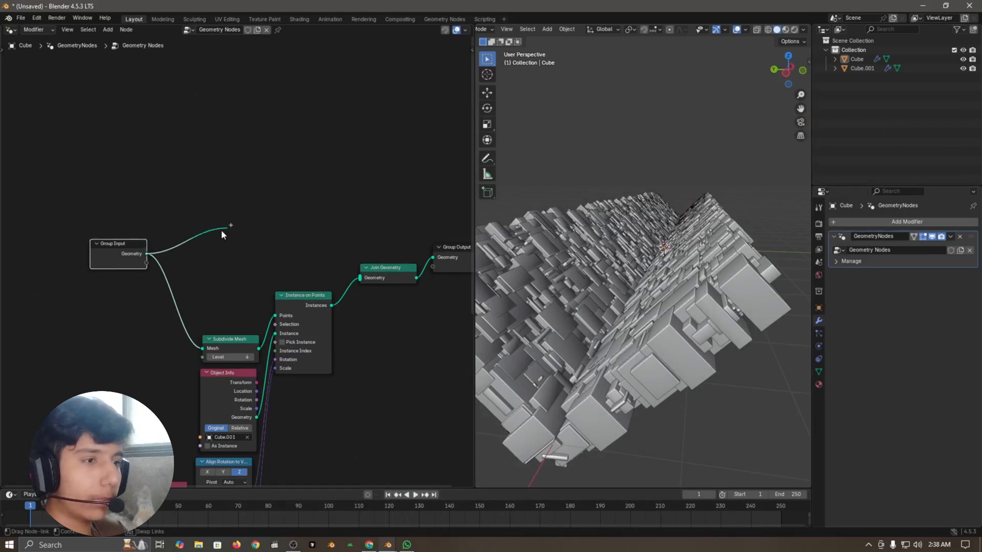
{"action": "left_click_drag", "start_coordinate": [221, 230], "coordinate": [360, 278]}
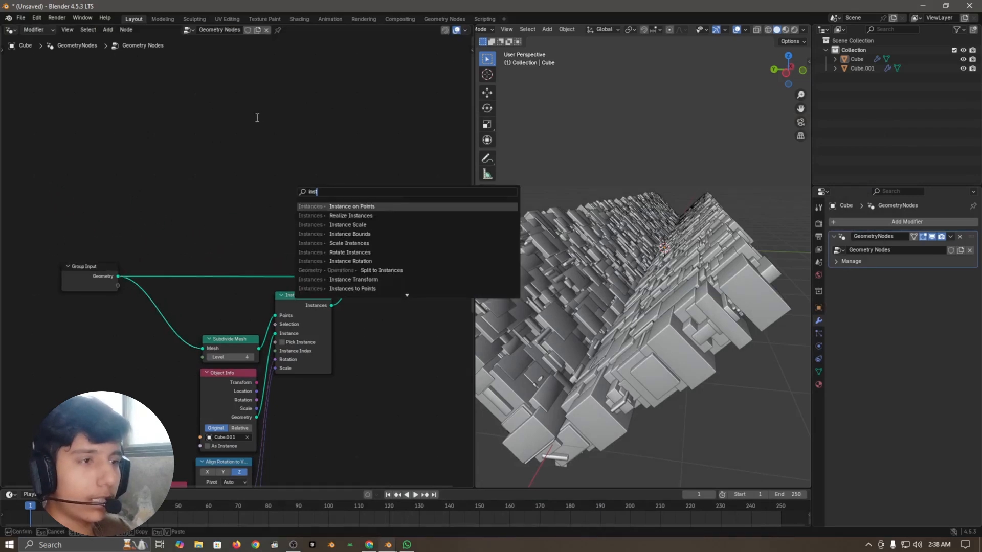
{"action": "left_click", "coordinate": [301, 313]}
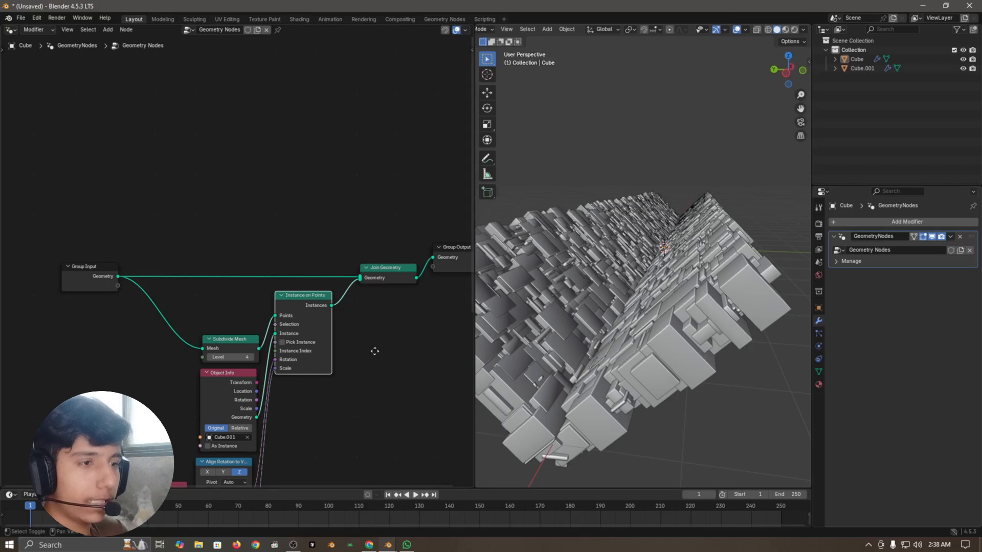
{"action": "key", "text": "shift+d"}
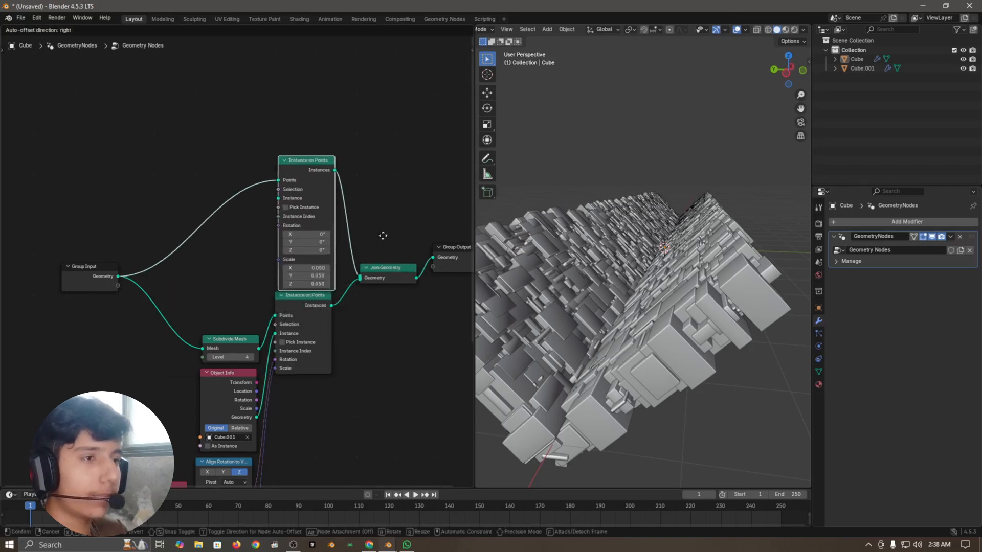
{"action": "left_click", "coordinate": [394, 221]}
Insert a Set Position node between Group Input and the duplicated Instance on Points node.
{"action": "key", "text": "shift+a"}
{"action": "mouse_move", "coordinate": [207, 163]}
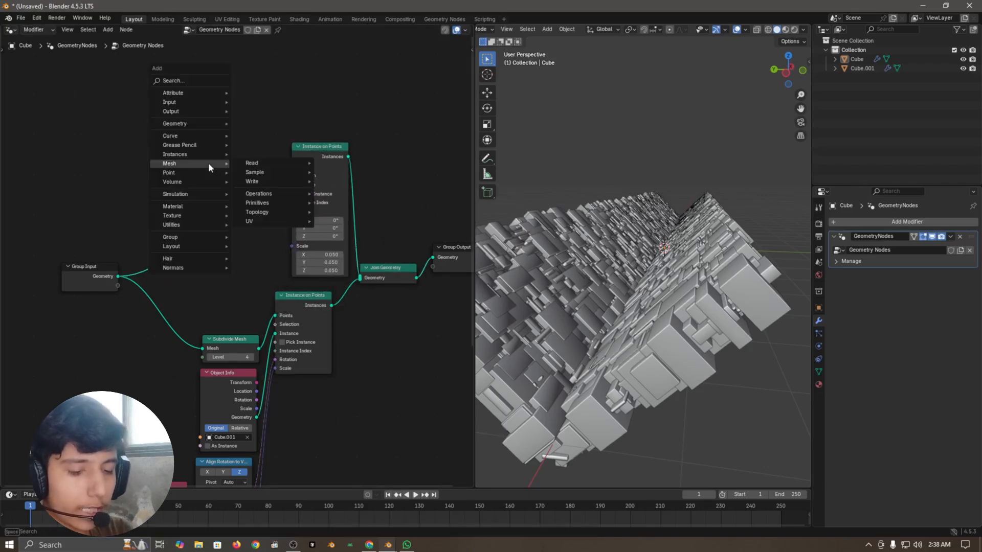
{"action": "type", "text": "set pos"}
{"action": "key", "text": "Return"}
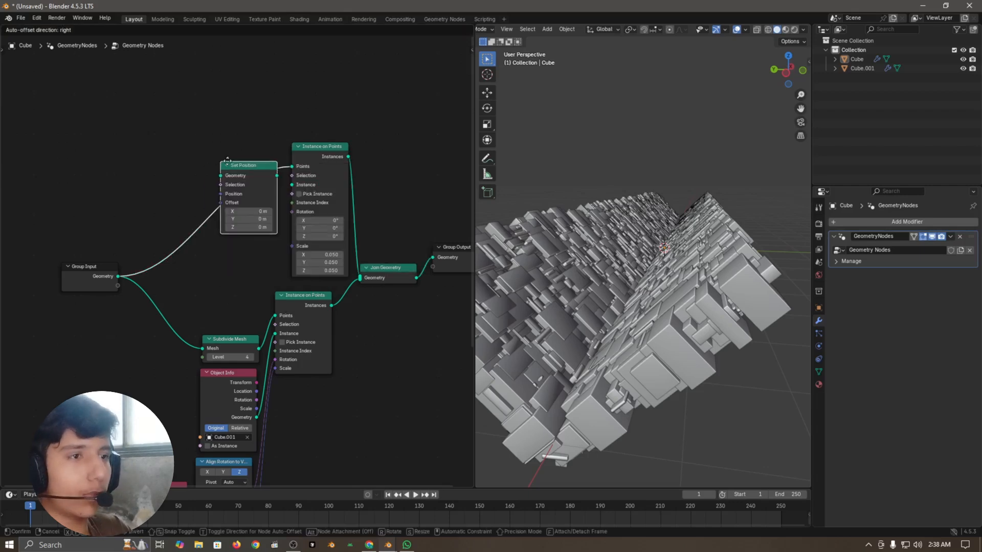
{"action": "left_click", "coordinate": [227, 160]}
Insert a Distribute Points on Faces node between Group Input and Set Position.
{"action": "middle_click_drag", "start_coordinate": [151, 147], "coordinate": [175, 173]}
{"action": "key", "text": "shift+a"}
{"action": "type", "text": "d"}
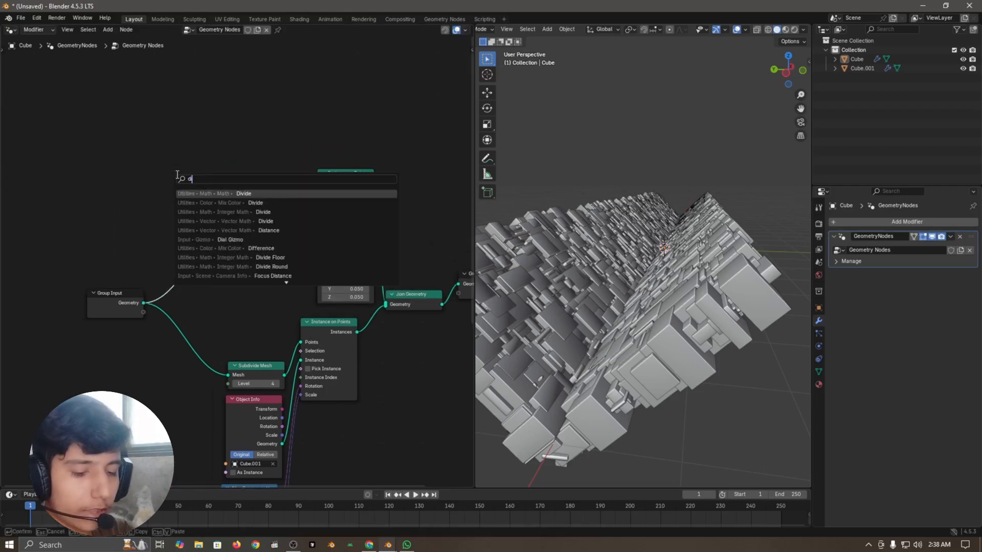
{"action": "type", "text": "istr"}
{"action": "key", "text": "Return"}
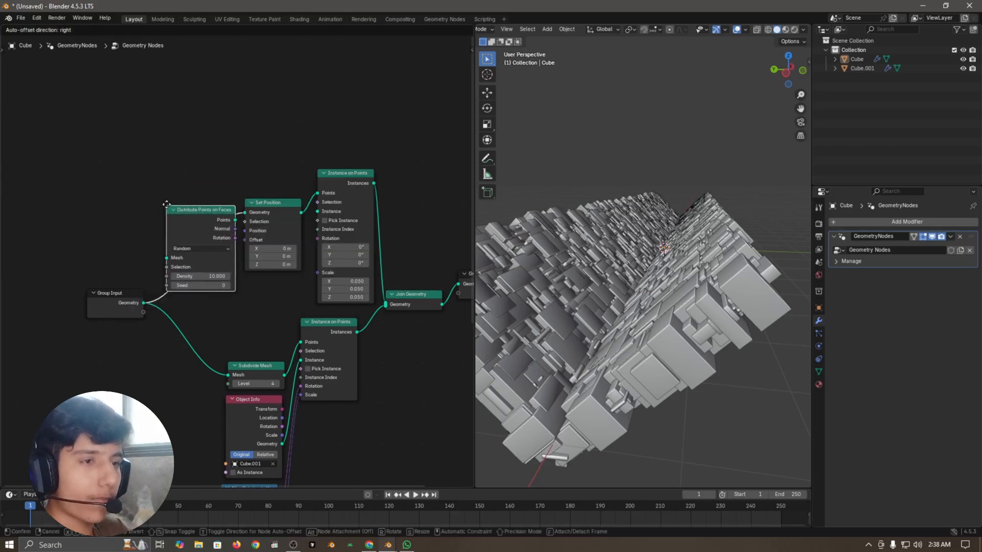
{"action": "left_click", "coordinate": [168, 203]}
{"action": "middle_click_drag", "start_coordinate": [272, 353], "coordinate": [297, 367]}
{"action": "middle_click_drag", "start_coordinate": [219, 341], "coordinate": [185, 344]}
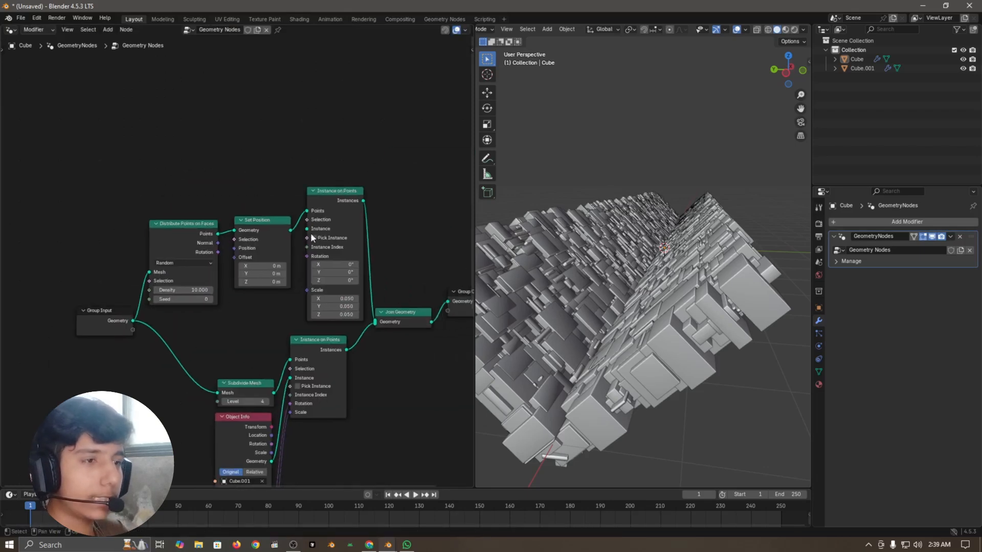
Link the Object Info node's Geometry output to the Instance input of the duplicated Instance on Points node.
{"action": "middle_click_drag", "start_coordinate": [320, 464], "coordinate": [313, 399]}
{"action": "scroll", "coordinate": [291, 400], "scroll_direction": "up", "scroll_amount": 2}
{"action": "left_click_drag", "start_coordinate": [270, 417], "coordinate": [312, 146]}
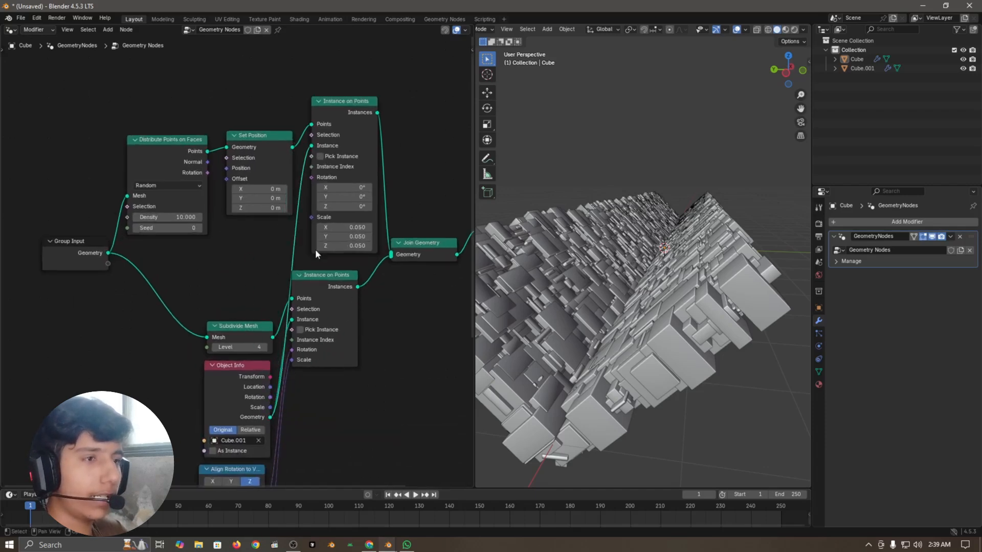
{"action": "left_click_drag", "start_coordinate": [239, 386], "coordinate": [93, 313]}
{"action": "right_click", "coordinate": [94, 313]}
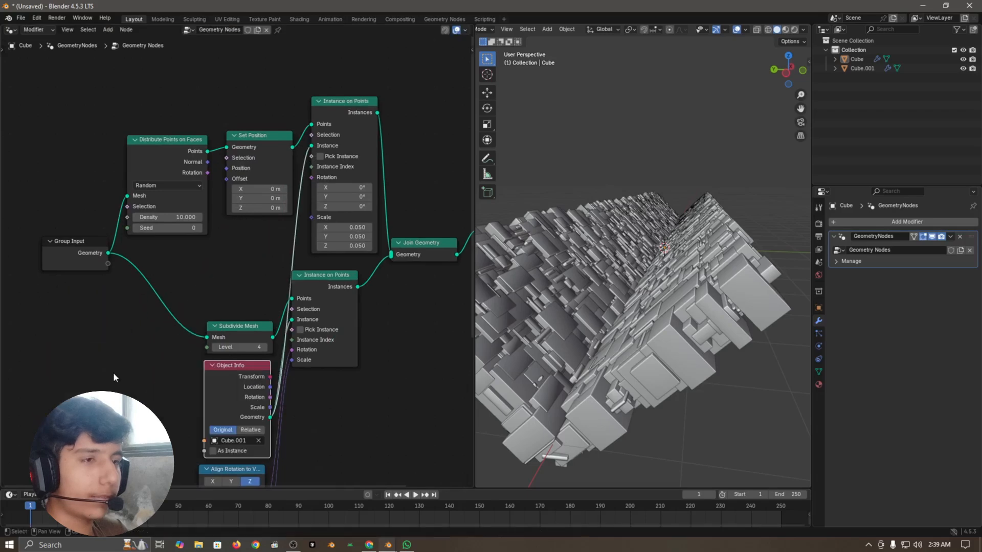
{"action": "left_click", "coordinate": [395, 413]}
Set the X, Y and Z Scale of the duplicated Instance on Points node to 0.020.
{"action": "left_click_drag", "start_coordinate": [280, 291], "coordinate": [300, 329]}
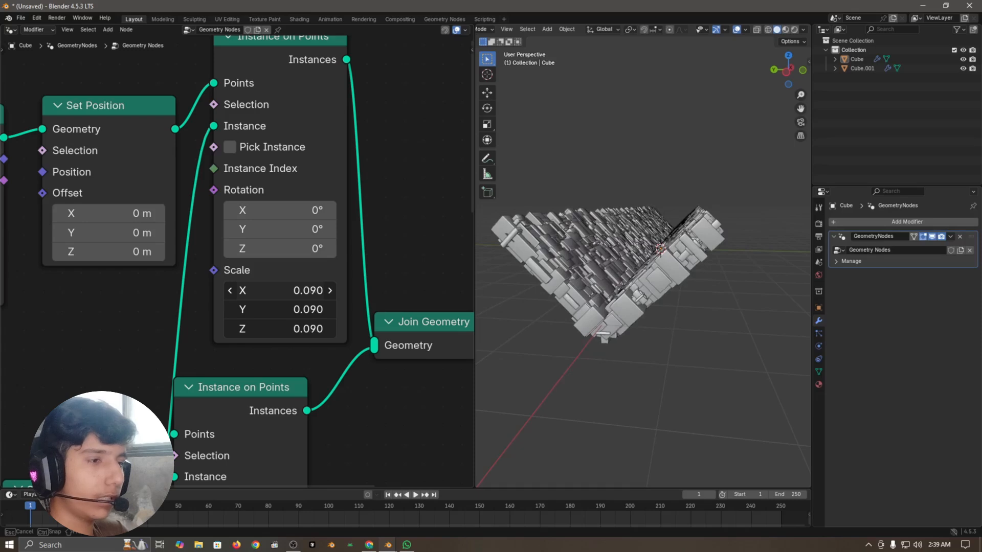
{"action": "type", "text": "0.02"}
{"action": "key", "text": "Return"}
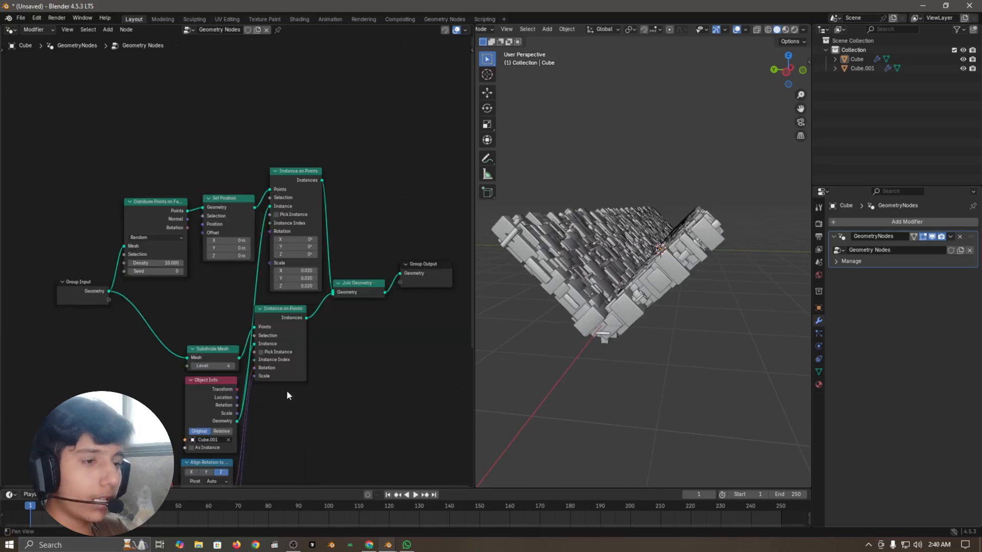
Duplicate the Random Value node and link the copy's Value to the Offset of Set Position.
{"action": "middle_click_drag", "start_coordinate": [286, 391], "coordinate": [308, 209]}
{"action": "scroll", "coordinate": [335, 355], "scroll_direction": "down", "scroll_amount": 3}
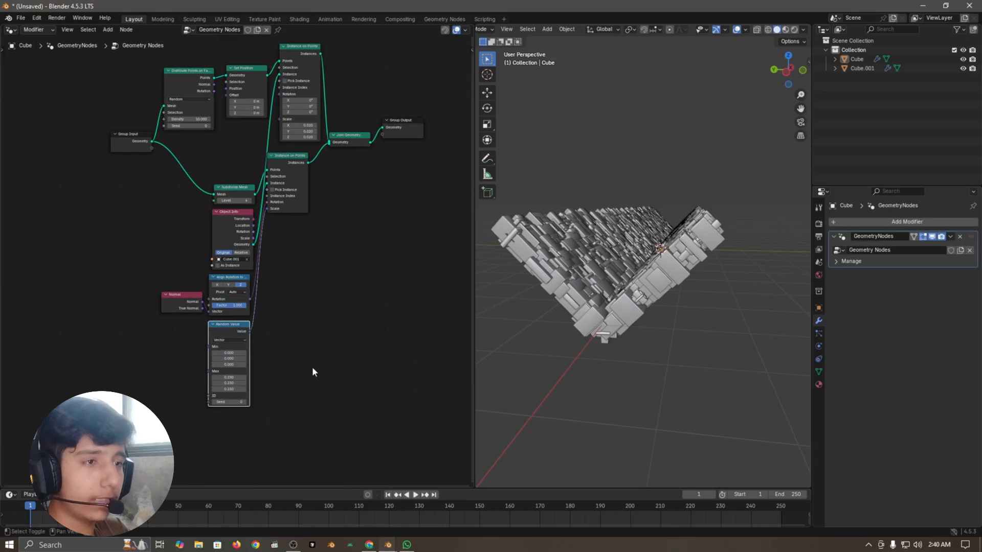
{"action": "key", "text": "shift+d"}
{"action": "left_click", "coordinate": [265, 246]}
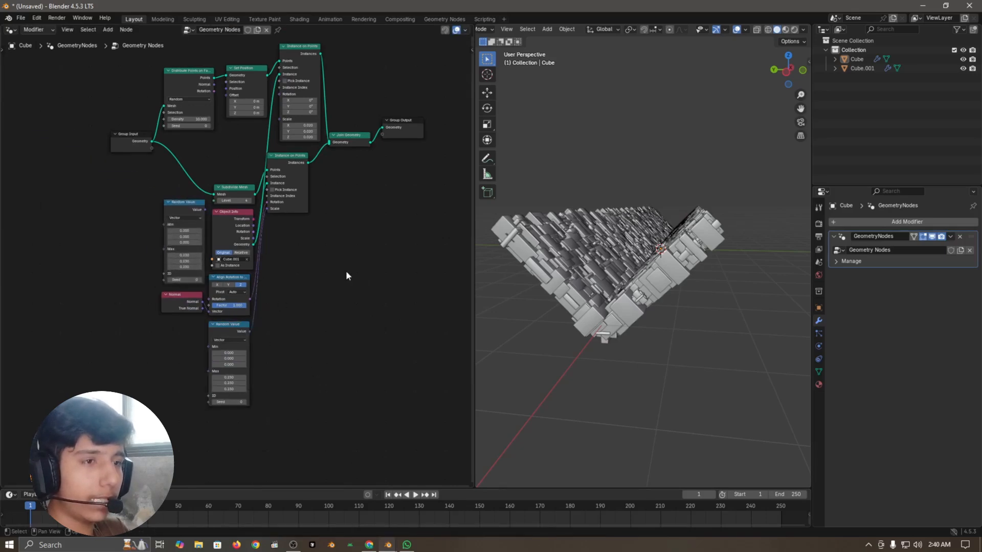
{"action": "scroll", "coordinate": [346, 276], "scroll_direction": "up", "scroll_amount": 3}
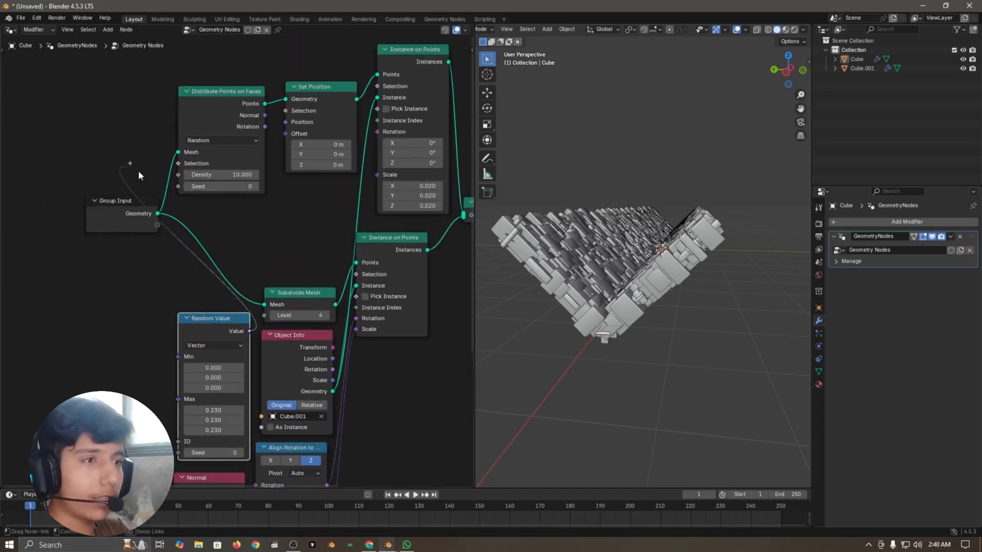
{"action": "left_click_drag", "start_coordinate": [275, 140], "coordinate": [276, 138]}
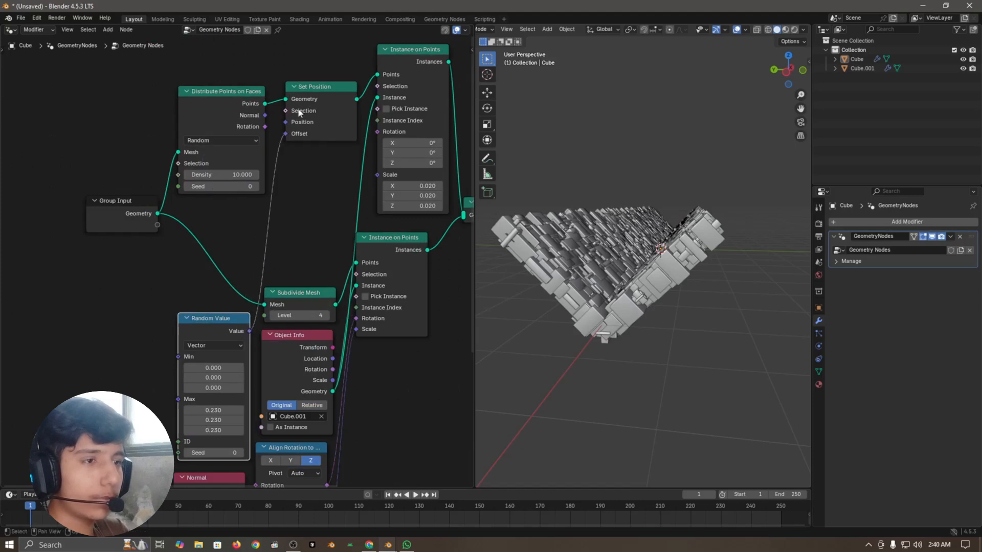
Rearrange the Set Position, Group Input, Distribute Points on Faces and duplicated Instance on Points nodes into a compact layout.
{"action": "left_click_drag", "start_coordinate": [328, 87], "coordinate": [314, 234]}
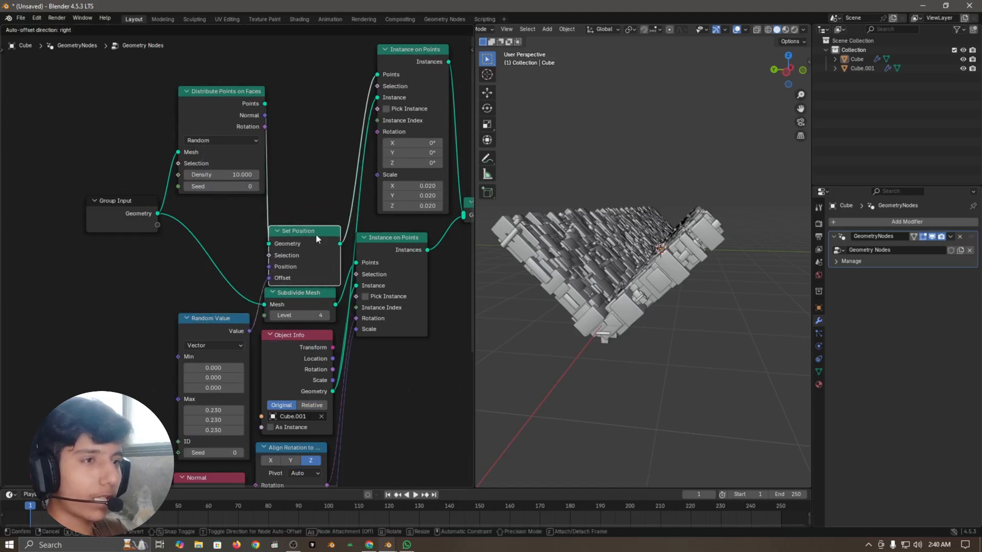
{"action": "left_click", "coordinate": [226, 88]}
{"action": "left_click_drag", "start_coordinate": [151, 223], "coordinate": [92, 236]}
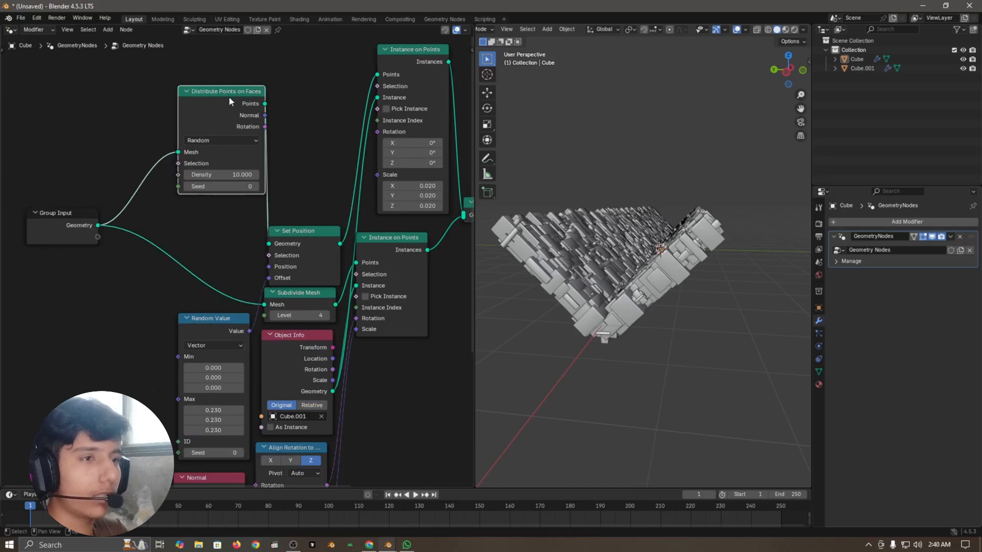
{"action": "left_click_drag", "start_coordinate": [228, 96], "coordinate": [214, 230]}
{"action": "left_click_drag", "start_coordinate": [403, 63], "coordinate": [387, 76]}
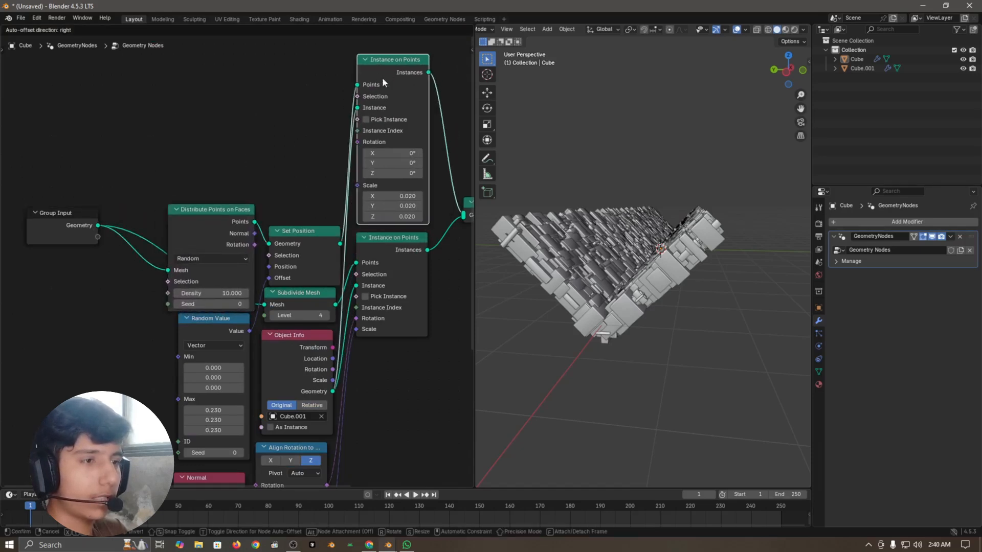
{"action": "left_click", "coordinate": [300, 106]}
{"action": "left_click_drag", "start_coordinate": [311, 245], "coordinate": [306, 238]}
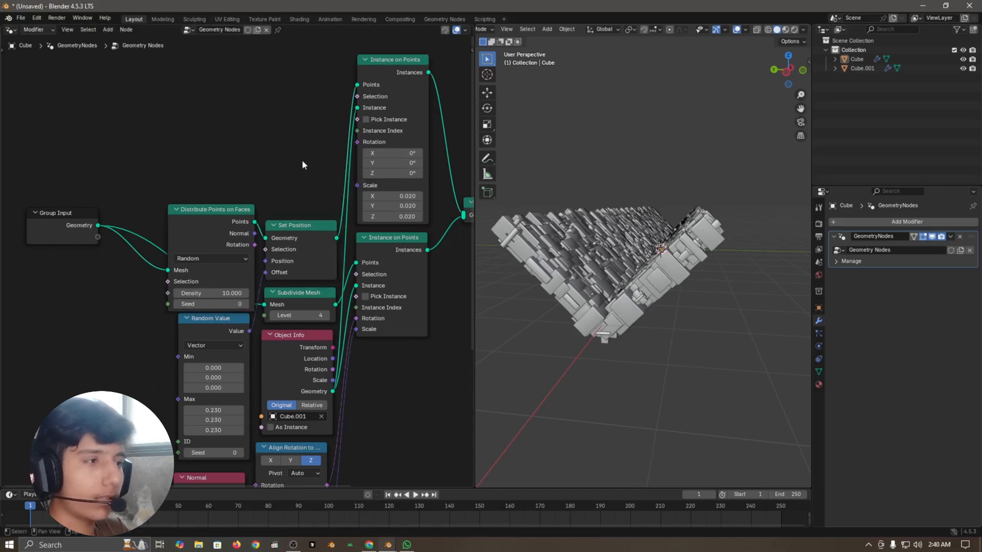
Set the duplicated Random Value node's Max vector to 0.850, 2.200 and 1.200.
{"action": "middle_click_drag", "start_coordinate": [144, 410], "coordinate": [151, 342]}
{"action": "scroll", "coordinate": [137, 338], "scroll_direction": "up", "scroll_amount": 1}
{"action": "scroll", "coordinate": [154, 286], "scroll_direction": "up", "scroll_amount": 2}
{"action": "scroll", "coordinate": [153, 305], "scroll_direction": "up", "scroll_amount": 1}
{"action": "left_click", "coordinate": [272, 179]}
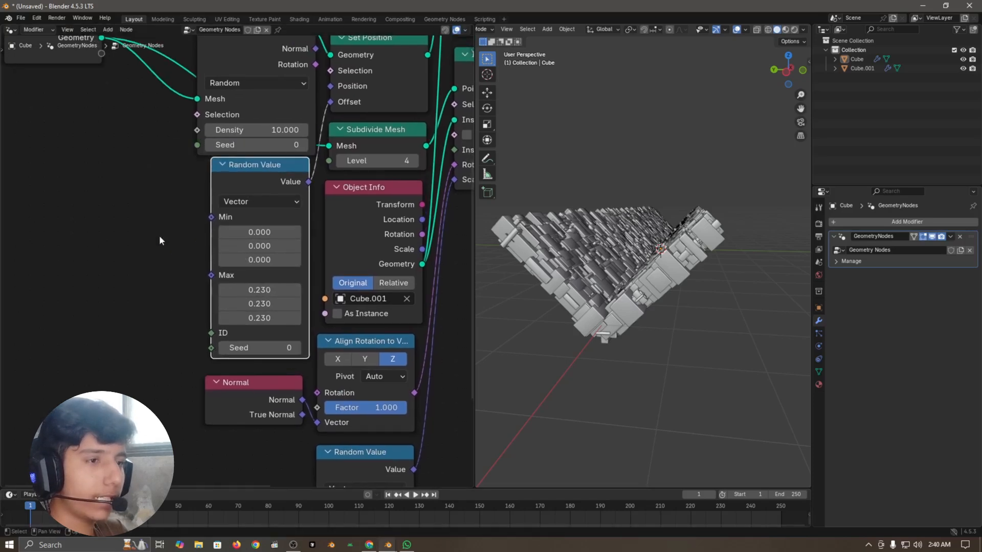
{"action": "left_click", "coordinate": [262, 290]}
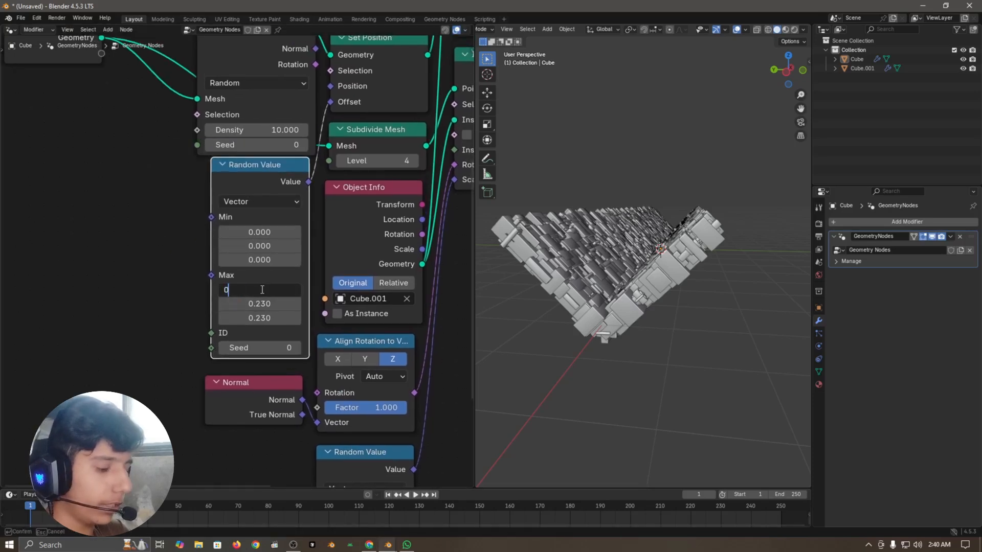
{"action": "type", "text": "0.85"}
{"action": "key", "text": "Return"}
{"action": "left_click", "coordinate": [265, 303]}
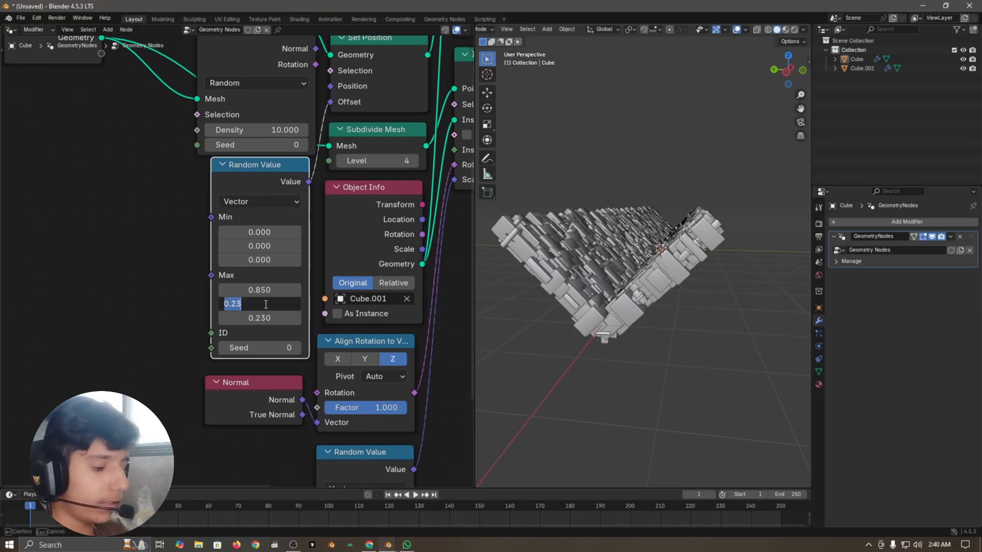
{"action": "key", "text": "Return"}
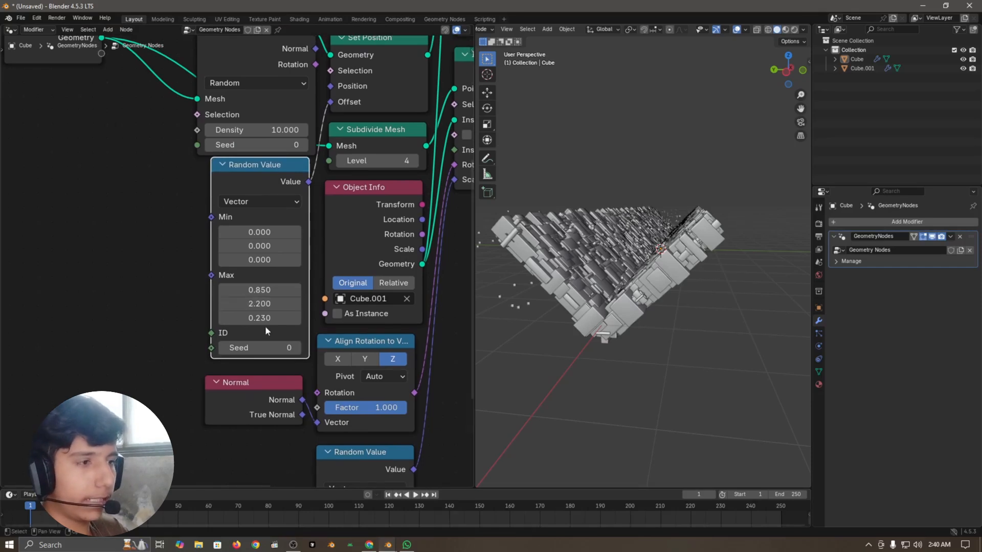
{"action": "left_click", "coordinate": [264, 319]}
{"action": "type", "text": "1.2"}
{"action": "key", "text": "Return"}
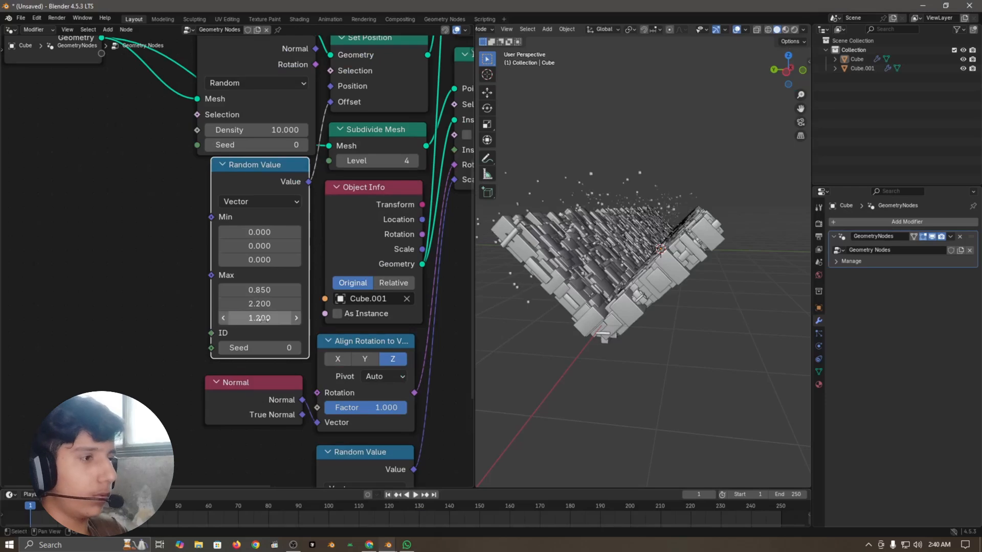
Examine how the small scattered cubes are distributed around the V-shaped trough from several angles and distances.
{"action": "middle_click_drag", "start_coordinate": [634, 276], "coordinate": [674, 223]}
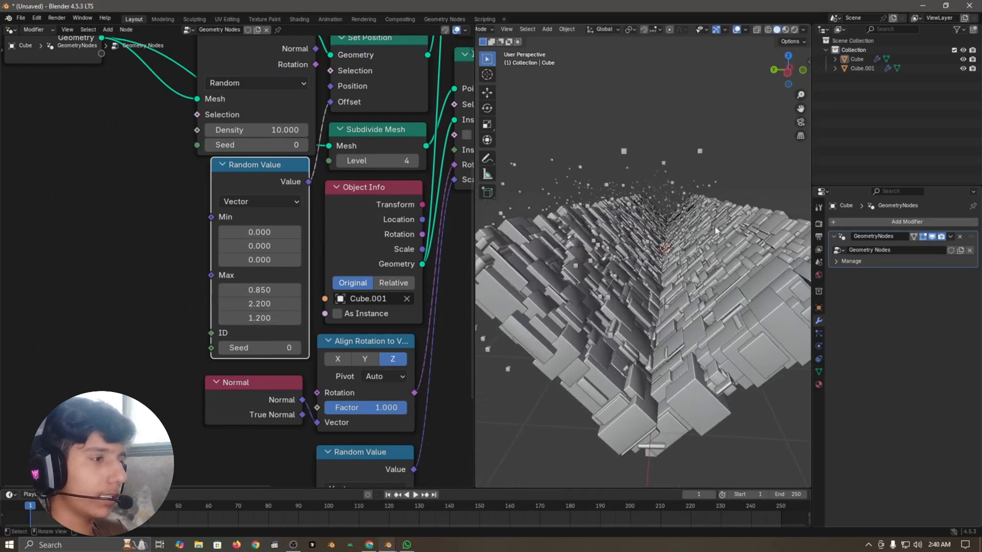
{"action": "scroll", "coordinate": [675, 223], "scroll_direction": "down", "scroll_amount": 5}
{"action": "scroll", "coordinate": [320, 299], "scroll_direction": "up", "scroll_amount": 1}
{"action": "scroll", "coordinate": [600, 294], "scroll_direction": "up", "scroll_amount": 6}
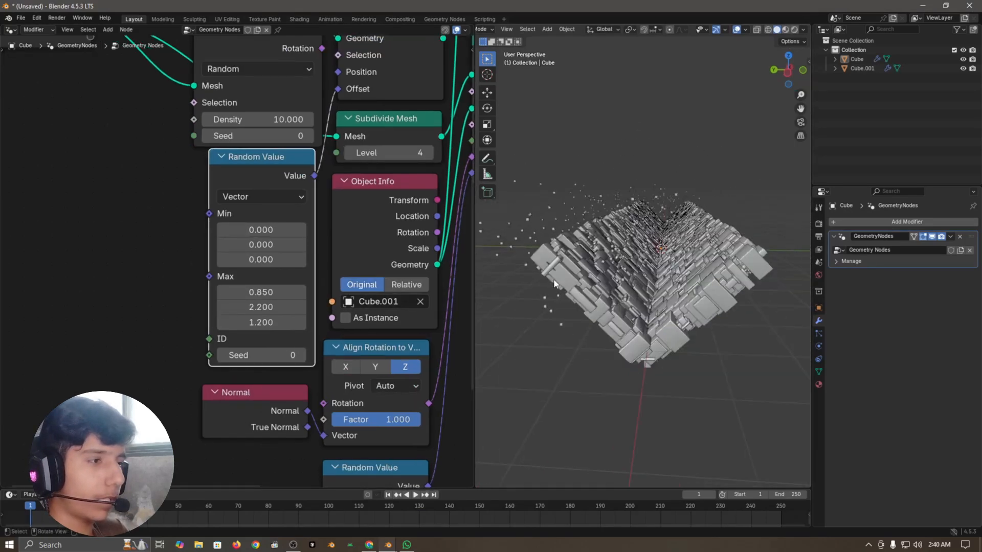
{"action": "scroll", "coordinate": [657, 289], "scroll_direction": "down", "scroll_amount": 2}
{"action": "scroll", "coordinate": [155, 325], "scroll_direction": "down", "scroll_amount": 3}
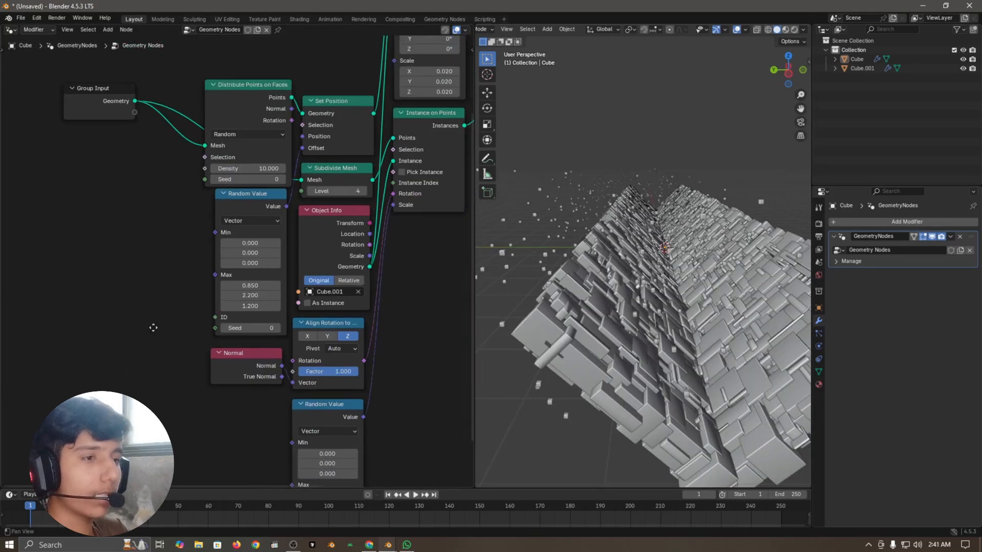
{"action": "scroll", "coordinate": [185, 321], "scroll_direction": "up", "scroll_amount": 2}
{"action": "scroll", "coordinate": [745, 253], "scroll_direction": "down", "scroll_amount": 3}
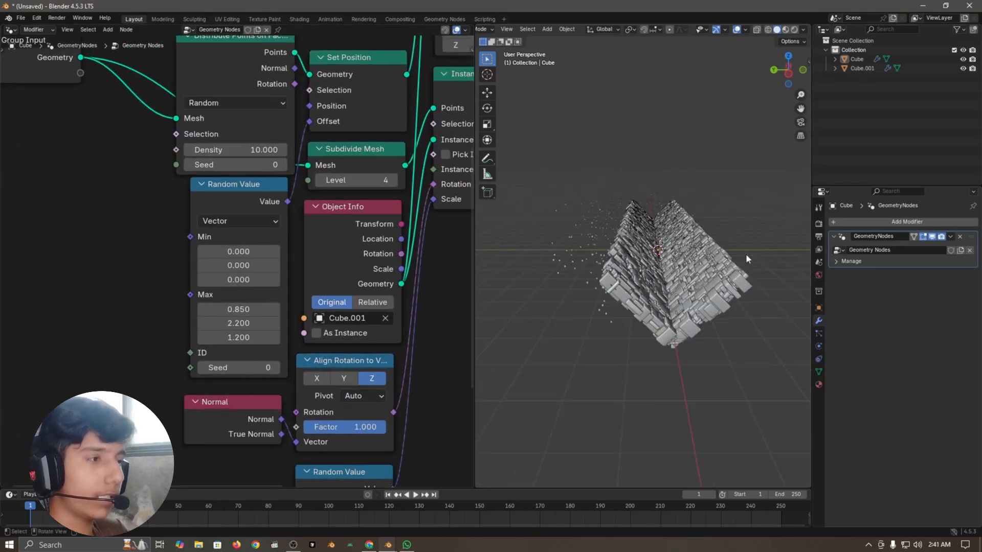
{"action": "middle_click_drag", "start_coordinate": [745, 254], "coordinate": [680, 311]}
{"action": "scroll", "coordinate": [740, 341], "scroll_direction": "up", "scroll_amount": 2}
Set the duplicated Random Value node's Min vector to 0.400 in Z and -0.700 in Y, checking the cube spread.
{"action": "left_click_drag", "start_coordinate": [238, 279], "coordinate": [250, 279]}
{"action": "middle_click_drag", "start_coordinate": [608, 312], "coordinate": [619, 289]}
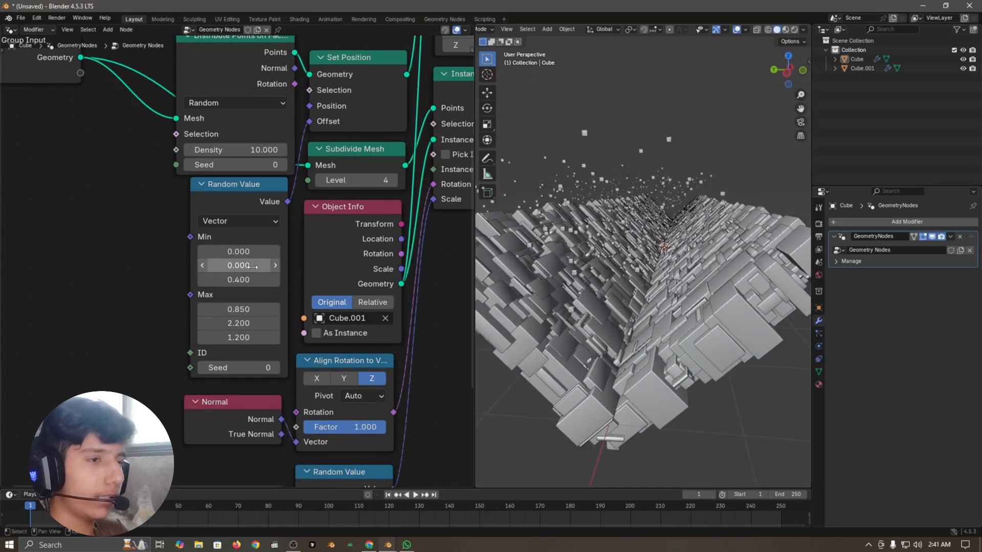
{"action": "left_click_drag", "start_coordinate": [245, 265], "coordinate": [220, 266]}
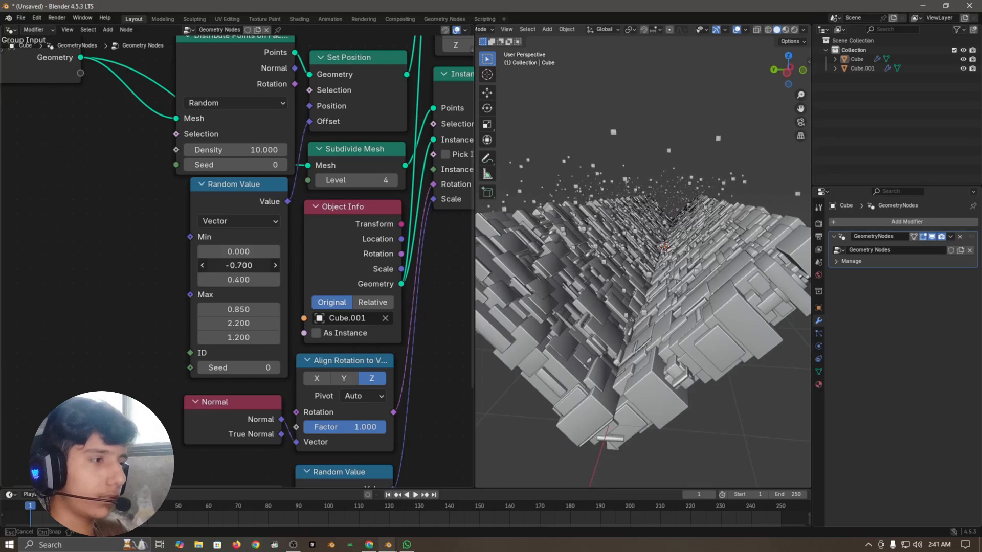
{"action": "middle_click_drag", "start_coordinate": [650, 279], "coordinate": [691, 333]}
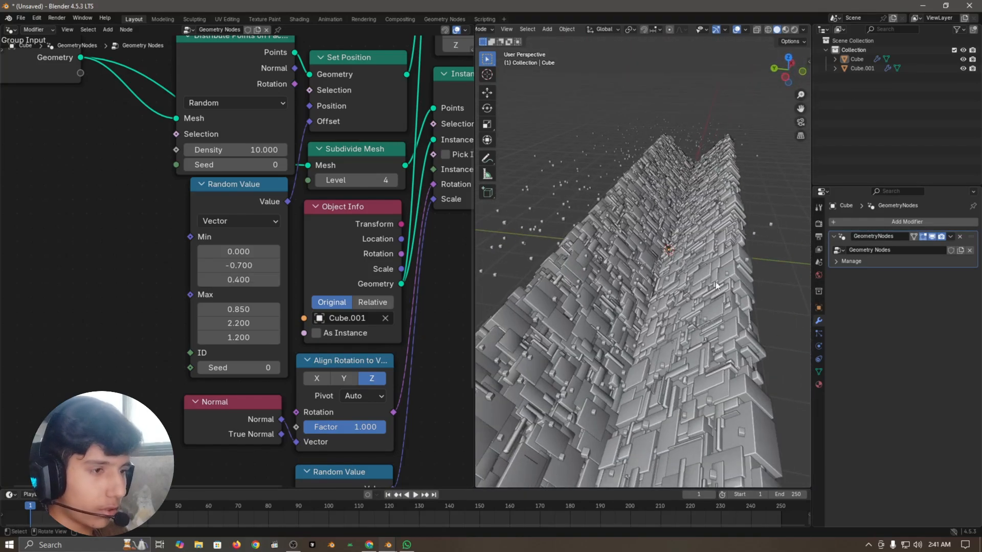
{"action": "middle_click_drag", "start_coordinate": [644, 367], "coordinate": [632, 360]}
{"action": "scroll", "coordinate": [185, 305], "scroll_direction": "down", "scroll_amount": 6}
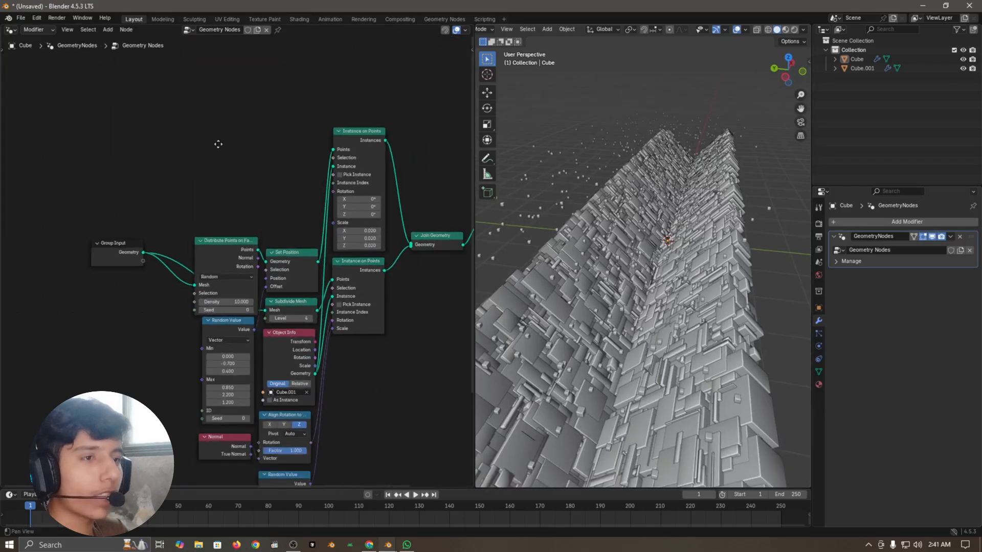
{"action": "left_click", "coordinate": [97, 297]}
{"action": "key", "text": "g"}
{"action": "right_click", "coordinate": [170, 293]}
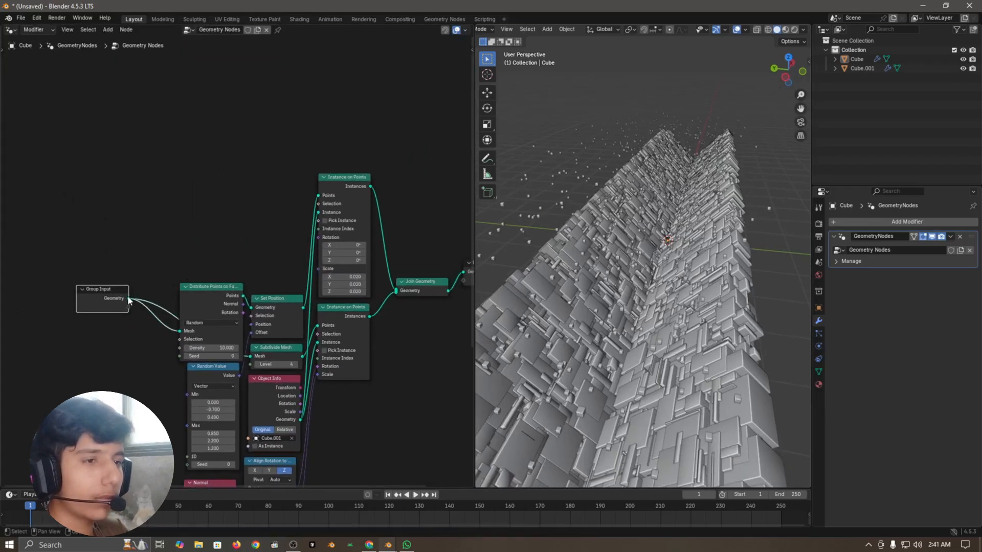
Duplicate the small-cube Instance on Points node above the original and link its Instances output to Join Geometry.
{"action": "left_click", "coordinate": [164, 266]}
{"action": "scroll", "coordinate": [256, 181], "scroll_direction": "down", "scroll_amount": 1}
{"action": "middle_click_drag", "start_coordinate": [381, 148], "coordinate": [364, 204]}
{"action": "scroll", "coordinate": [353, 217], "scroll_direction": "up", "scroll_amount": 2}
{"action": "left_click", "coordinate": [328, 245]}
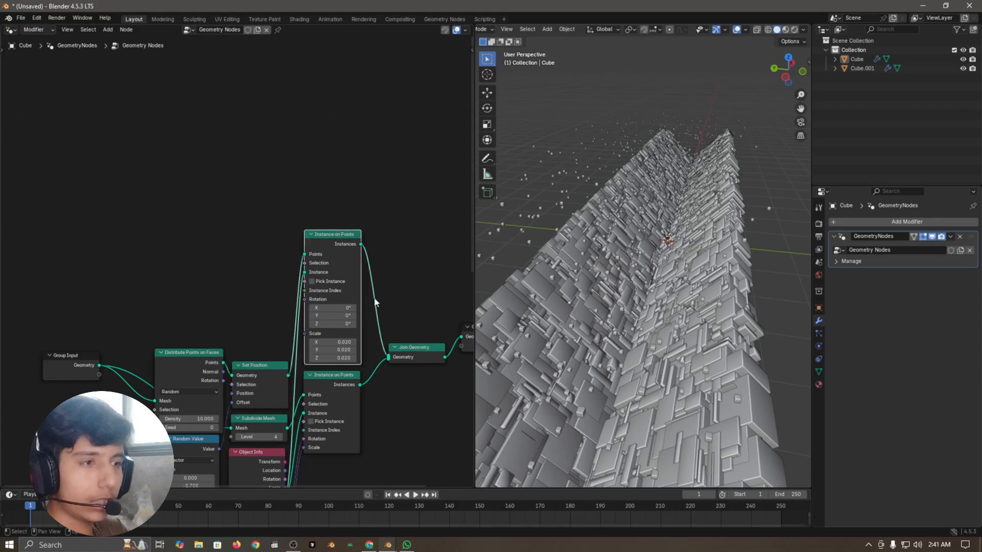
{"action": "key", "text": "shift+d"}
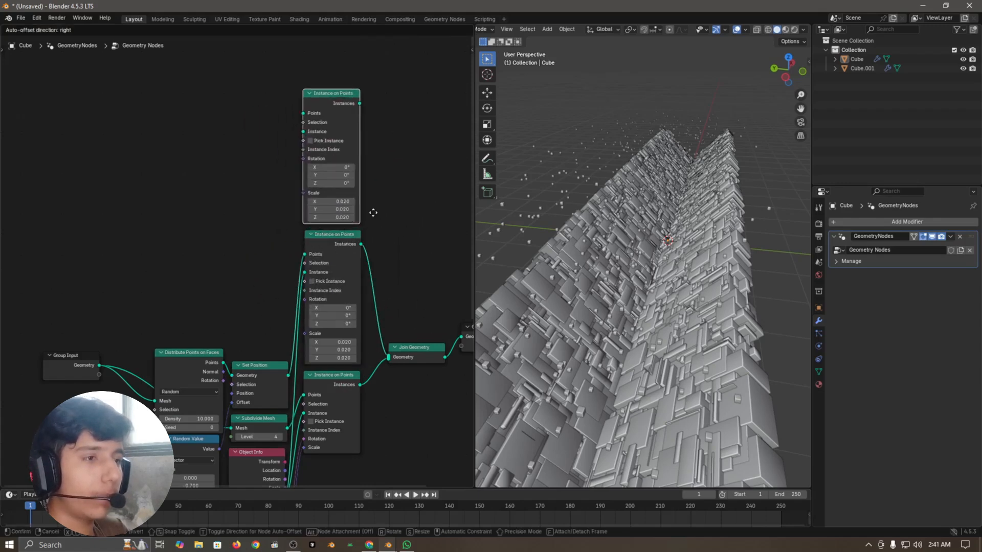
{"action": "left_click", "coordinate": [374, 211]}
{"action": "middle_click_drag", "start_coordinate": [379, 206], "coordinate": [357, 215]}
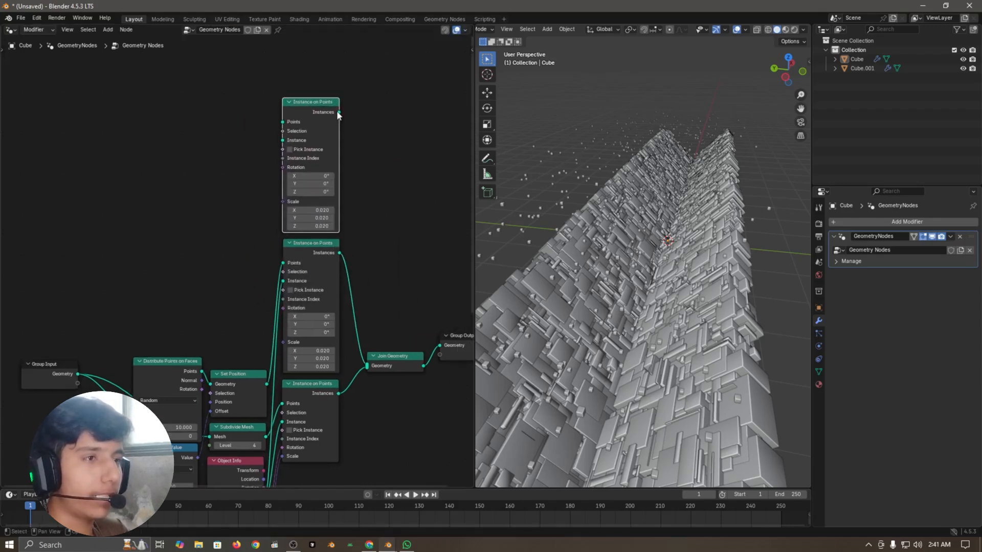
{"action": "left_click_drag", "start_coordinate": [333, 338], "coordinate": [364, 368]}
{"action": "left_click", "coordinate": [383, 244]}
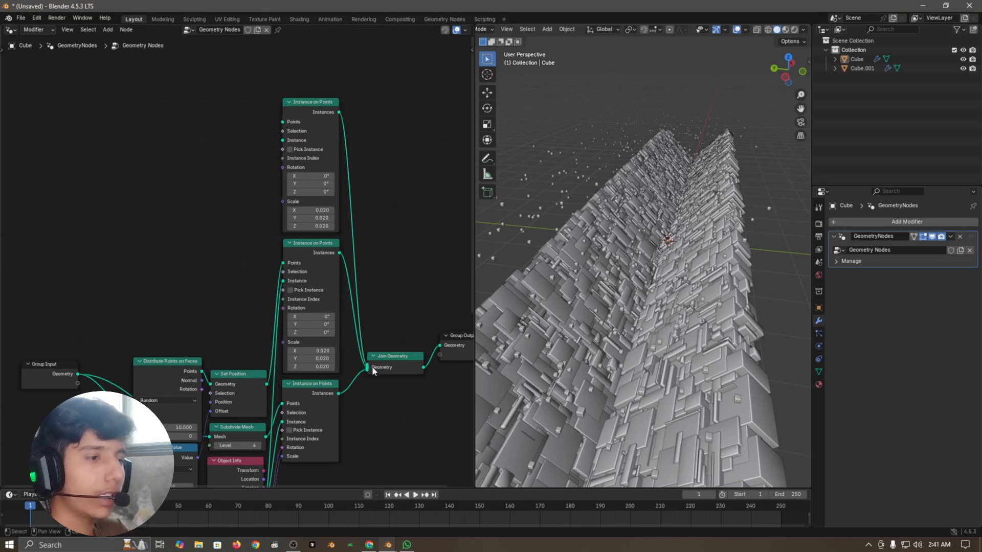
{"action": "middle_click_drag", "start_coordinate": [175, 209], "coordinate": [232, 227]}
{"action": "left_click_drag", "start_coordinate": [113, 397], "coordinate": [111, 368]}
{"action": "right_click", "coordinate": [110, 368]}
{"action": "scroll", "coordinate": [594, 326], "scroll_direction": "up", "scroll_amount": 5}
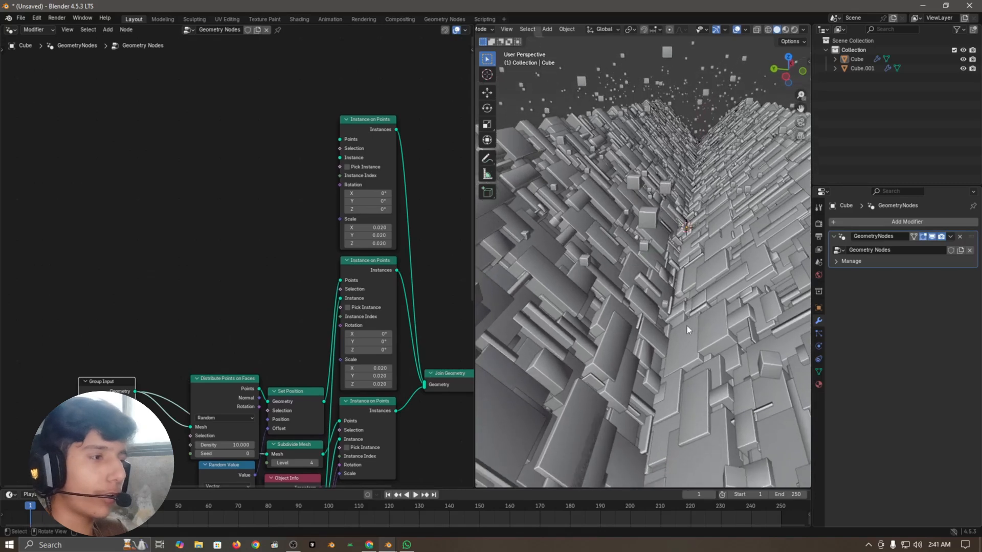
{"action": "scroll", "coordinate": [687, 326], "scroll_direction": "down", "scroll_amount": 3}
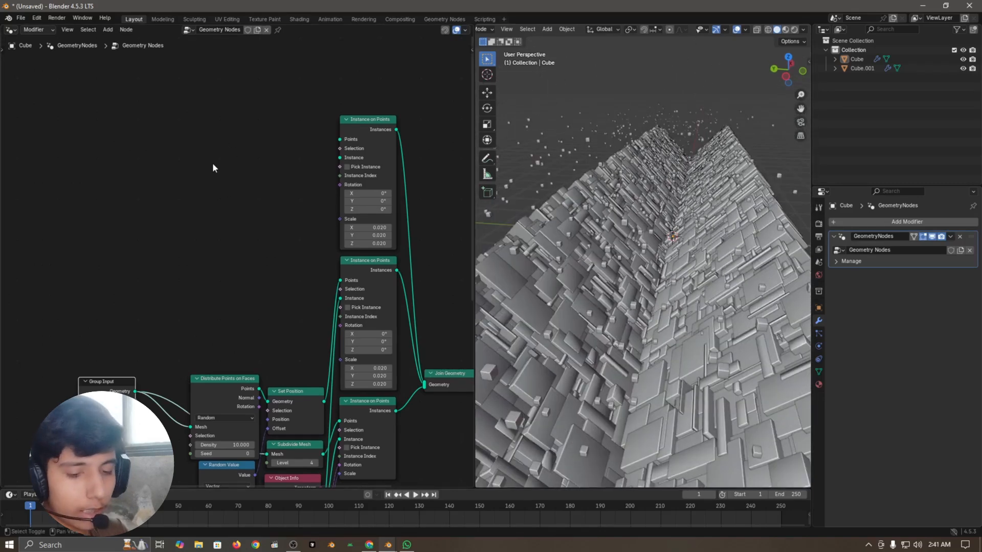
Add a Cylinder mesh node above Distribute Points on Faces and link its Mesh output to the duplicated Instance on Points node's Instance input.
{"action": "key", "text": "shift+a"}
{"action": "type", "text": "cyl"}
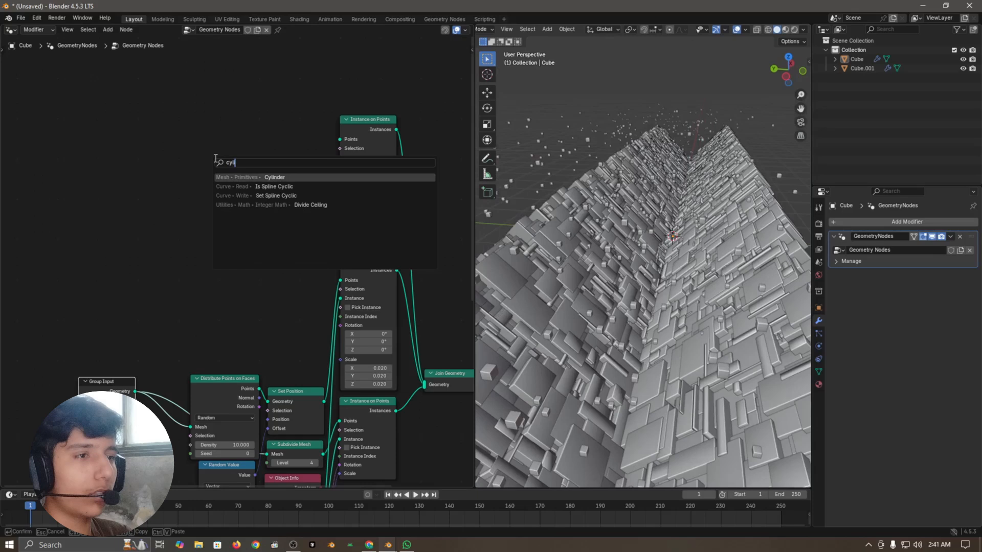
{"action": "key", "text": "Return"}
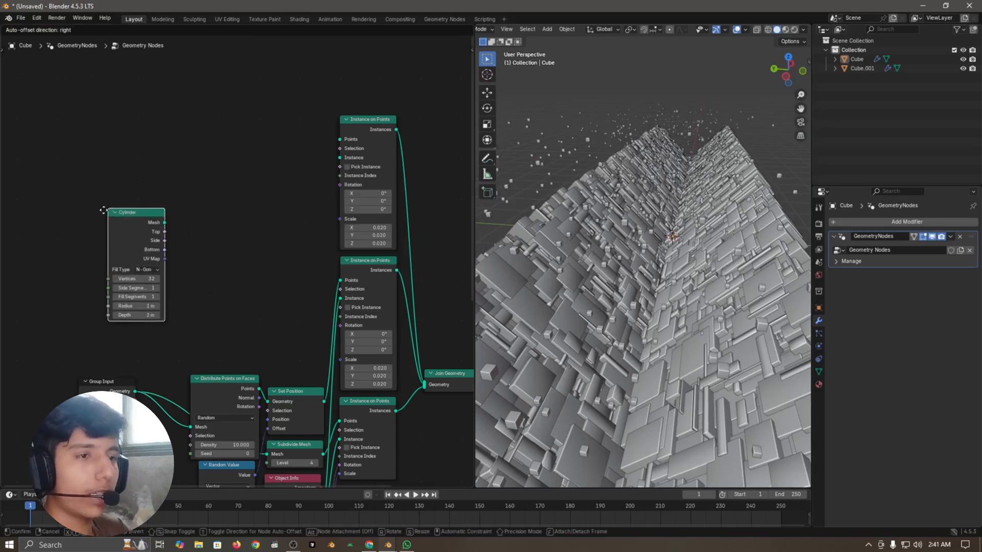
{"action": "left_click", "coordinate": [203, 260]}
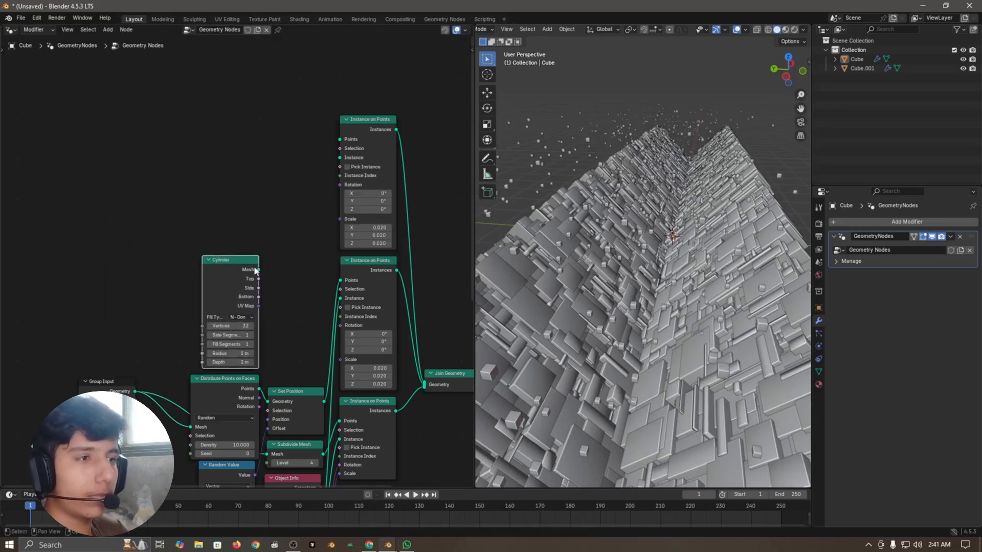
{"action": "left_click_drag", "start_coordinate": [183, 145], "coordinate": [339, 158]}
{"action": "left_click", "coordinate": [262, 187]}
Link the Subdivide Mesh output to the Points input of the cylinder's Instance on Points node.
{"action": "middle_click_drag", "start_coordinate": [284, 369], "coordinate": [242, 299]}
{"action": "scroll", "coordinate": [242, 299], "scroll_direction": "up", "scroll_amount": 2}
{"action": "middle_click_drag", "start_coordinate": [312, 432], "coordinate": [315, 401]}
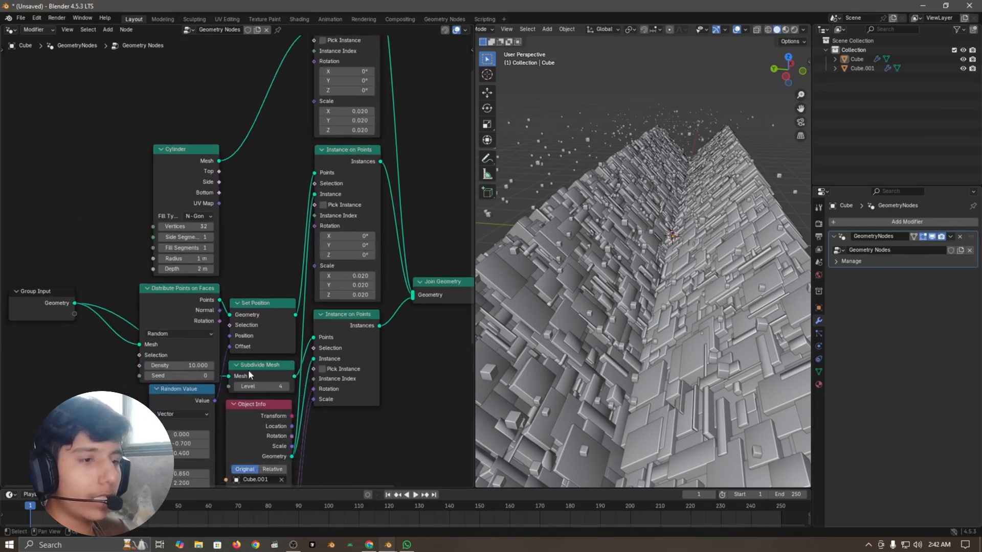
{"action": "key", "text": "g"}
{"action": "right_click", "coordinate": [289, 348]}
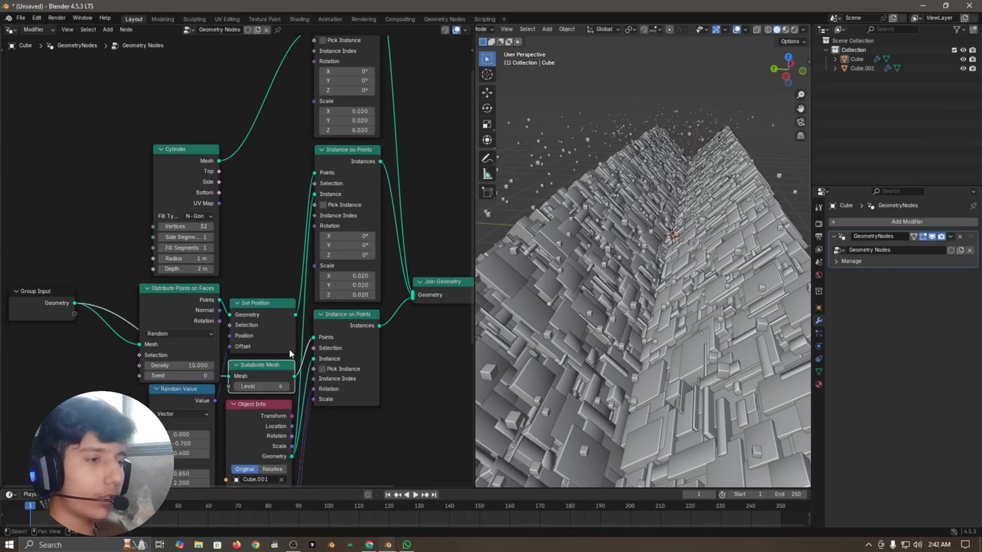
{"action": "left_click_drag", "start_coordinate": [565, 336], "coordinate": [325, 226]}
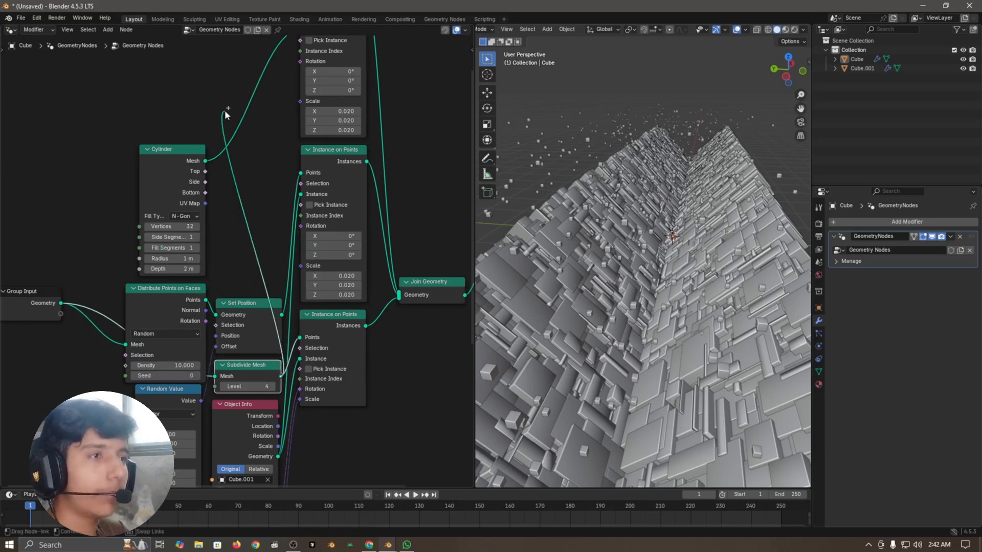
{"action": "left_click_drag", "start_coordinate": [225, 110], "coordinate": [302, 75]}
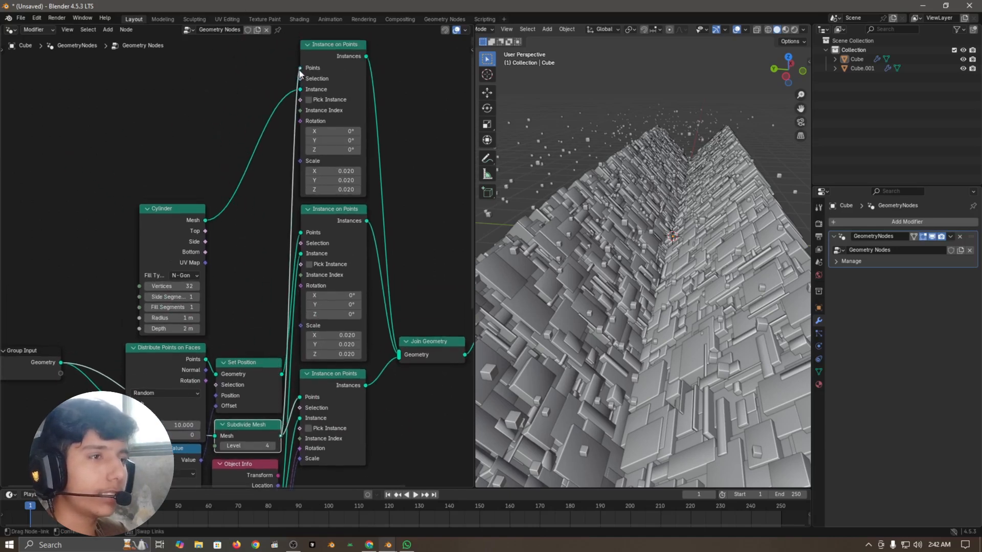
{"action": "left_click", "coordinate": [348, 57]}
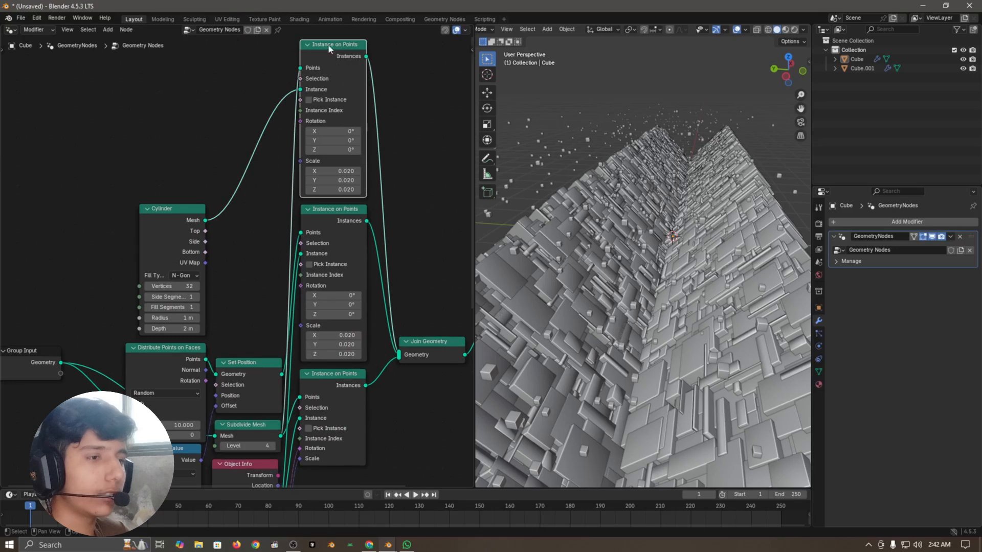
{"action": "left_click", "coordinate": [424, 154]}
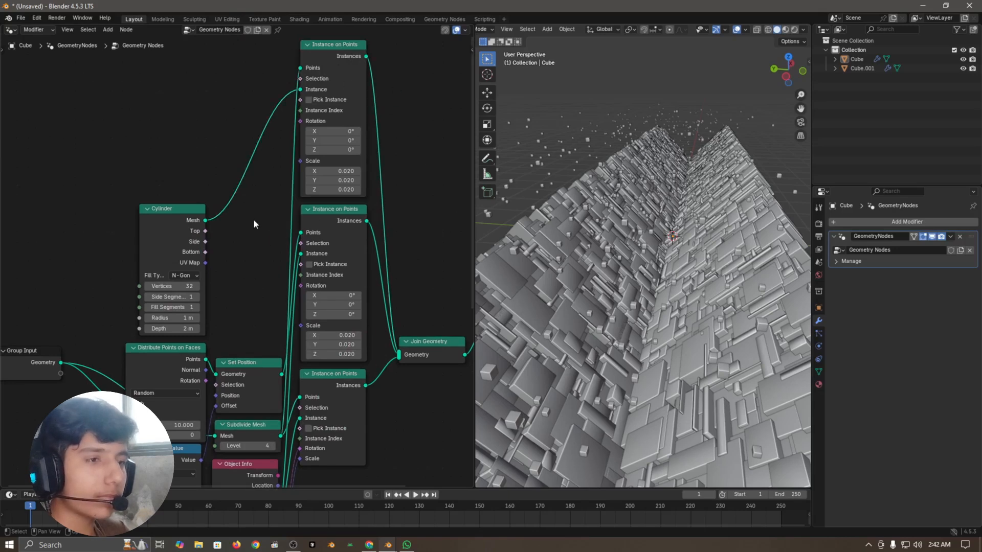
{"action": "key", "text": "shift+a"}
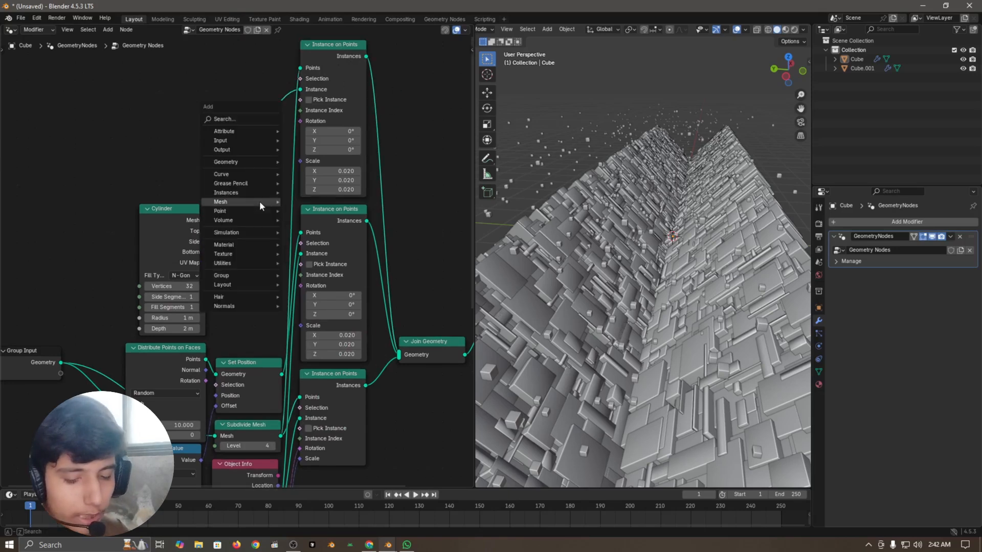
{"action": "middle_click_drag", "start_coordinate": [185, 129], "coordinate": [173, 143]}
{"action": "key", "text": "shift+a"}
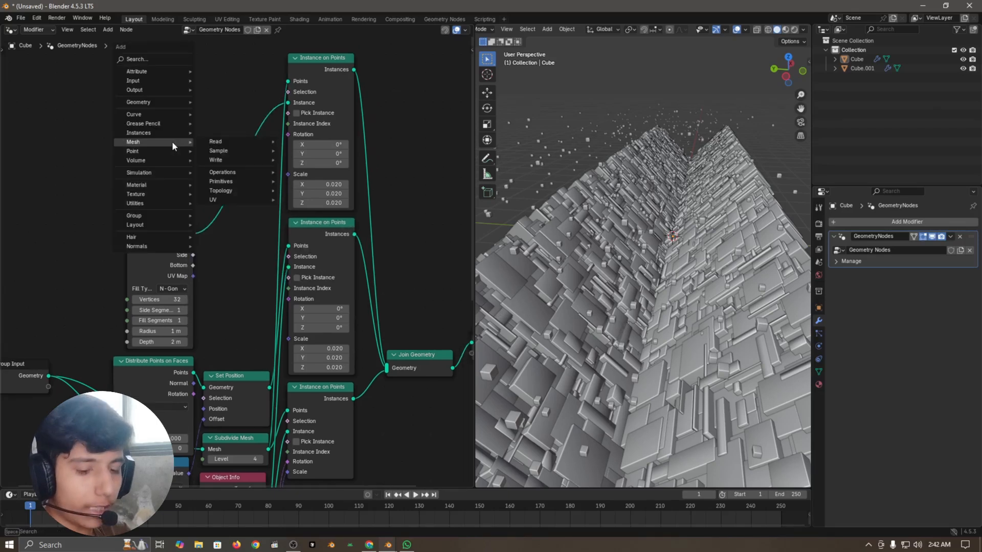
{"action": "type", "text": "seperat"}
{"action": "key", "text": "Return"}
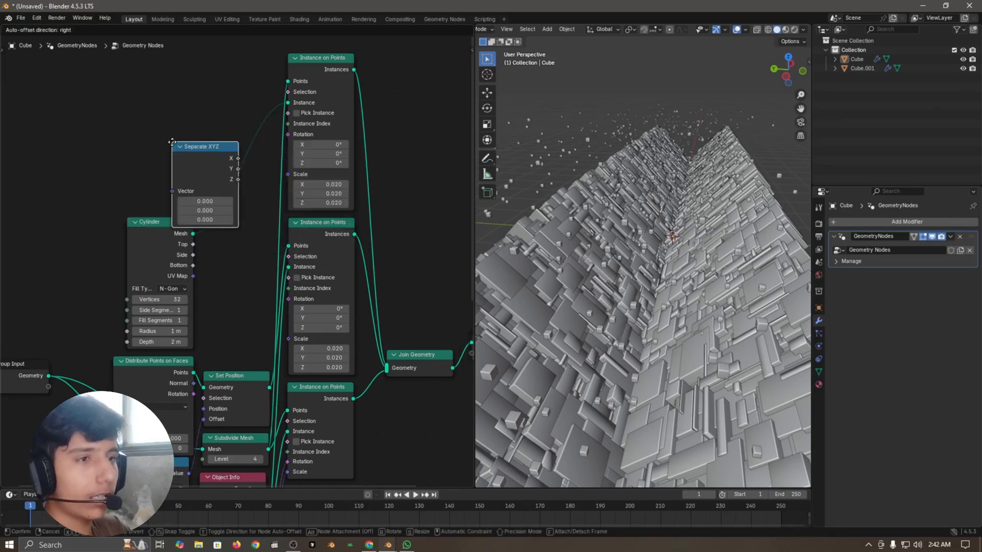
{"action": "key", "text": "Escape"}
Insert a Separate Geometry node between Subdivide Mesh and the cylinder's Instance on Points node, placing it clear of the other nodes.
{"action": "key", "text": "shift+a"}
{"action": "mouse_move", "coordinate": [272, 212]}
{"action": "type", "text": "sepe"}
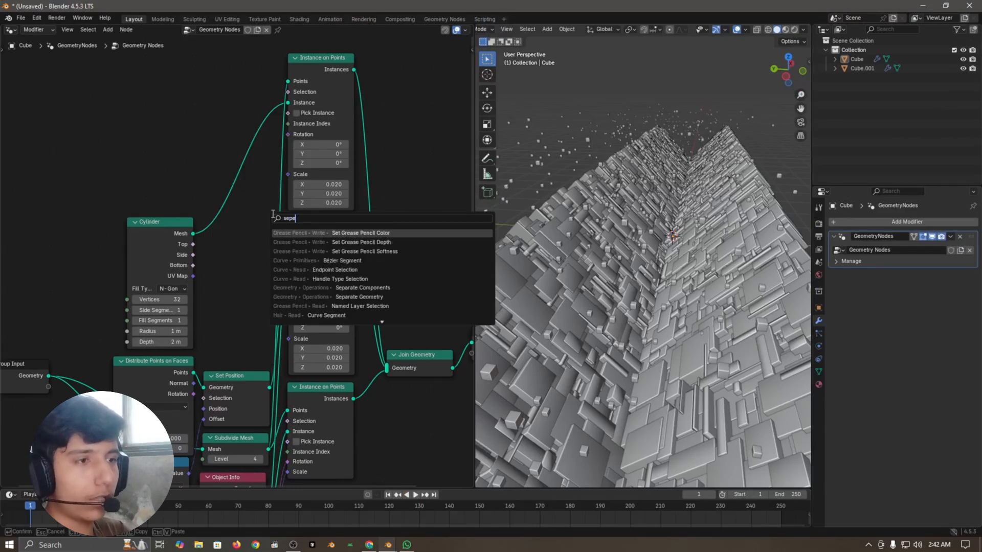
{"action": "type", "text": "rat"}
{"action": "key", "text": "Down"}
{"action": "key", "text": "Down"}
{"action": "key", "text": "Down"}
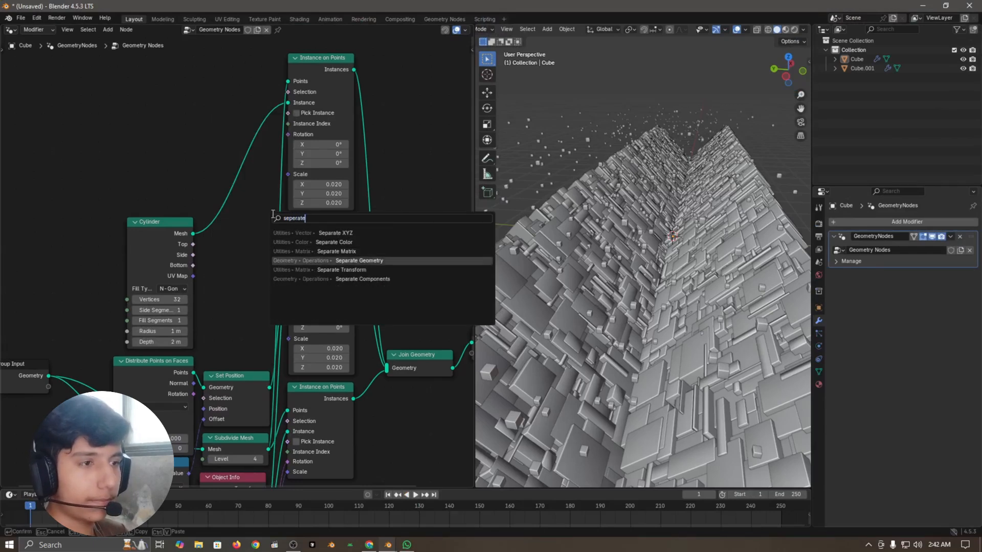
{"action": "key", "text": "Return"}
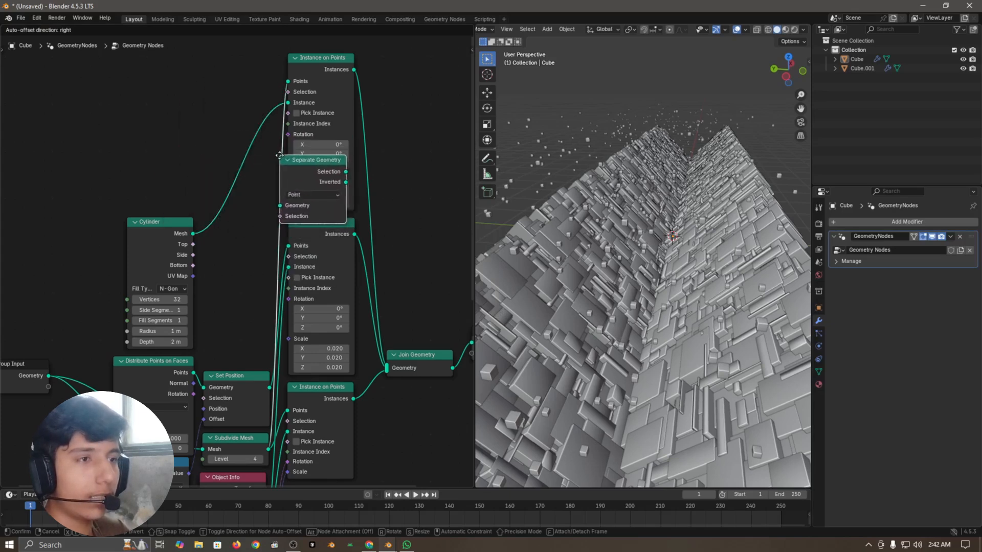
{"action": "left_click", "coordinate": [288, 155]}
{"action": "key", "text": "g"}
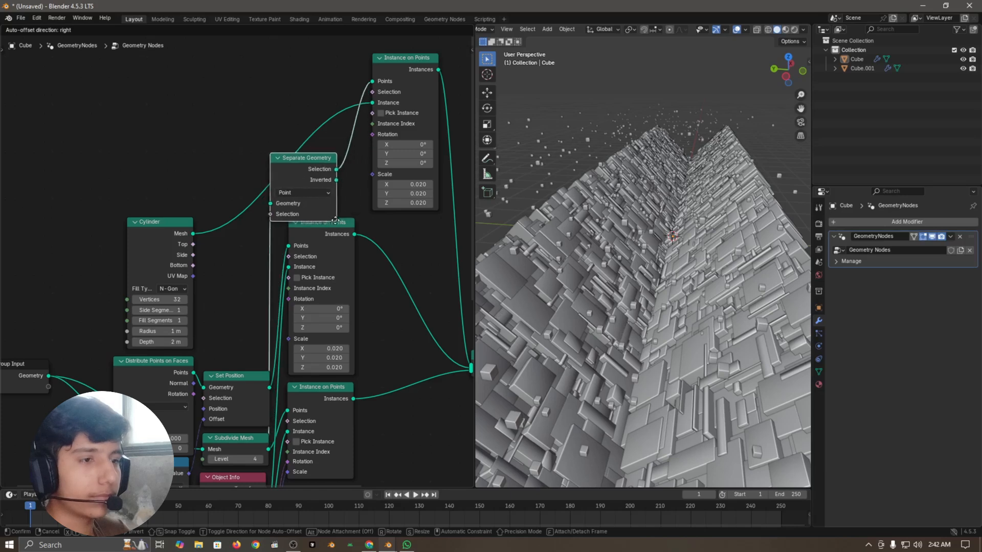
{"action": "left_click", "coordinate": [354, 218]}
Duplicate the Random Value node that drives the small cubes' offset and place the copy beside the Cylinder node.
{"action": "left_click_drag", "start_coordinate": [161, 233], "coordinate": [189, 251]}
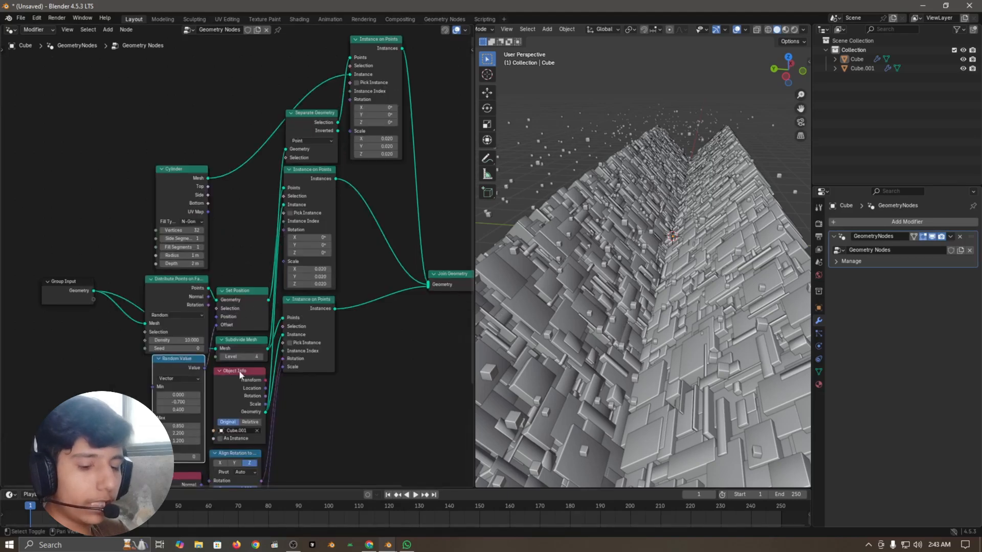
{"action": "key", "text": "shift+d"}
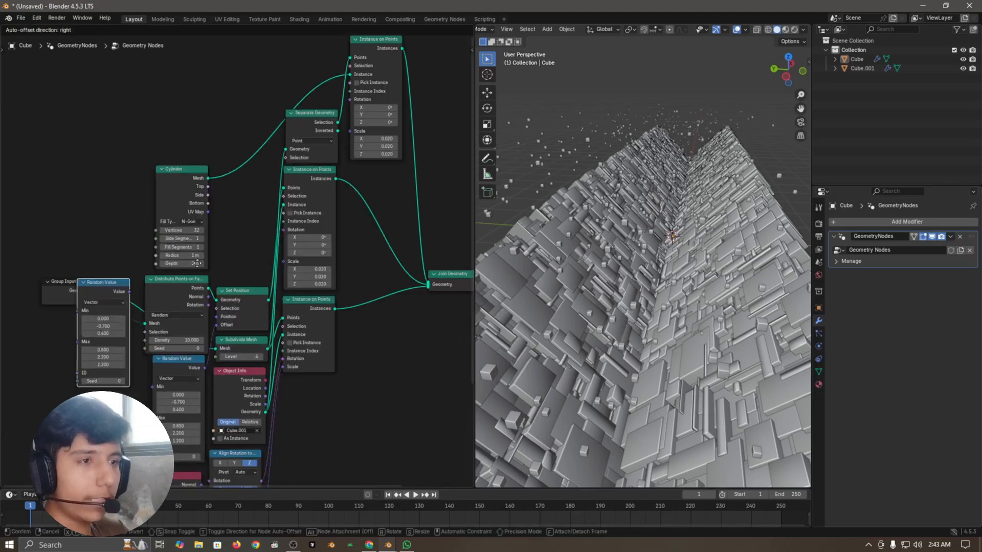
{"action": "left_click", "coordinate": [305, 190]}
{"action": "scroll", "coordinate": [370, 254], "scroll_direction": "up", "scroll_amount": 1}
{"action": "middle_click_drag", "start_coordinate": [274, 129], "coordinate": [263, 226]}
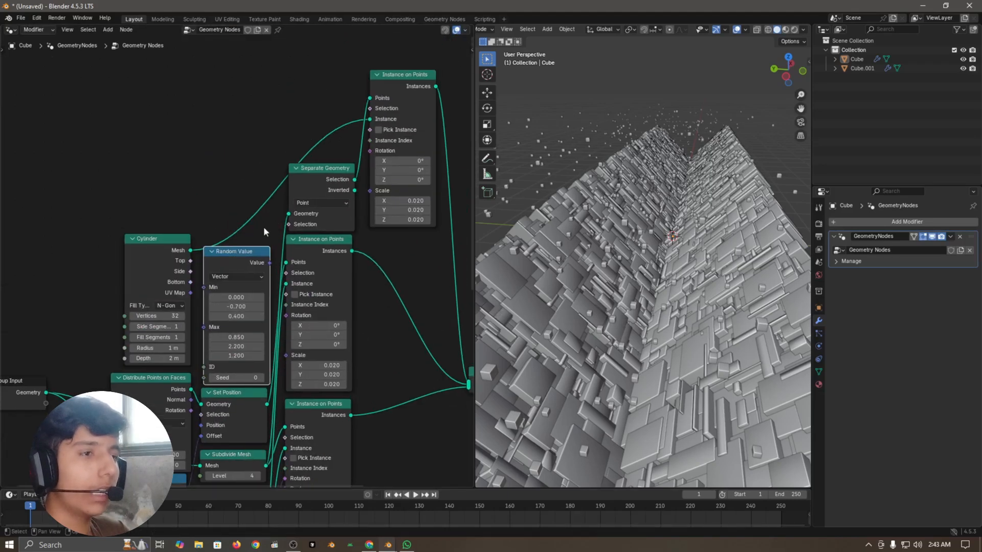
Switch the new Random Value node to Boolean and link its Value to Separate Geometry's Selection input.
{"action": "scroll", "coordinate": [263, 226], "scroll_direction": "up", "scroll_amount": 3}
{"action": "left_click", "coordinate": [243, 283]}
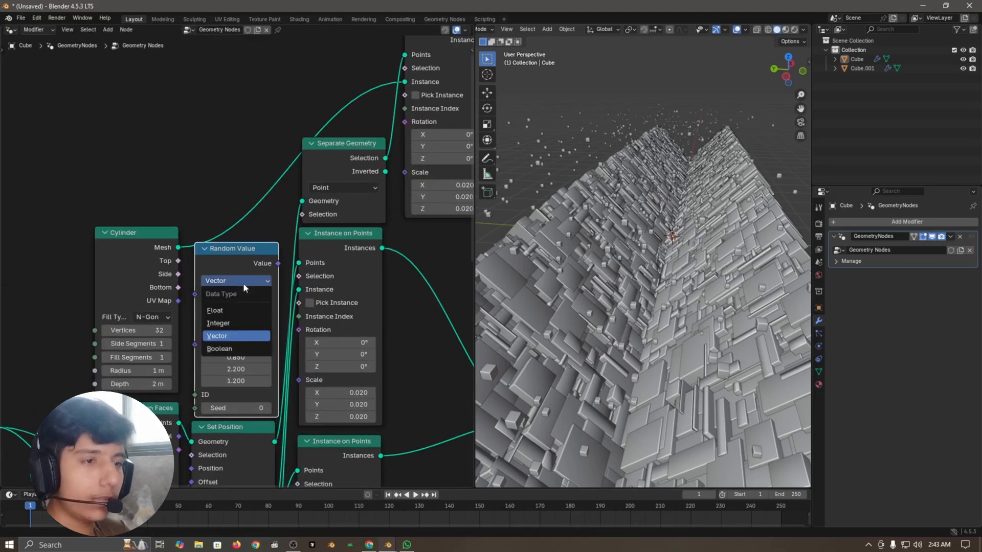
{"action": "left_click", "coordinate": [220, 348]}
{"action": "left_click_drag", "start_coordinate": [252, 259], "coordinate": [240, 278]}
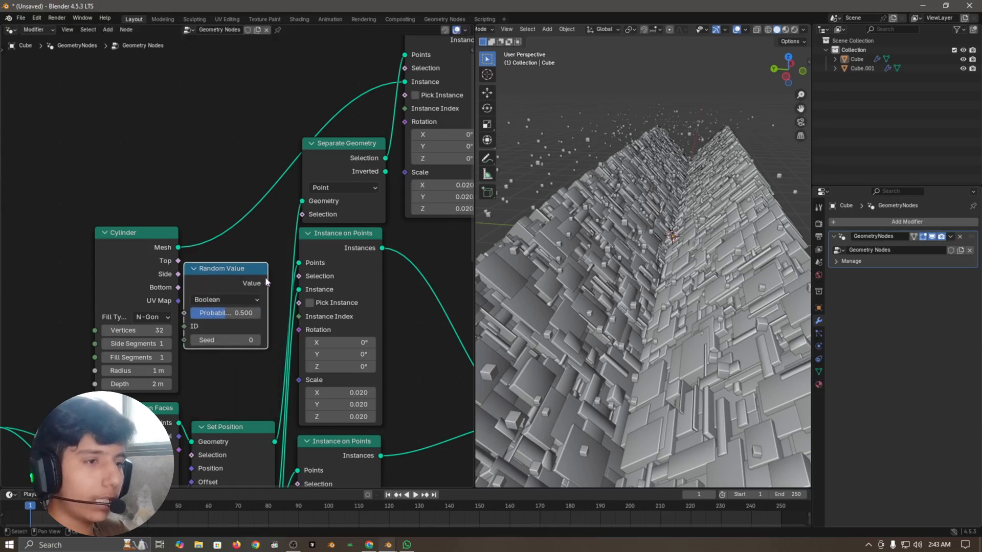
{"action": "left_click_drag", "start_coordinate": [298, 220], "coordinate": [302, 219]}
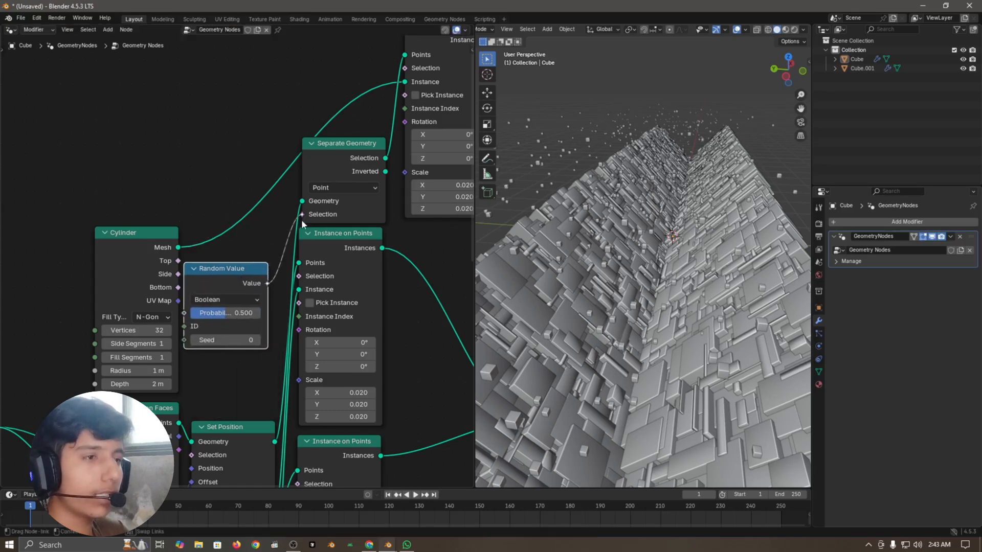
Set the Boolean Random Value node's Probability to 0.066.
{"action": "scroll", "coordinate": [242, 266], "scroll_direction": "up", "scroll_amount": 3}
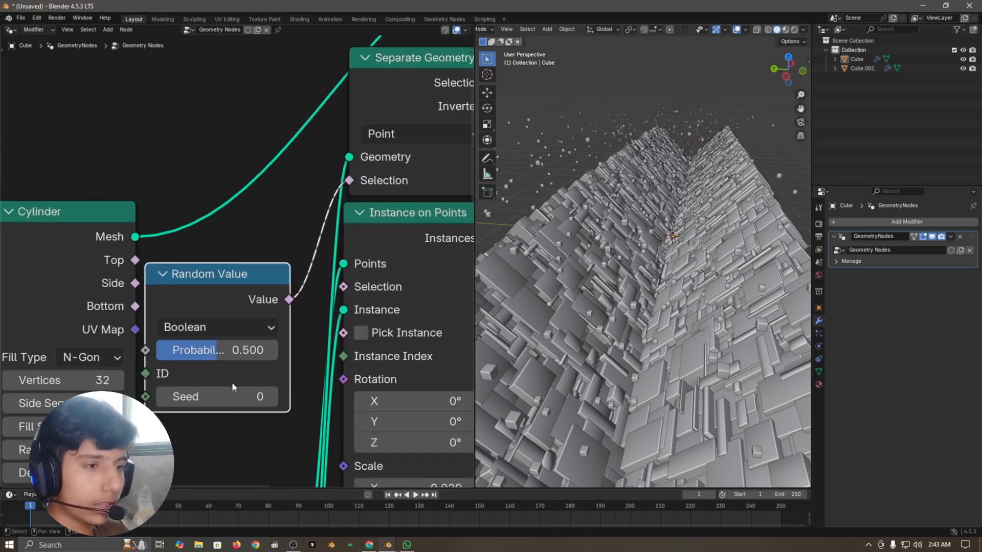
{"action": "left_click_drag", "start_coordinate": [216, 349], "coordinate": [182, 350]}
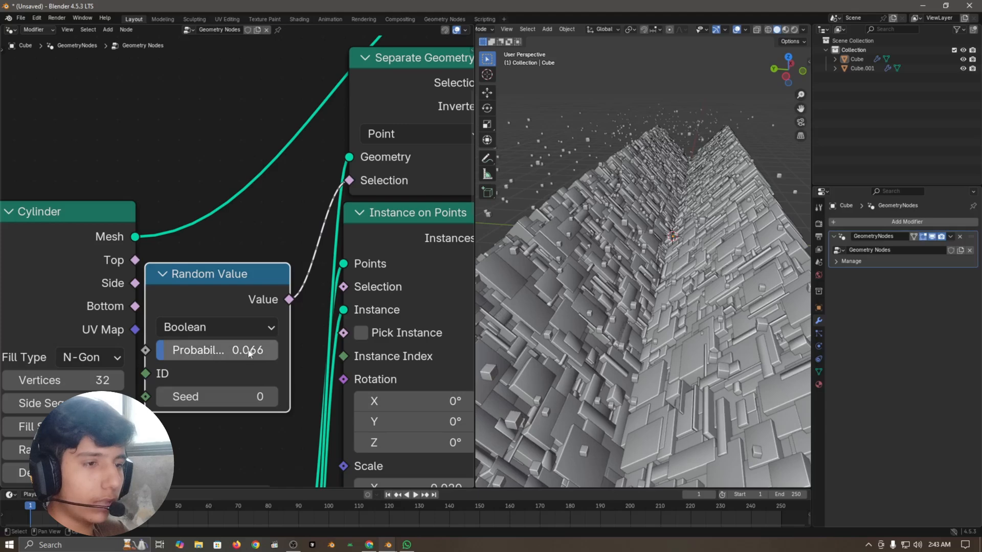
{"action": "scroll", "coordinate": [223, 323], "scroll_direction": "down", "scroll_amount": 4}
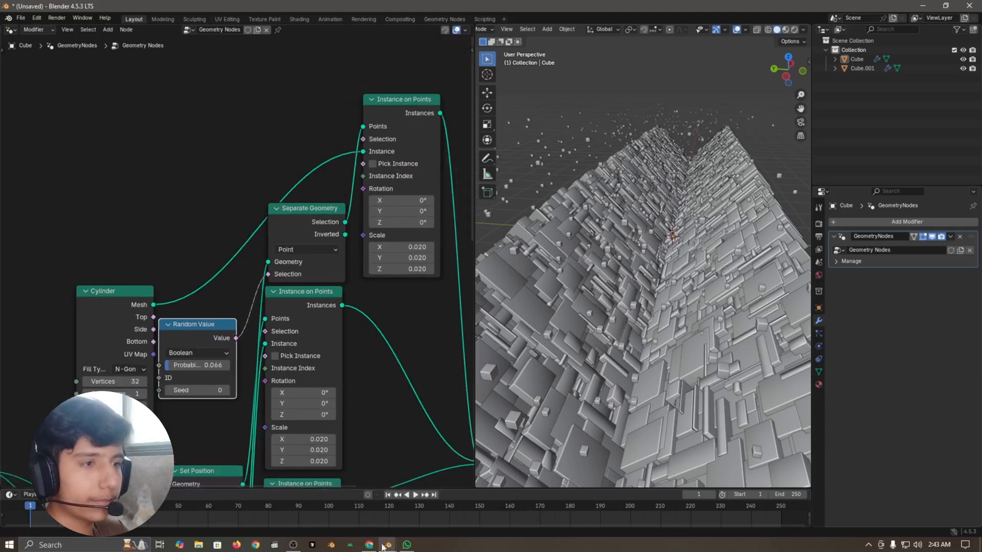
Set the Separate Geometry node's domain to Face and check the trough from other angles.
{"action": "middle_click_drag", "start_coordinate": [205, 186], "coordinate": [177, 183]}
{"action": "left_click", "coordinate": [269, 211]}
{"action": "scroll", "coordinate": [234, 223], "scroll_direction": "up", "scroll_amount": 2}
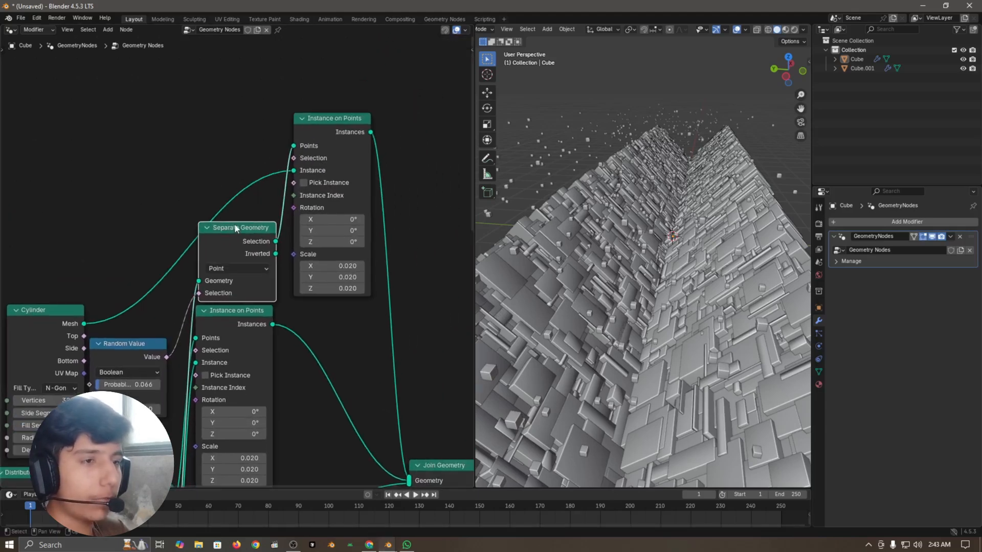
{"action": "left_click", "coordinate": [229, 270]}
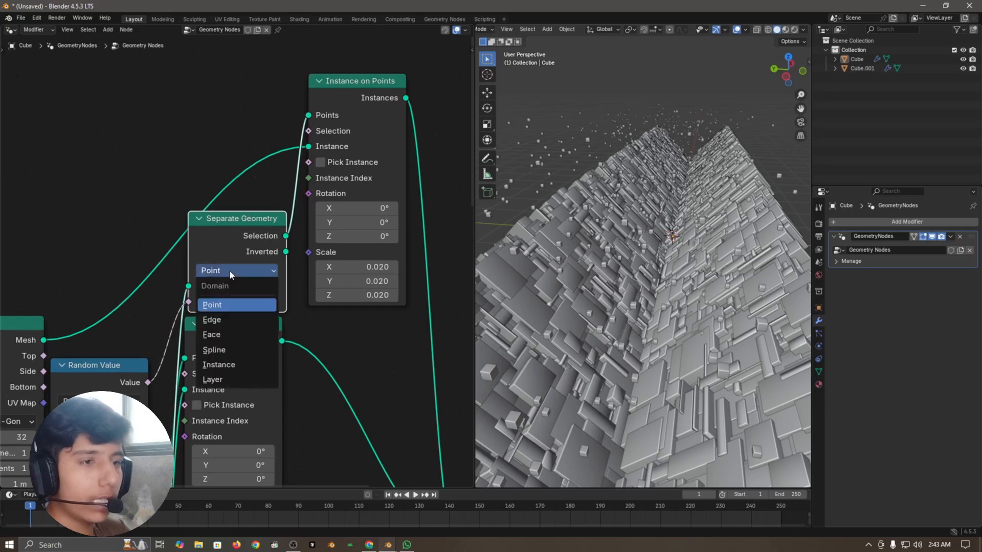
{"action": "left_click", "coordinate": [221, 336]}
{"action": "middle_click_drag", "start_coordinate": [715, 241], "coordinate": [719, 201]}
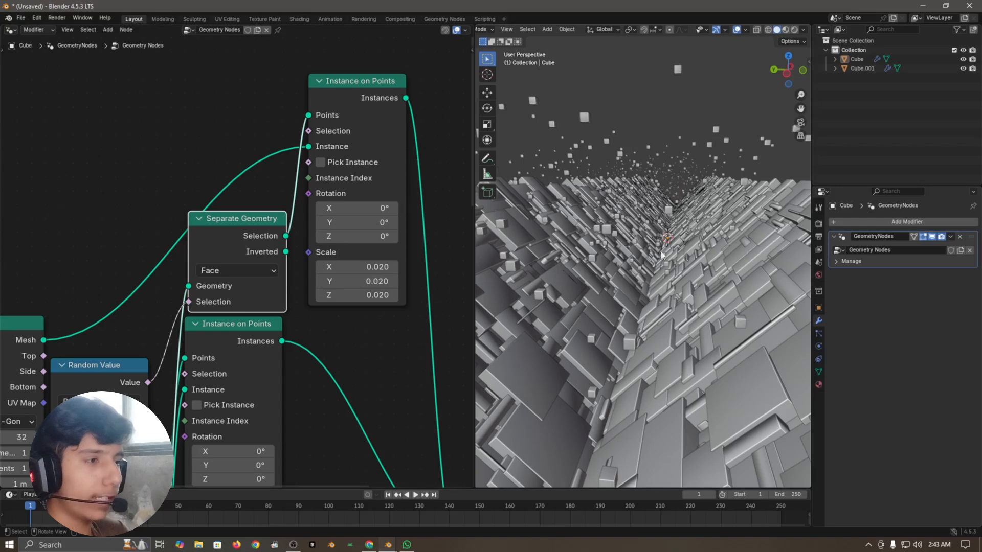
{"action": "middle_click_drag", "start_coordinate": [661, 254], "coordinate": [738, 261]}
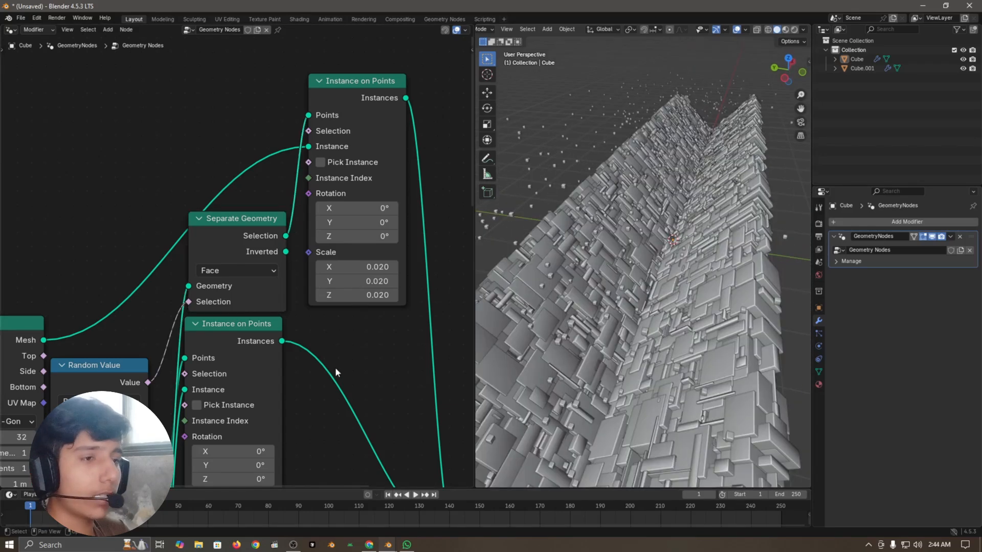
Duplicate the linked Normal and Align Rotation to Vector nodes and place the copies above the Cylinder node.
{"action": "scroll", "coordinate": [335, 367], "scroll_direction": "down", "scroll_amount": 10}
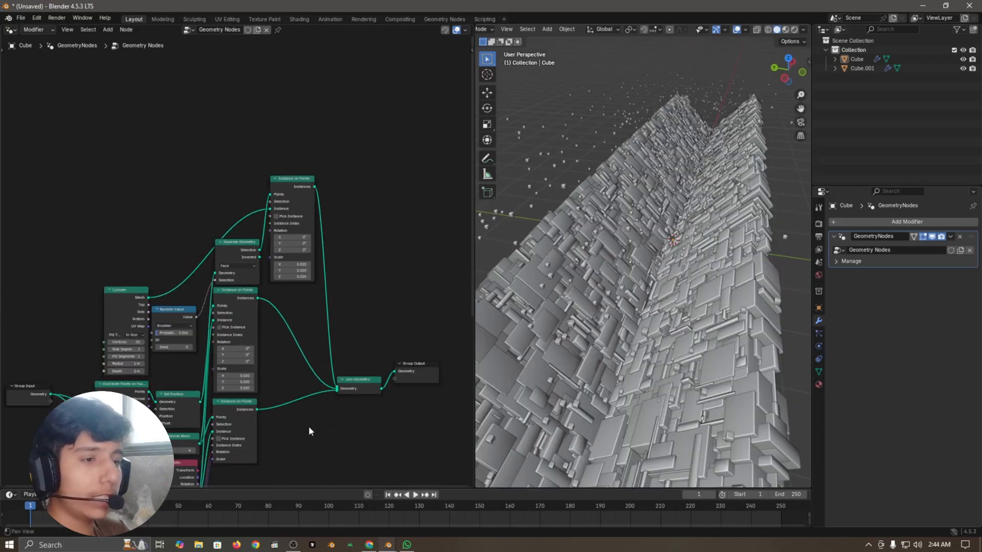
{"action": "middle_click_drag", "start_coordinate": [309, 426], "coordinate": [334, 193]}
{"action": "scroll", "coordinate": [336, 298], "scroll_direction": "up", "scroll_amount": 2}
{"action": "left_click", "coordinate": [186, 305]}
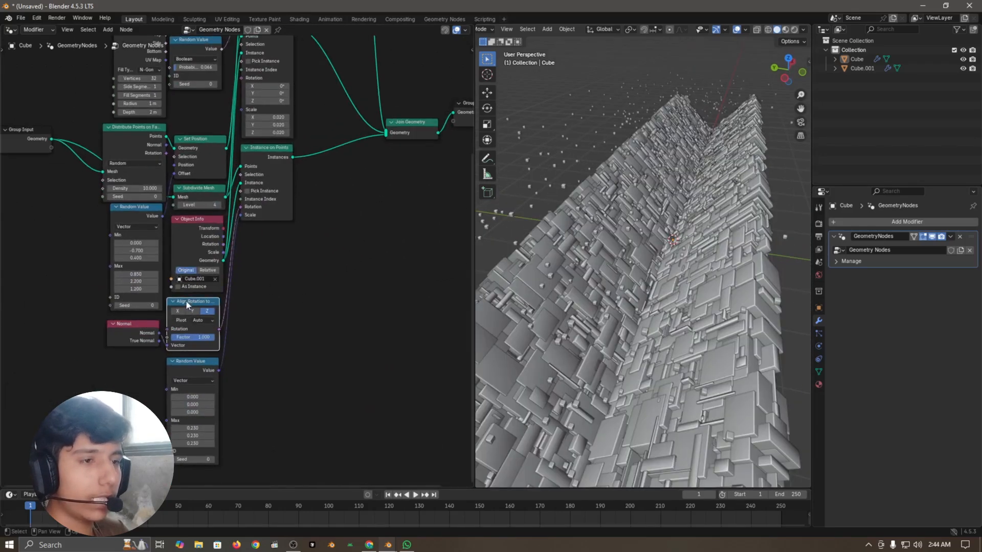
{"action": "scroll", "coordinate": [184, 303], "scroll_direction": "down", "scroll_amount": 4}
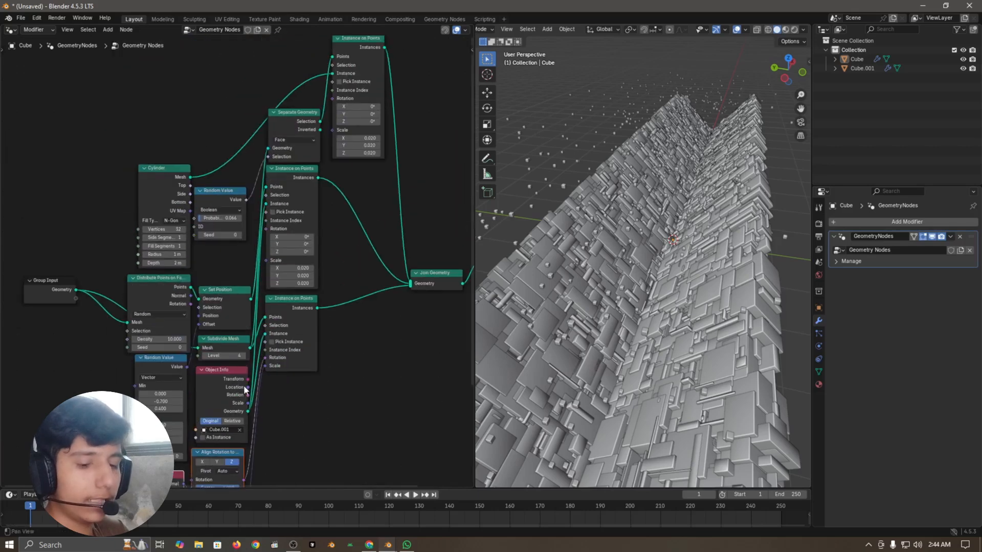
{"action": "key", "text": "shift+d"}
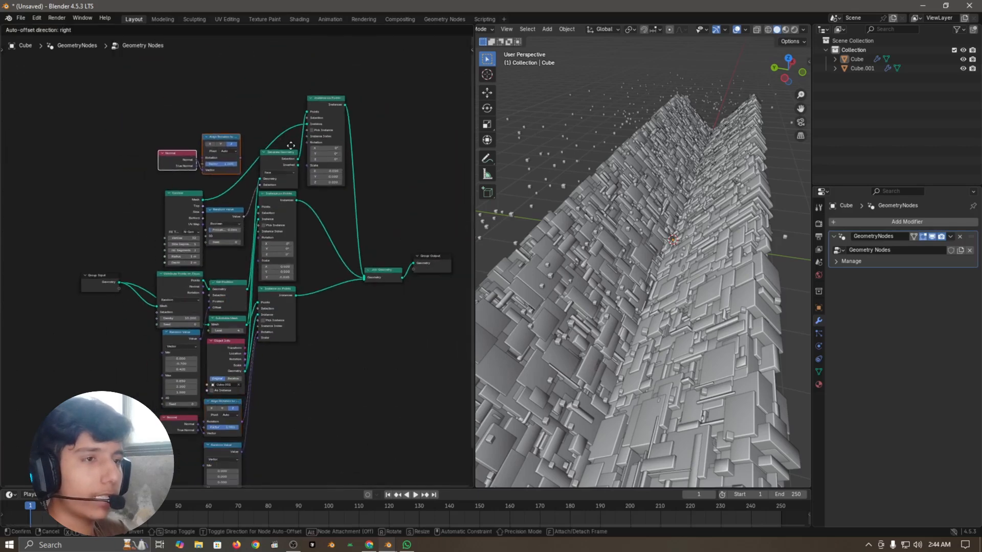
{"action": "left_click", "coordinate": [292, 151]}
Link the copied Align Rotation to Vector node's Rotation output to the Rotation input of the cylinders' Instance on Points node.
{"action": "middle_click_drag", "start_coordinate": [672, 305], "coordinate": [620, 260]}
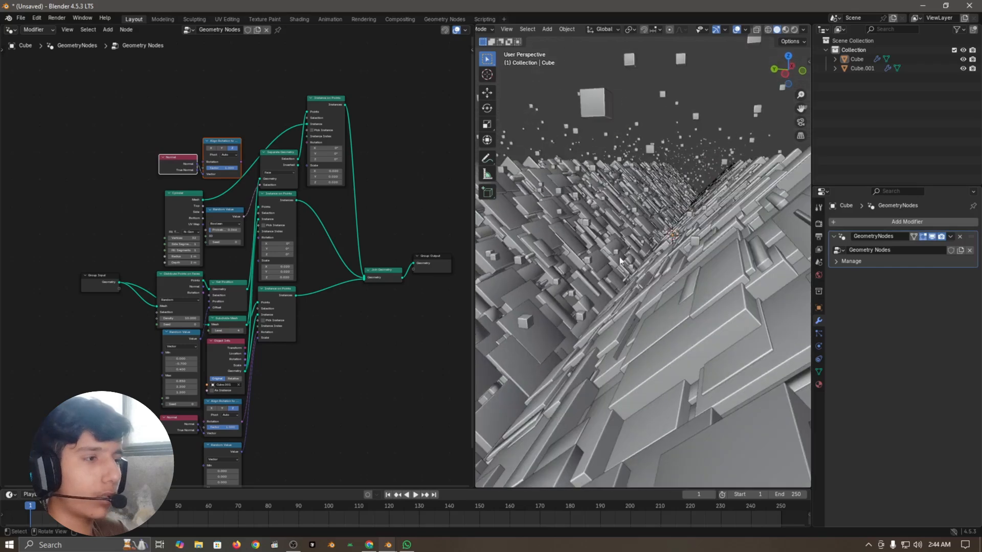
{"action": "middle_click_drag", "start_coordinate": [659, 217], "coordinate": [648, 240]}
{"action": "middle_click_drag", "start_coordinate": [378, 144], "coordinate": [361, 295]}
{"action": "left_click", "coordinate": [361, 294]}
{"action": "scroll", "coordinate": [383, 255], "scroll_direction": "up", "scroll_amount": 8}
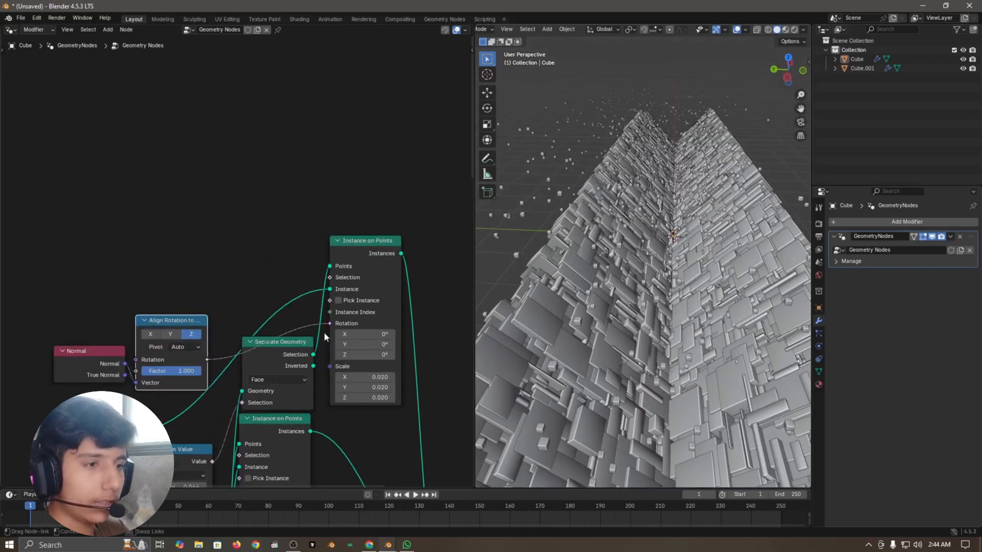
{"action": "left_click_drag", "start_coordinate": [323, 333], "coordinate": [327, 326]}
Set the scale of the cylinders' Instance on Points node to 0.001 in X and Y and -0.24 in Z.
{"action": "middle_click_drag", "start_coordinate": [397, 441], "coordinate": [311, 336]}
{"action": "scroll", "coordinate": [363, 342], "scroll_direction": "up", "scroll_amount": 5}
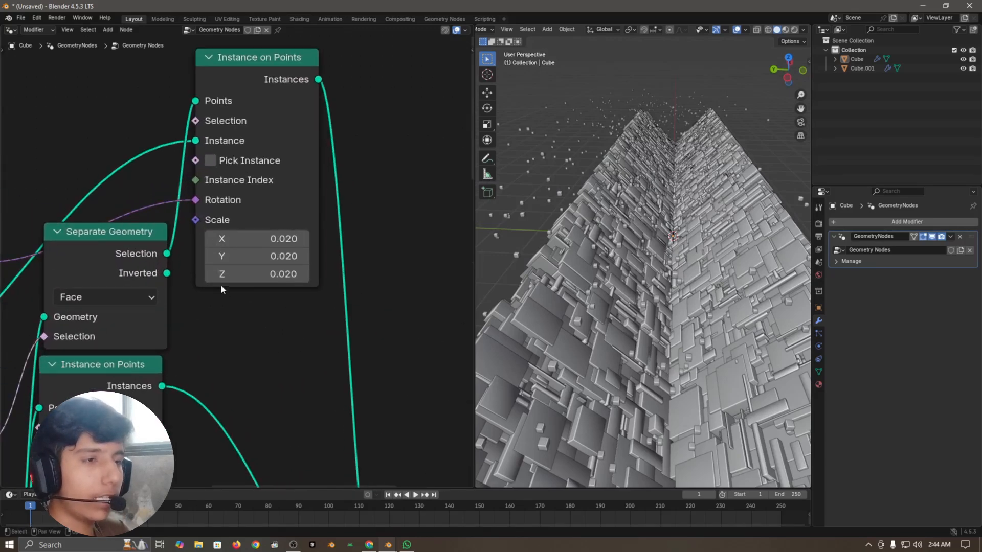
{"action": "scroll", "coordinate": [306, 312], "scroll_direction": "up", "scroll_amount": 1}
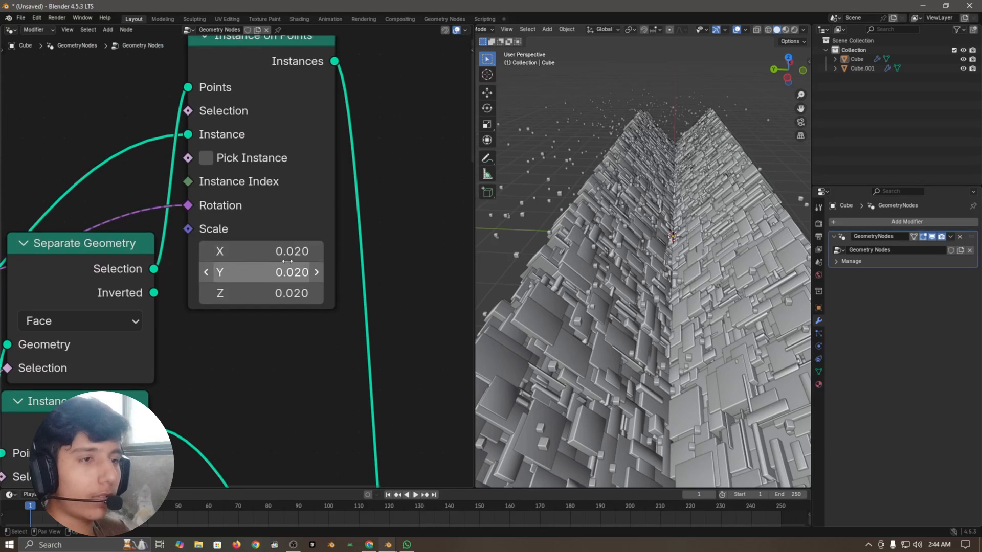
{"action": "mouse_move", "coordinate": [269, 259]}
{"action": "left_mouse_down"}
{"action": "mouse_move", "coordinate": [269, 292]}
{"action": "mouse_move", "coordinate": [268, 272]}
{"action": "left_mouse_up"}
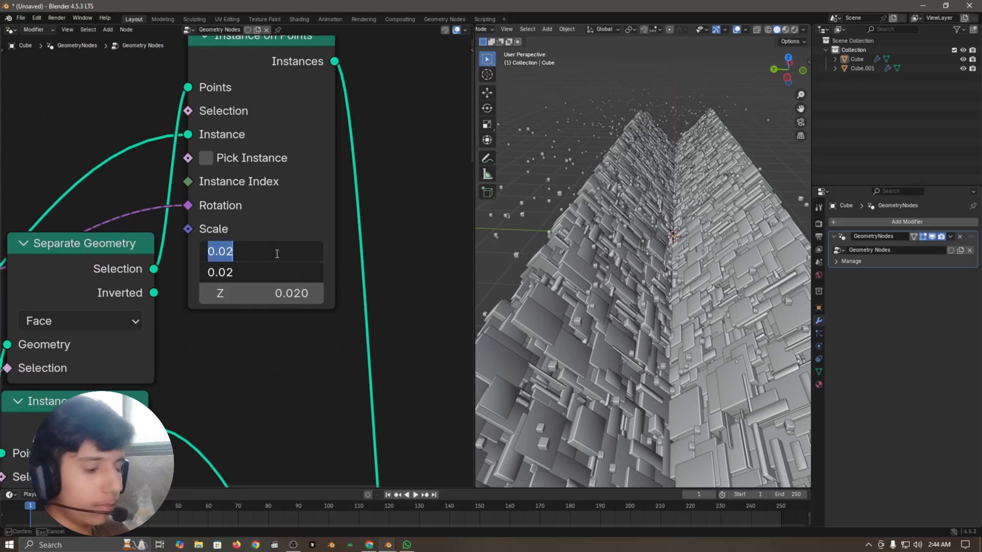
{"action": "type", "text": "0.001"}
{"action": "key", "text": "Return"}
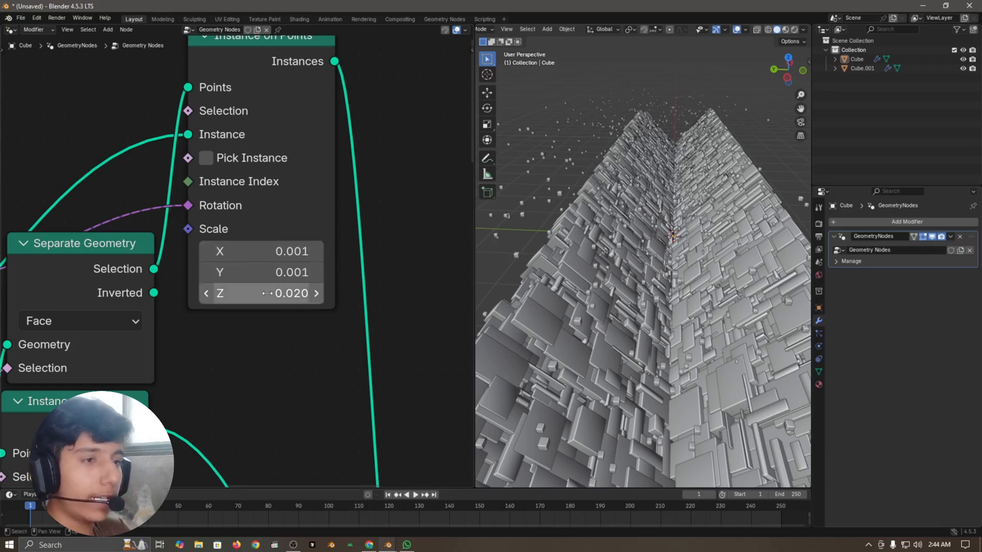
{"action": "left_click", "coordinate": [283, 298]}
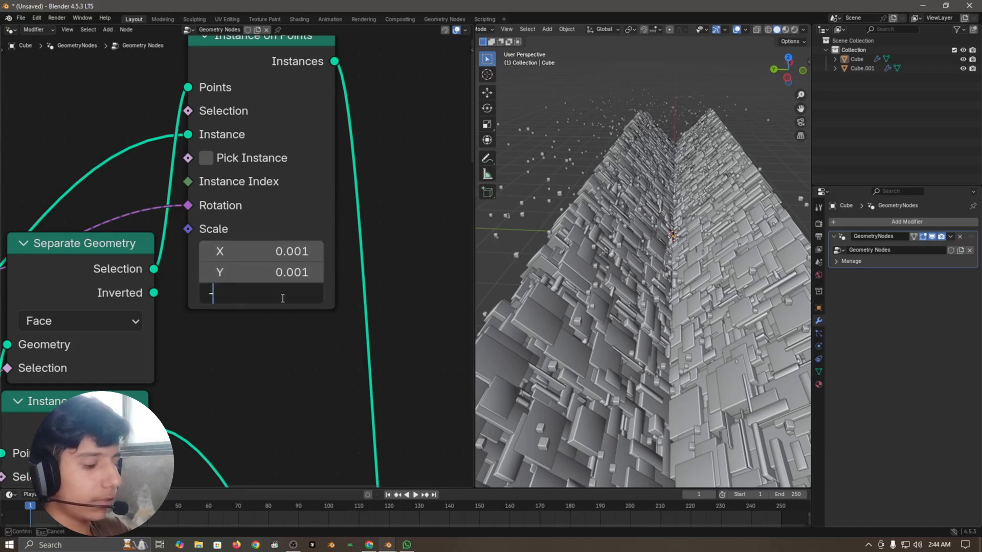
{"action": "type", "text": "-0.24"}
{"action": "key", "text": "Return"}
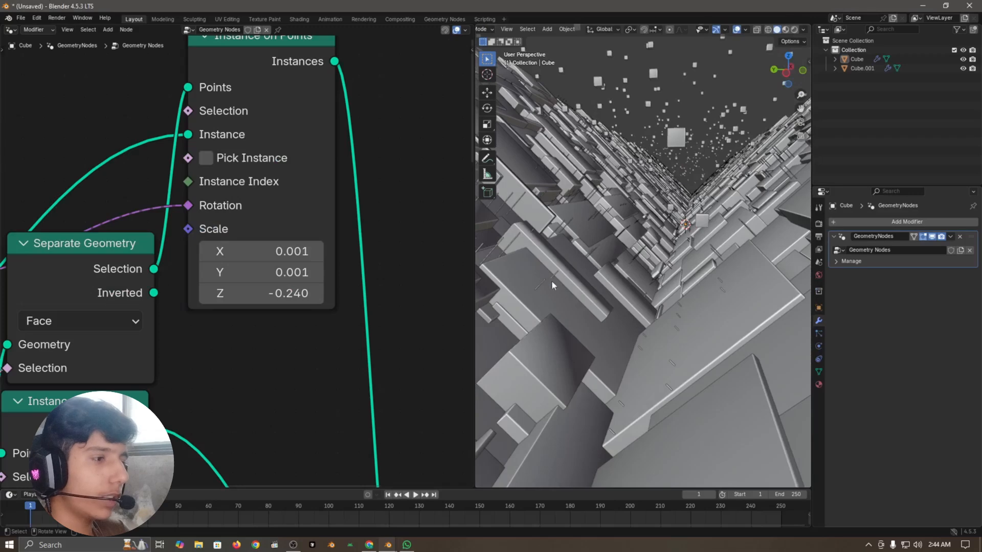
Adjust the cylinder instances' scale to -0.290 in Z and 0.003 in X and Y.
{"action": "scroll", "coordinate": [665, 307], "scroll_direction": "down", "scroll_amount": 5}
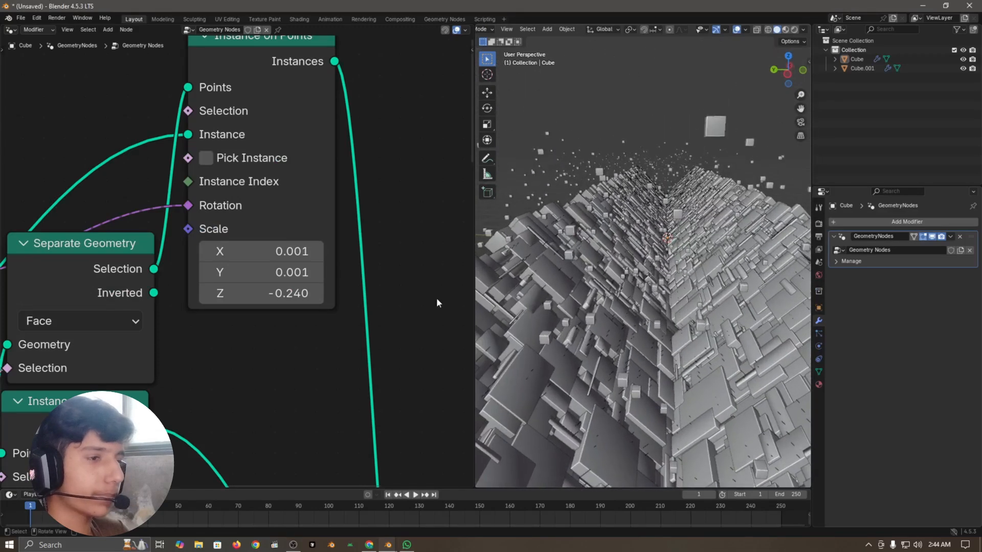
{"action": "middle_click_drag", "start_coordinate": [685, 348], "coordinate": [636, 306]}
{"action": "mouse_move", "coordinate": [261, 293]}
{"action": "left_mouse_down"}
{"action": "mouse_move", "coordinate": [276, 293]}
{"action": "mouse_move", "coordinate": [248, 293]}
{"action": "mouse_move", "coordinate": [269, 293]}
{"action": "left_mouse_up"}
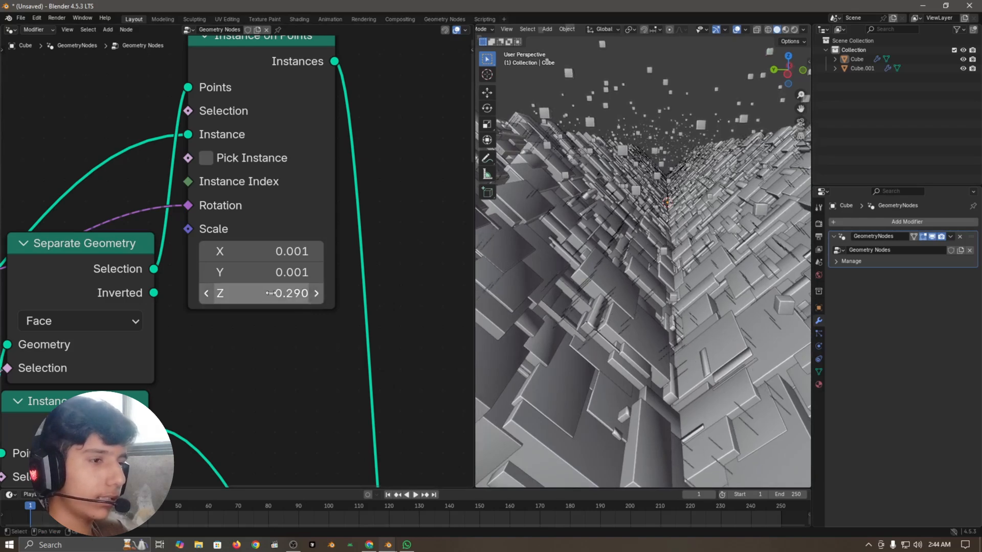
{"action": "left_click_drag", "start_coordinate": [270, 251], "coordinate": [281, 272]}
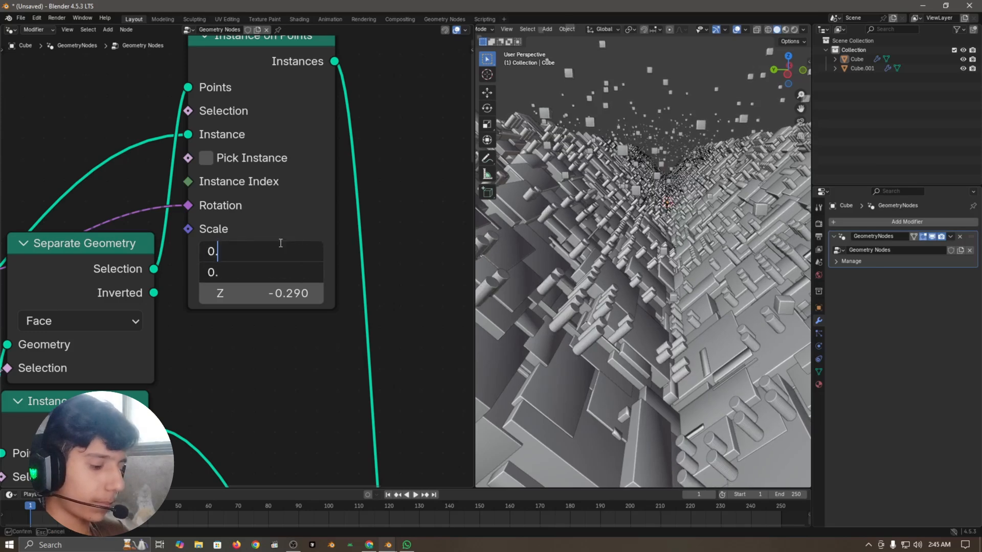
{"action": "type", "text": "0.003"}
{"action": "key", "text": "Return"}
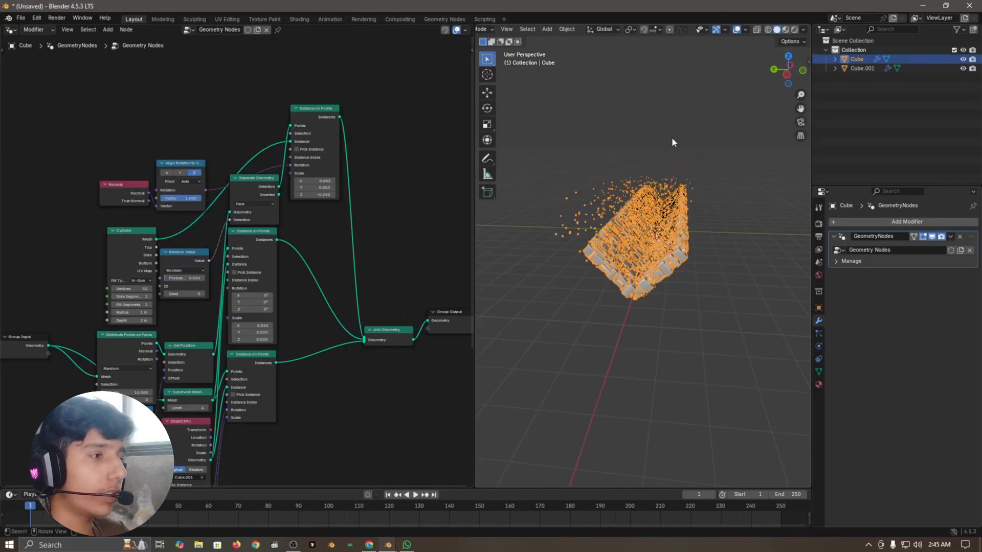
Insert a Set Material node between the cylinders' Instance on Points node and Join Geometry.
{"action": "left_click", "coordinate": [592, 225]}
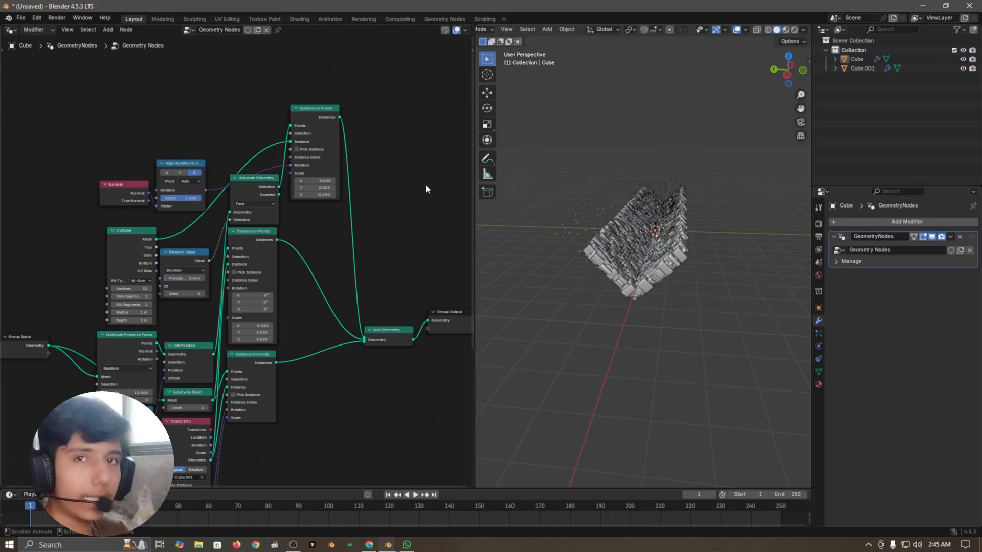
{"action": "scroll", "coordinate": [421, 184], "scroll_direction": "up", "scroll_amount": 2}
{"action": "key", "text": "shift+a"}
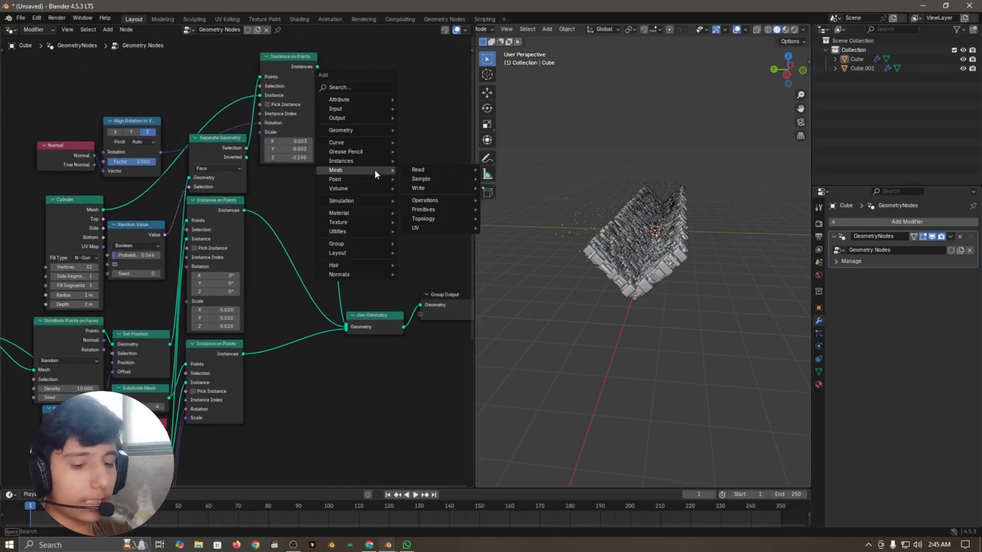
{"action": "type", "text": "set m"}
{"action": "key", "text": "Return"}
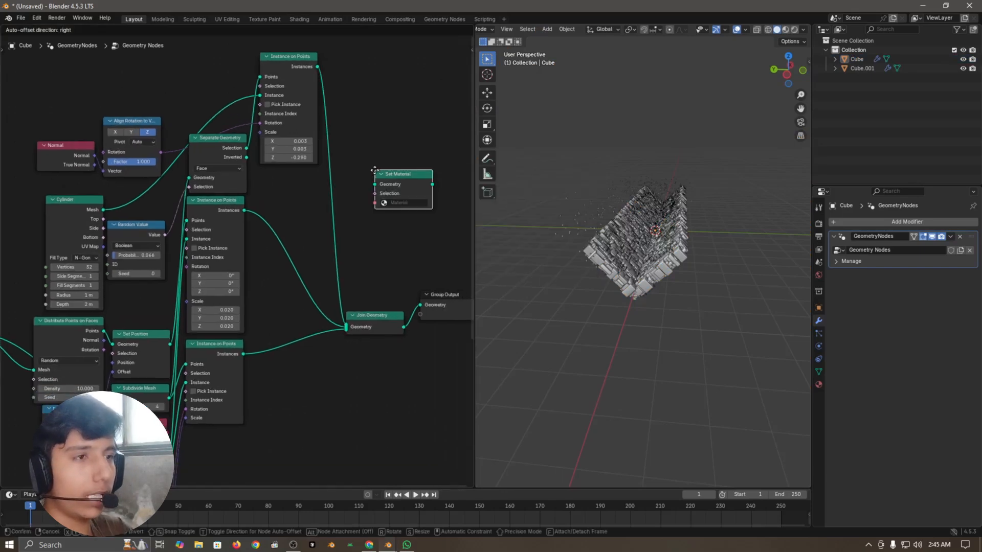
{"action": "left_click", "coordinate": [363, 209]}
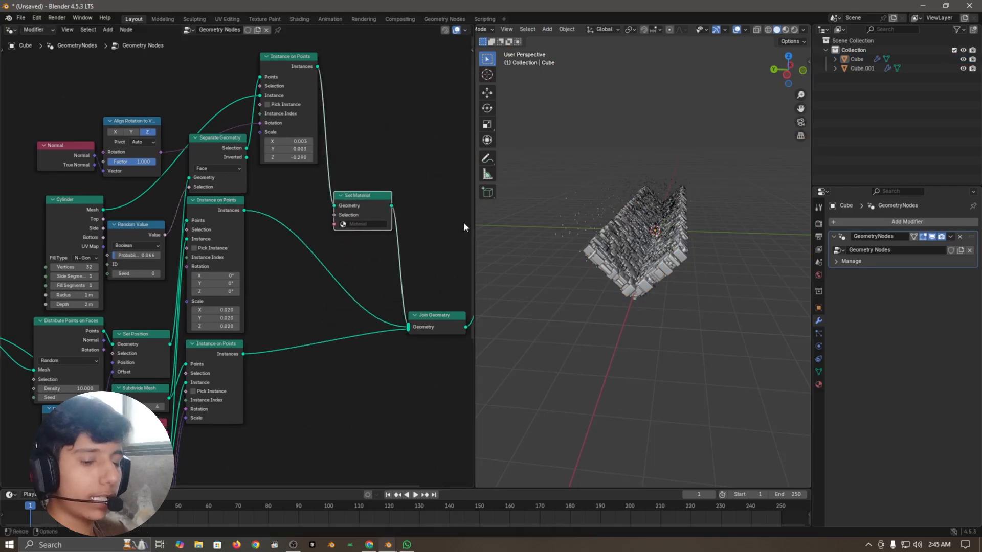
Duplicate the Set Material node twice and insert the copies between the other two Instance on Points nodes and Join Geometry.
{"action": "key", "text": "g"}
{"action": "left_click", "coordinate": [412, 224]}
{"action": "key", "text": "shift+d"}
{"action": "left_click", "coordinate": [350, 234]}
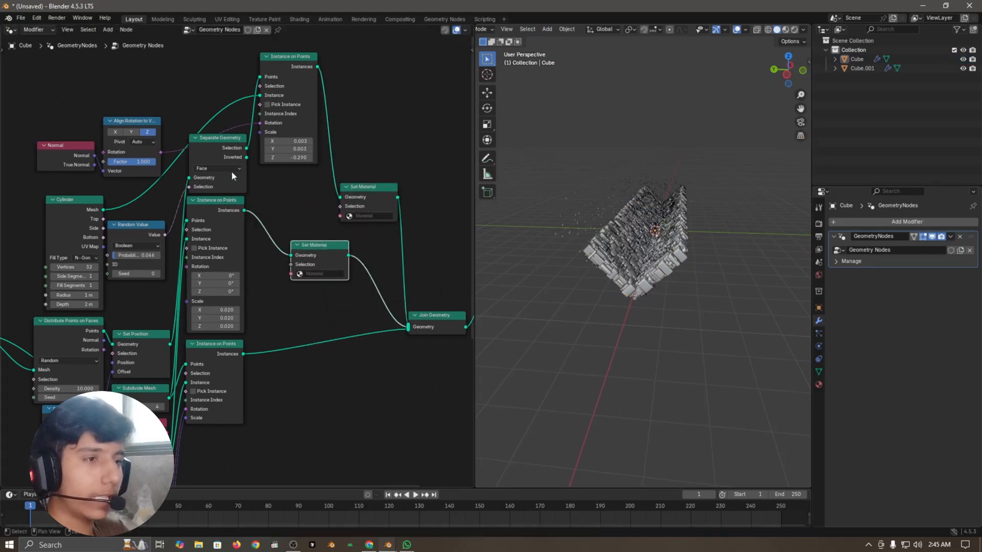
{"action": "key", "text": "shift+d"}
{"action": "left_click_drag", "start_coordinate": [376, 291], "coordinate": [368, 344]}
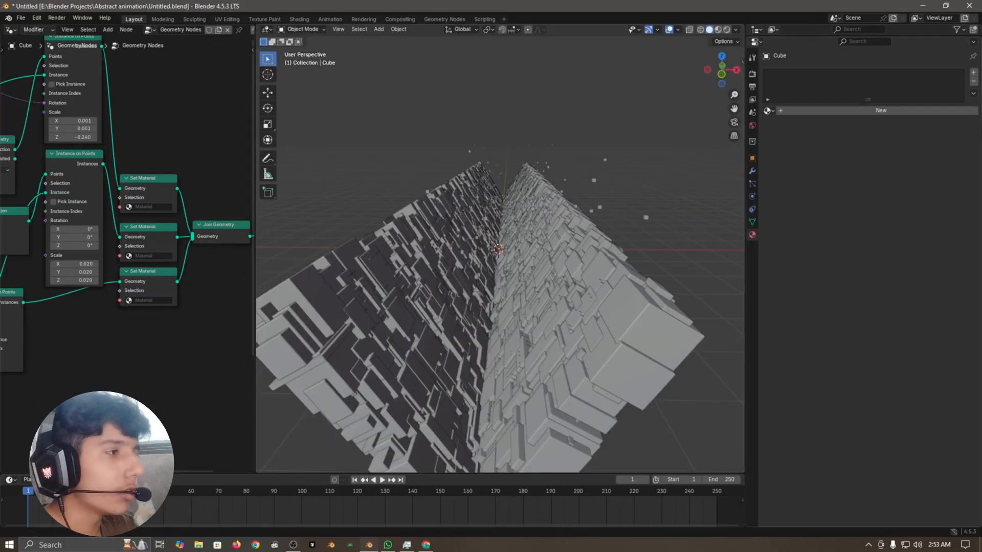
Add two material slots to the Cube object and create a new material in each slot.
{"action": "left_click", "coordinate": [973, 72]}
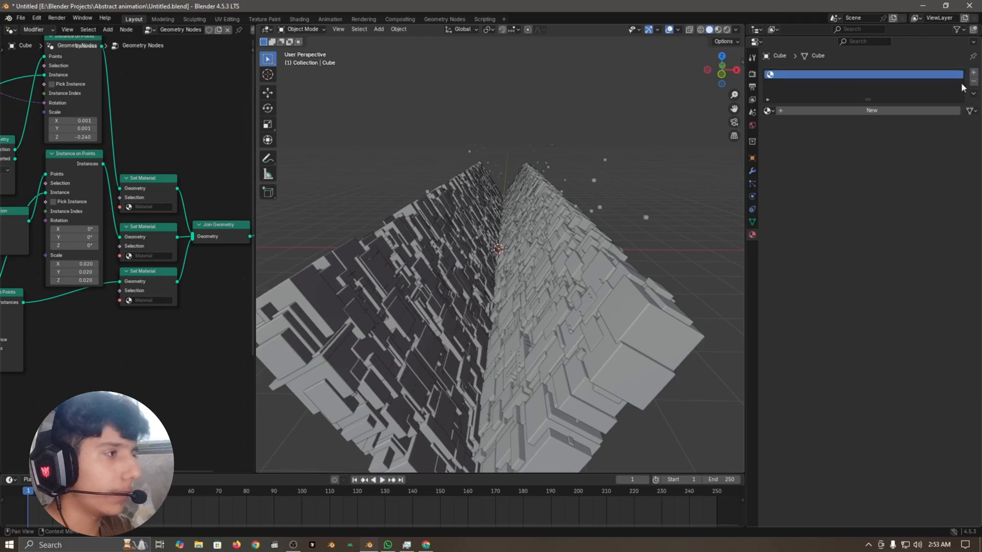
{"action": "left_click", "coordinate": [973, 72]}
{"action": "left_click", "coordinate": [848, 125]}
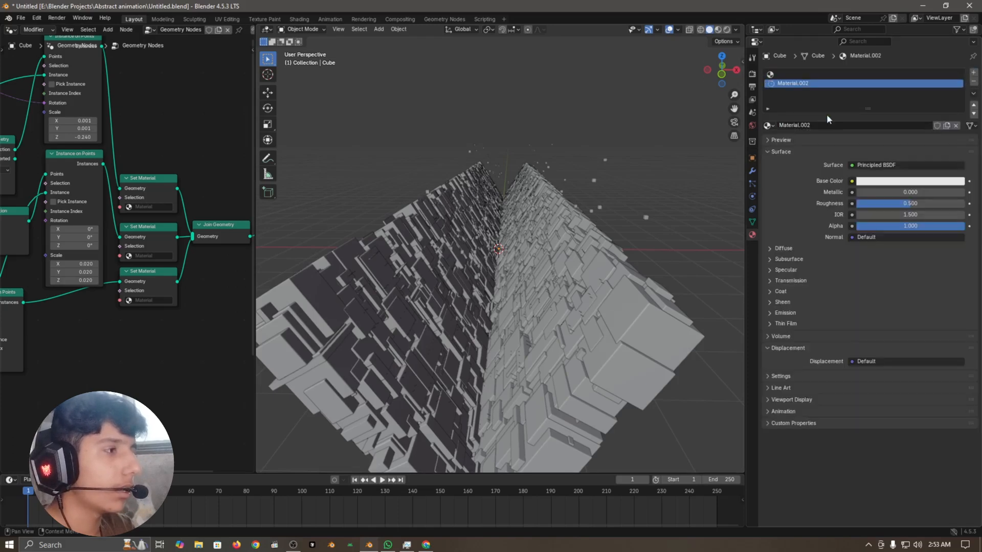
{"action": "left_click", "coordinate": [786, 75]}
{"action": "left_click", "coordinate": [863, 126]}
Rename the first slot's material as vor and the second slot's material as glow.
{"action": "left_click", "coordinate": [855, 125]}
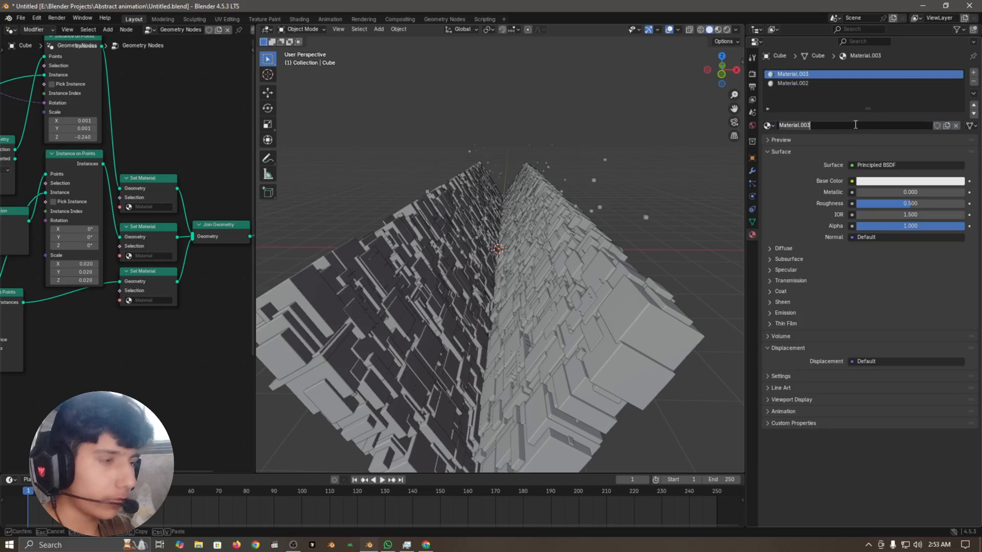
{"action": "type", "text": "vor"}
{"action": "key", "text": "Return"}
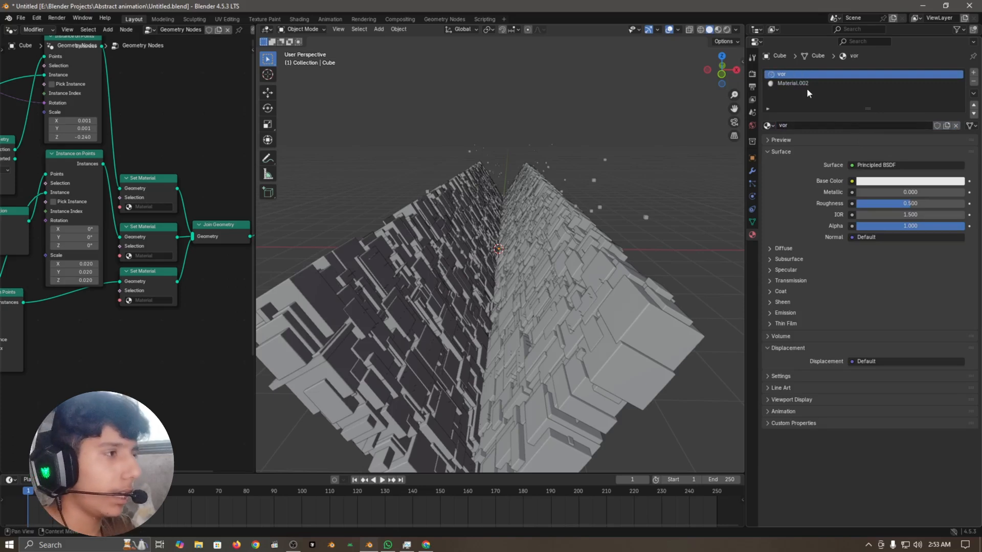
{"action": "left_click", "coordinate": [807, 83]}
{"action": "left_click", "coordinate": [867, 127]}
{"action": "type", "text": "glow"}
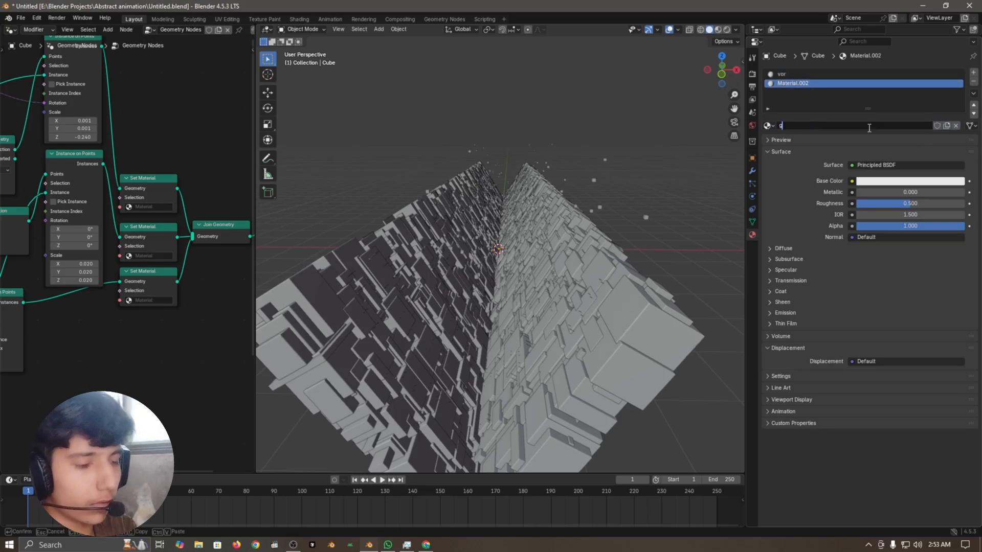
{"action": "key", "text": "Return"}
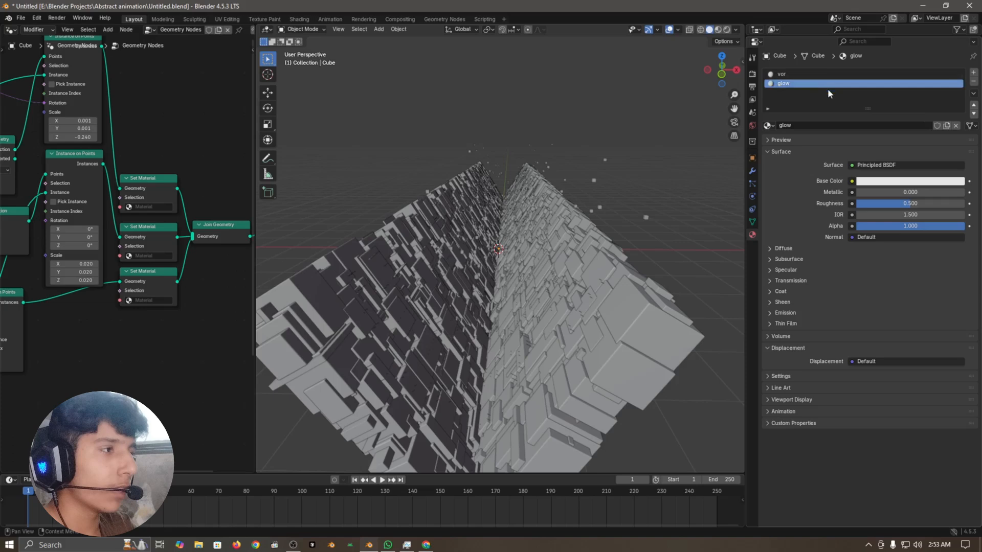
Switch the glow material's surface to Emission with a cyan color and a strength of 20.
{"action": "left_click", "coordinate": [851, 165]}
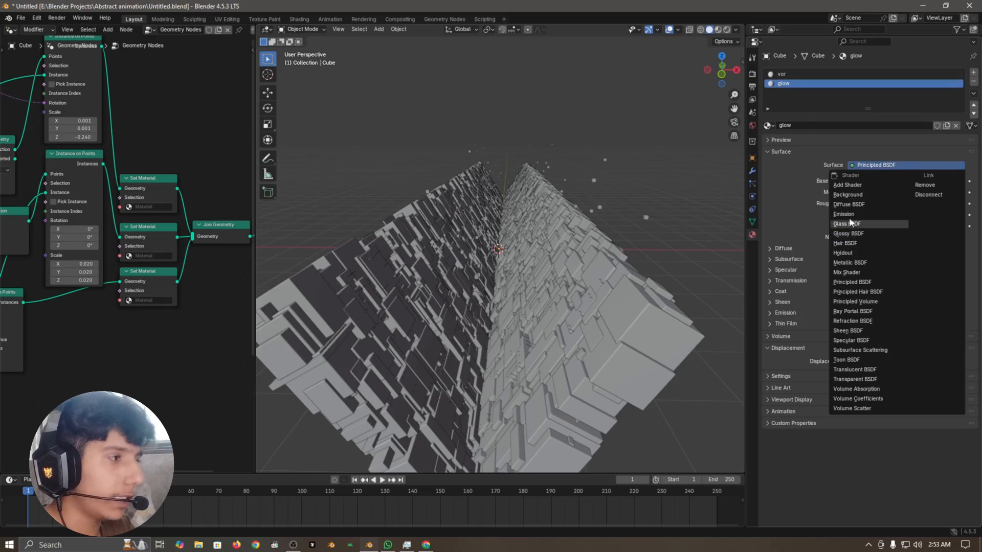
{"action": "left_click", "coordinate": [844, 214]}
{"action": "left_click", "coordinate": [887, 181]}
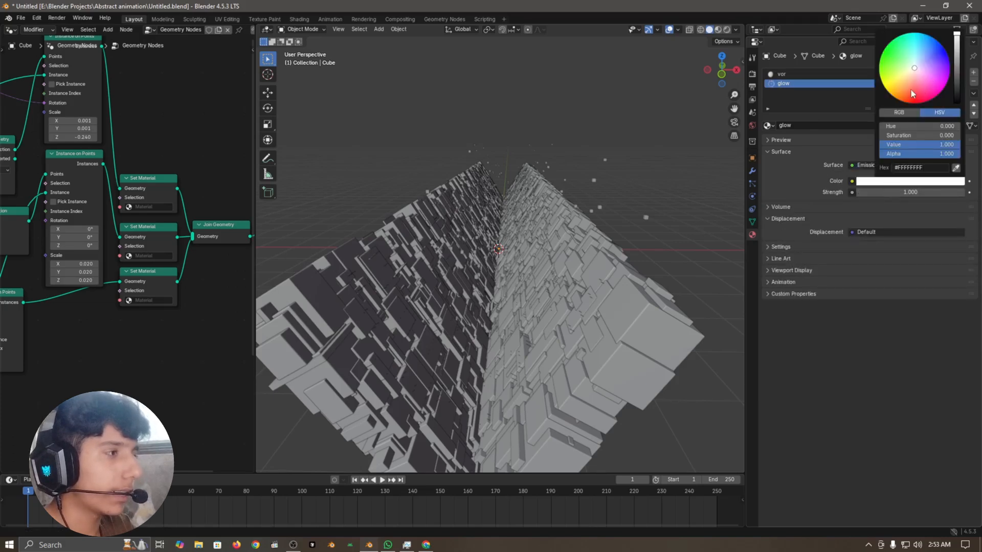
{"action": "mouse_move", "coordinate": [912, 93]}
{"action": "left_mouse_down"}
{"action": "mouse_move", "coordinate": [918, 103]}
{"action": "mouse_move", "coordinate": [938, 87]}
{"action": "mouse_move", "coordinate": [914, 44]}
{"action": "mouse_move", "coordinate": [885, 48]}
{"action": "mouse_move", "coordinate": [895, 96]}
{"action": "mouse_move", "coordinate": [934, 97]}
{"action": "mouse_move", "coordinate": [950, 61]}
{"action": "mouse_move", "coordinate": [932, 98]}
{"action": "mouse_move", "coordinate": [946, 51]}
{"action": "mouse_move", "coordinate": [917, 34]}
{"action": "left_mouse_up"}
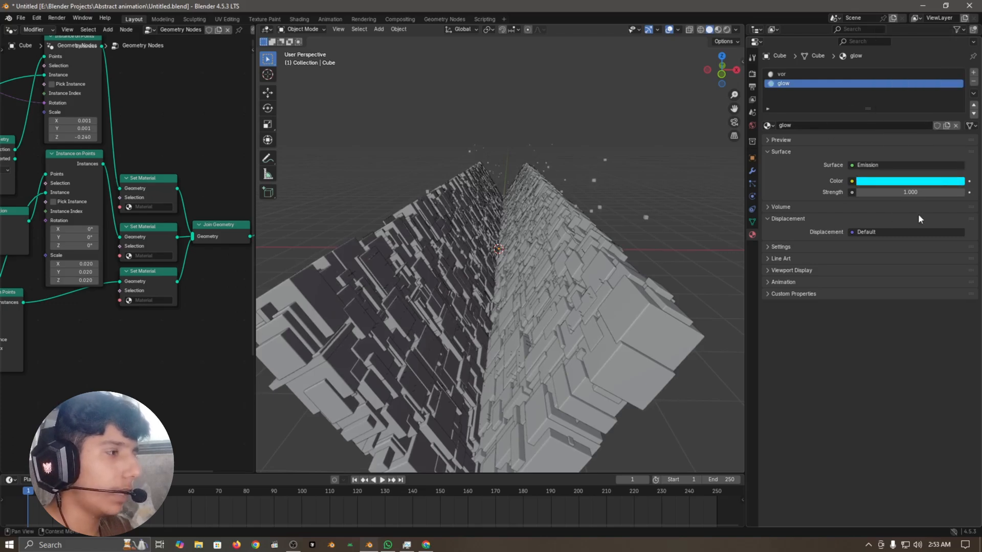
{"action": "left_click", "coordinate": [923, 193]}
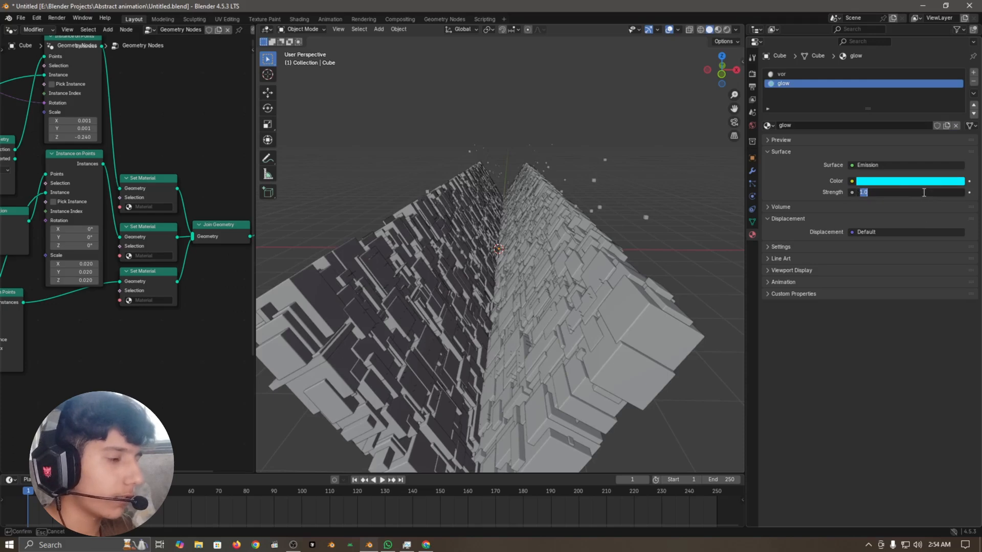
{"action": "type", "text": "20"}
{"action": "key", "text": "Return"}
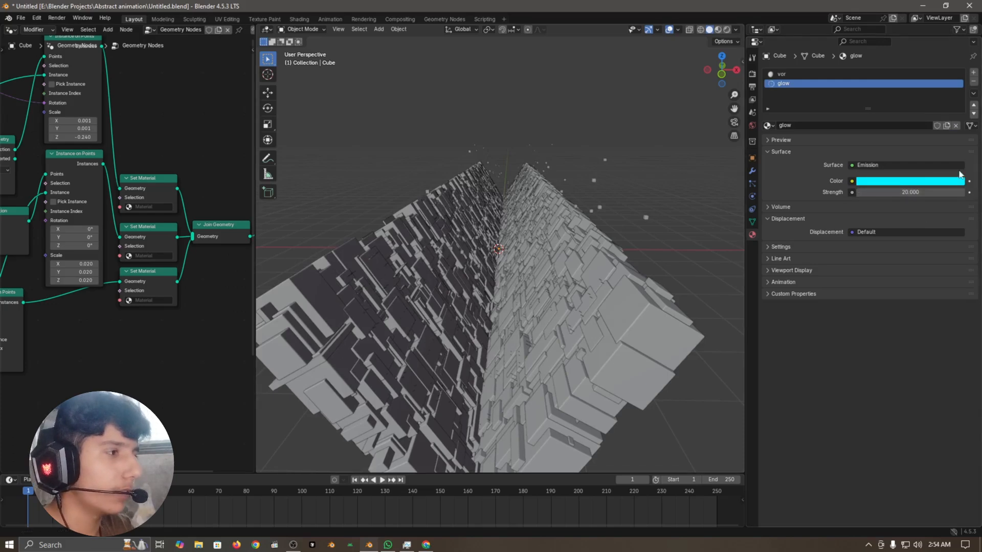
Set the vor material's Metallic to 1 and darken its Base Color to black.
{"action": "left_click", "coordinate": [781, 76]}
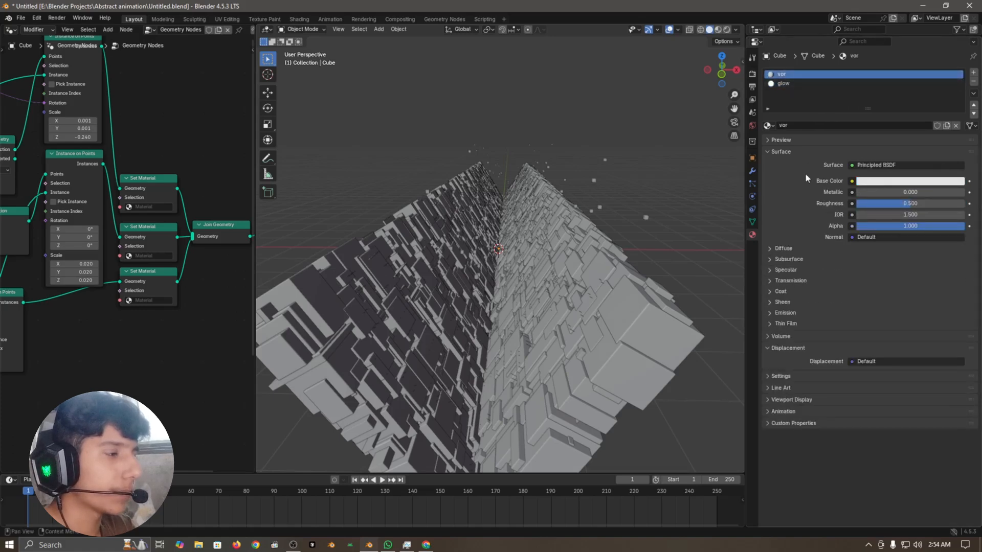
{"action": "left_click", "coordinate": [792, 84]}
{"action": "left_click", "coordinate": [799, 75]}
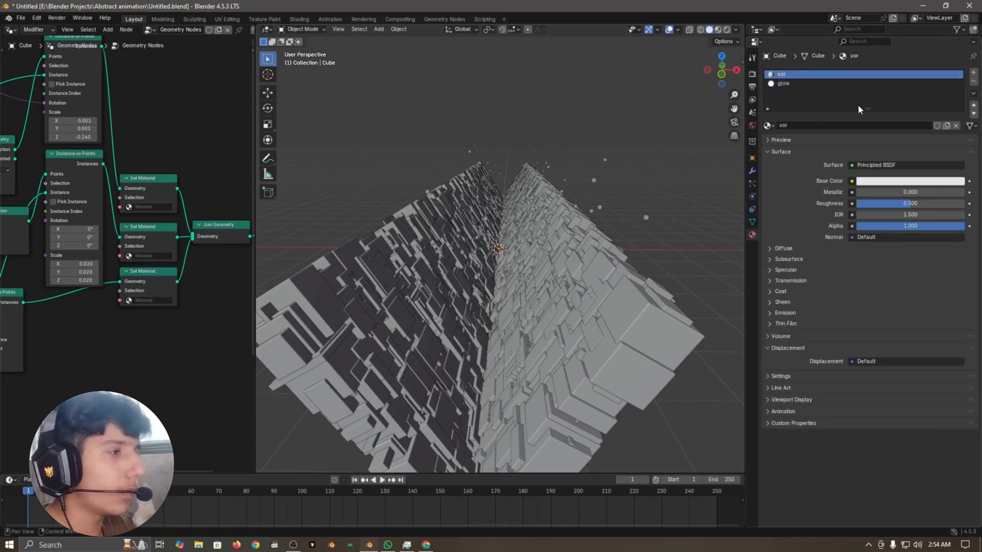
{"action": "left_click", "coordinate": [902, 194]}
{"action": "type", "text": "1"}
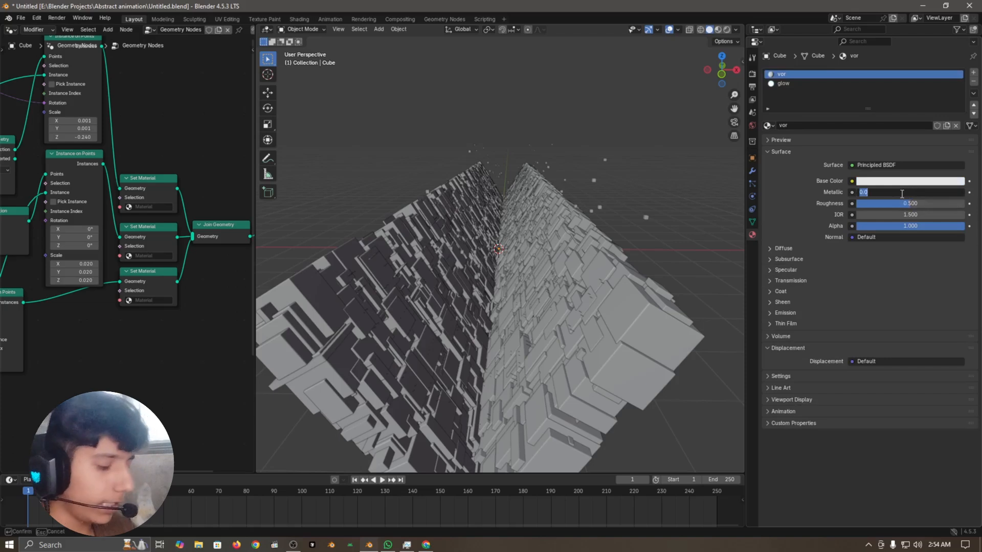
{"action": "key", "text": "Return"}
{"action": "left_click", "coordinate": [906, 180]}
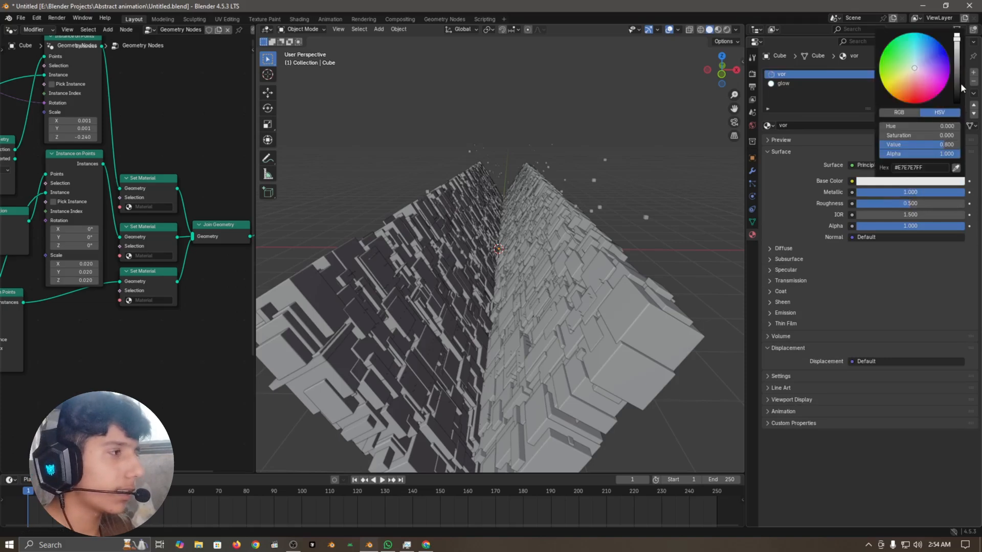
{"action": "left_click_drag", "start_coordinate": [957, 77], "coordinate": [956, 90]}
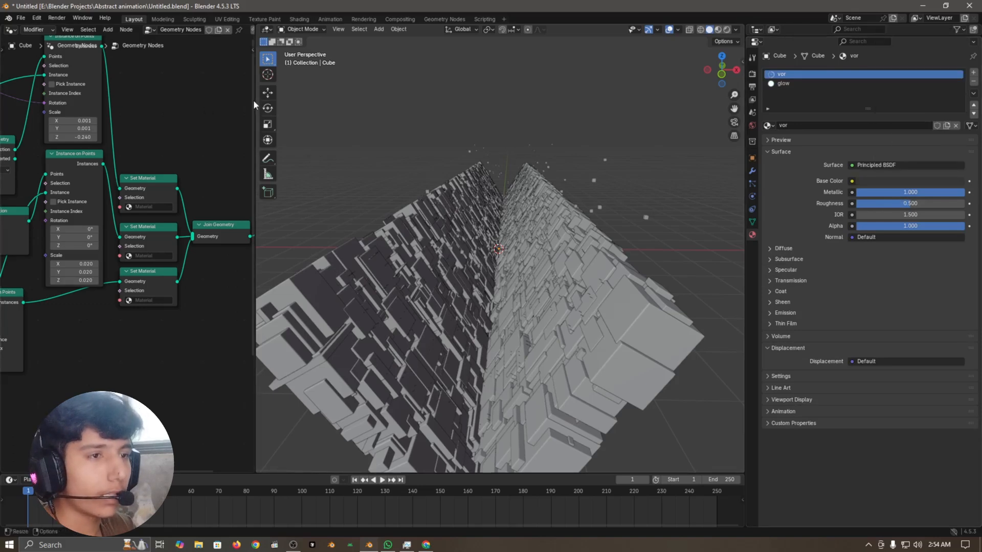
Widen the node editor and assign the glow material to the Set Material node fed by the thin cylinders' Instance on Points.
{"action": "scroll", "coordinate": [122, 87], "scroll_direction": "up", "scroll_amount": 2}
{"action": "scroll", "coordinate": [101, 87], "scroll_direction": "down", "scroll_amount": 3}
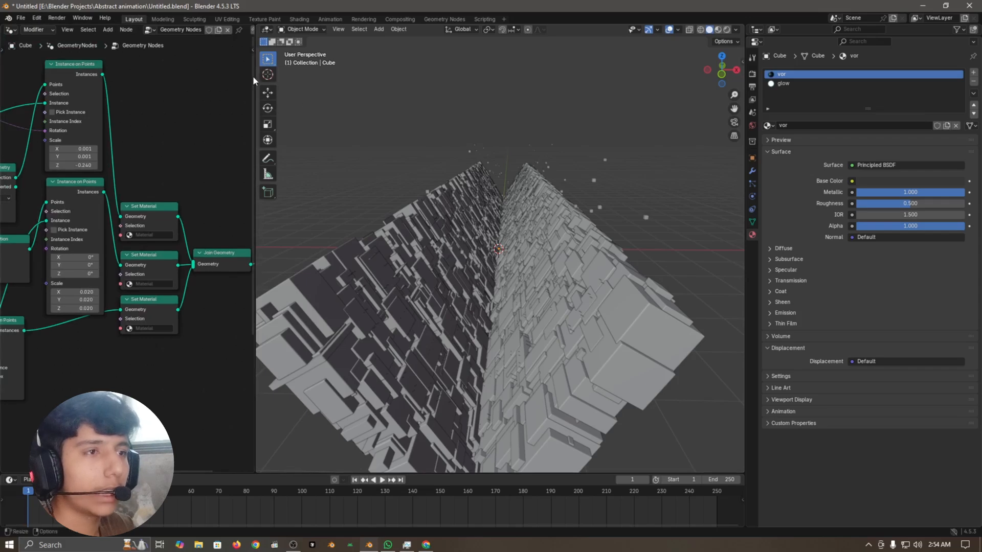
{"action": "left_click_drag", "start_coordinate": [253, 75], "coordinate": [592, 102]}
{"action": "scroll", "coordinate": [376, 163], "scroll_direction": "up", "scroll_amount": 3}
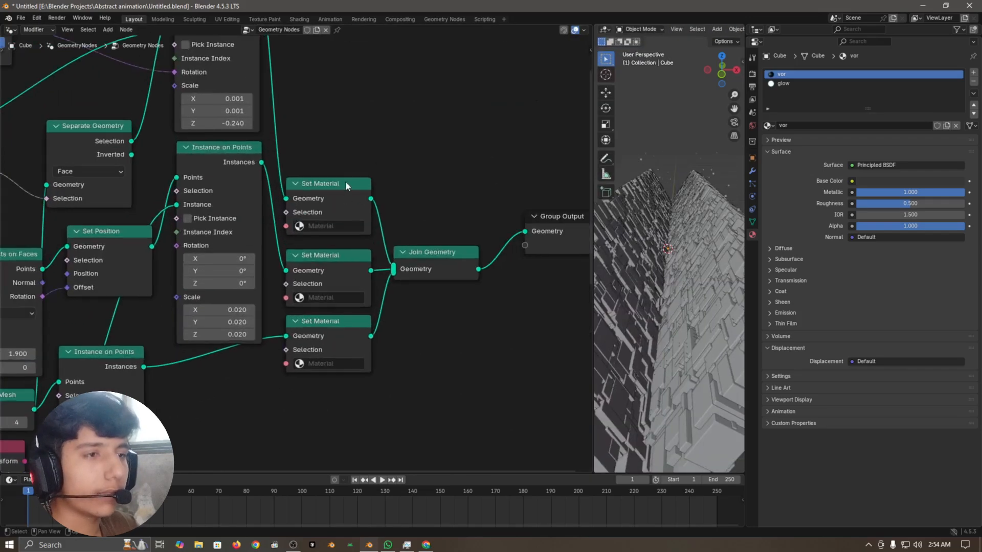
{"action": "left_click", "coordinate": [345, 184]}
{"action": "scroll", "coordinate": [327, 138], "scroll_direction": "down", "scroll_amount": 6}
{"action": "middle_click_drag", "start_coordinate": [318, 112], "coordinate": [379, 172]}
{"action": "left_click_drag", "start_coordinate": [1, 99], "coordinate": [394, 250]}
{"action": "scroll", "coordinate": [431, 241], "scroll_direction": "up", "scroll_amount": 2}
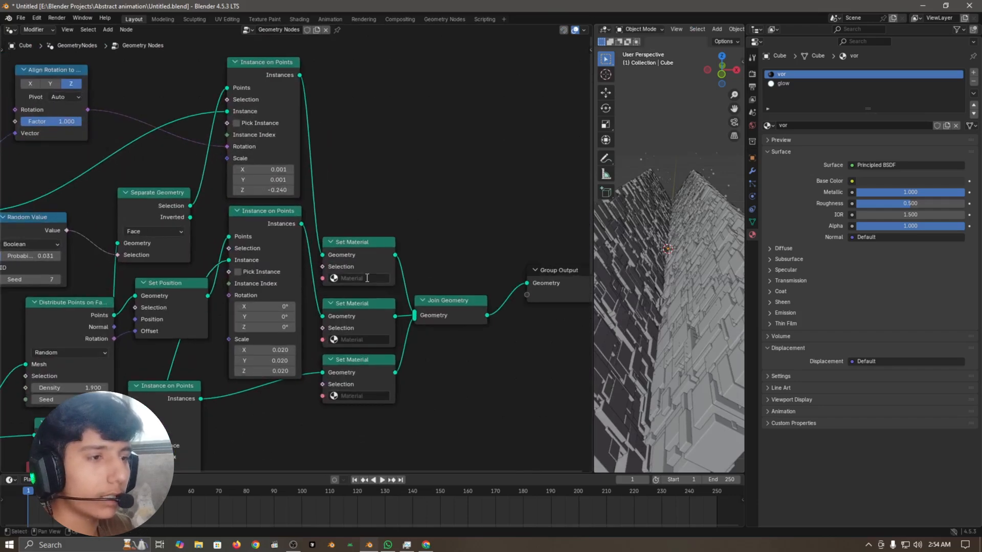
{"action": "left_click", "coordinate": [366, 278]}
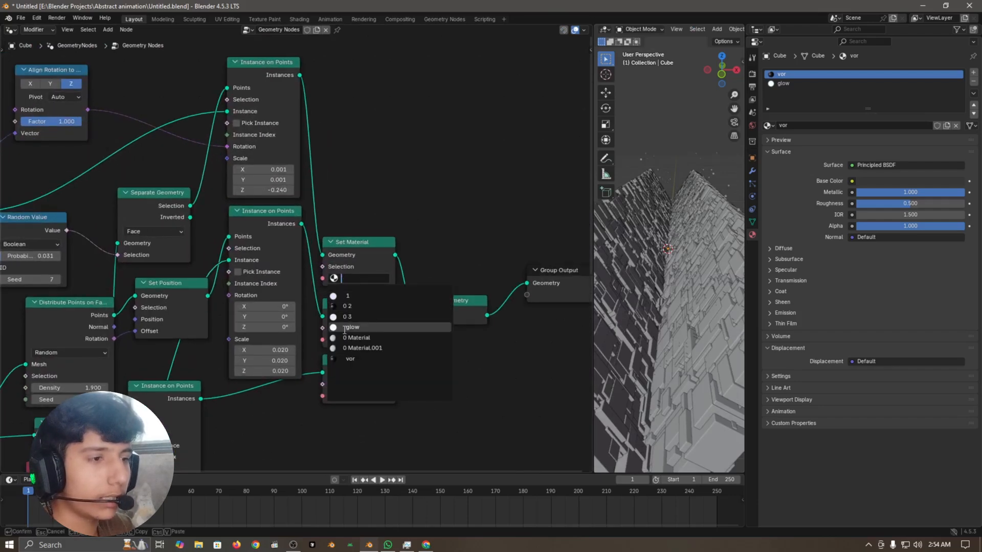
{"action": "left_click", "coordinate": [386, 328]}
Assign the vor material to the other two Set Material nodes.
{"action": "scroll", "coordinate": [453, 216], "scroll_direction": "down", "scroll_amount": 3}
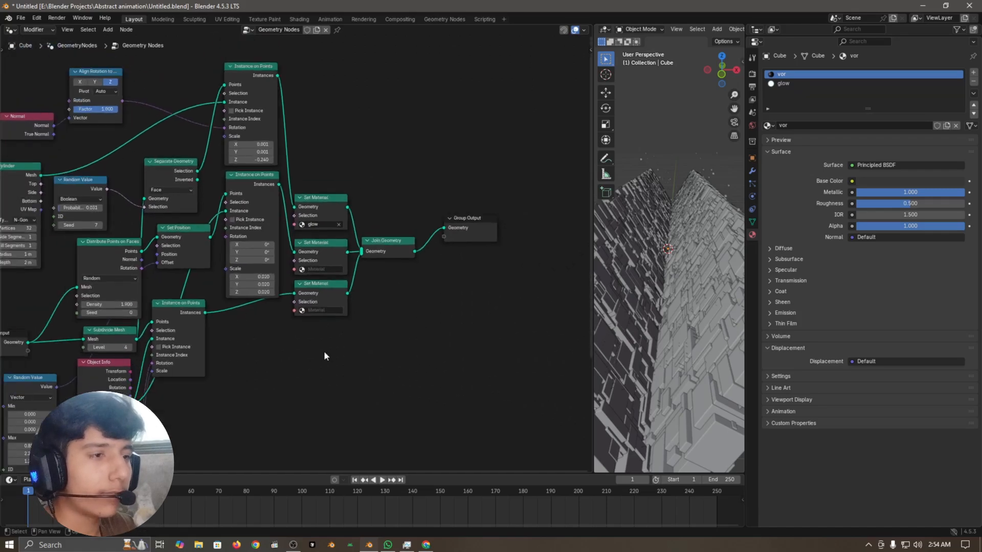
{"action": "left_click_drag", "start_coordinate": [288, 353], "coordinate": [468, 253]}
{"action": "left_click", "coordinate": [321, 269]}
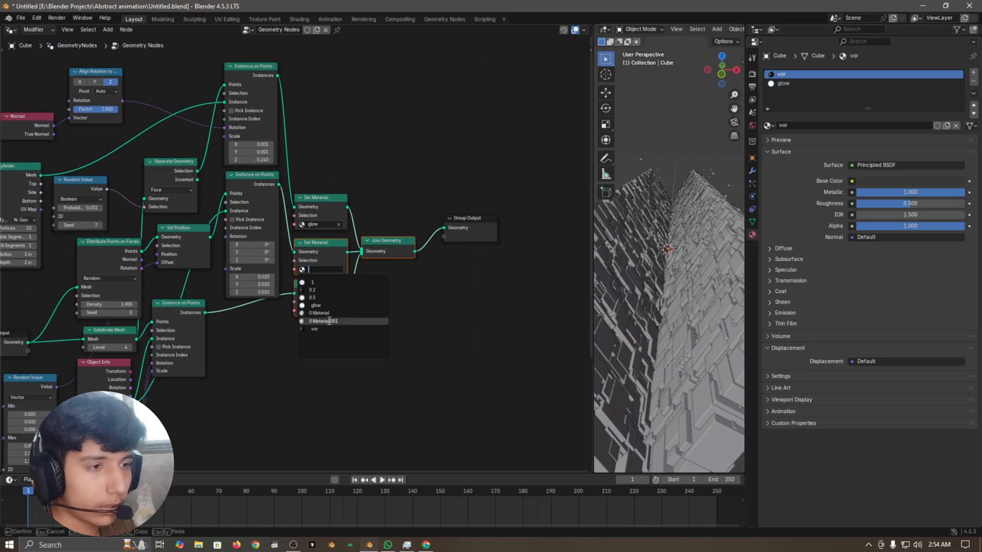
{"action": "left_click", "coordinate": [315, 329]}
{"action": "left_click", "coordinate": [317, 311]}
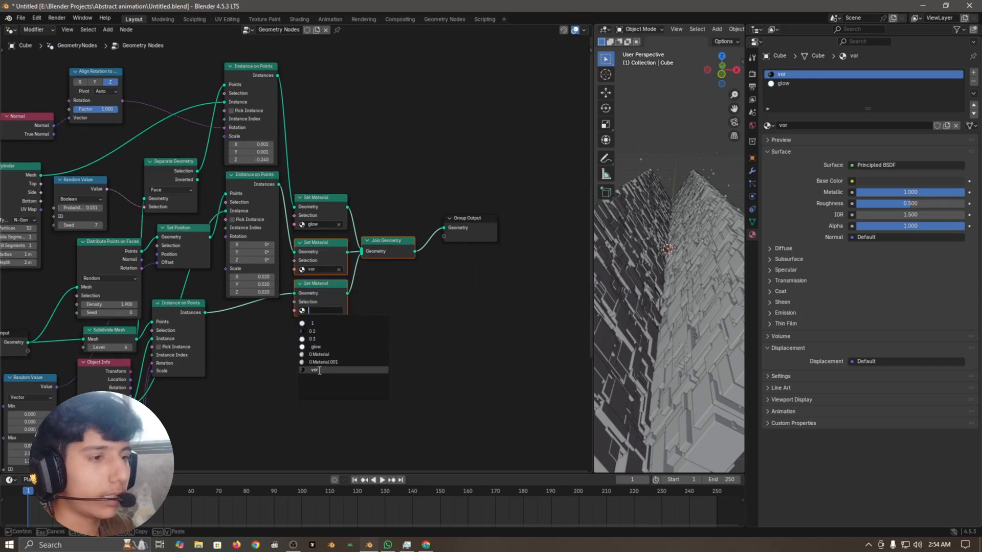
{"action": "left_click", "coordinate": [317, 368]}
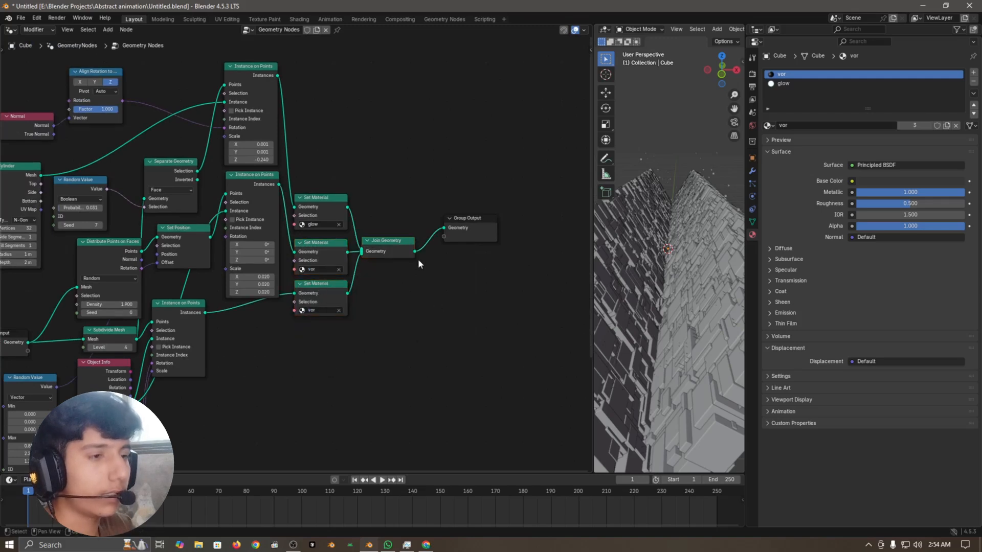
Switch the geometry node area to the Shader Editor to edit the vor material's nodes.
{"action": "left_click", "coordinate": [11, 30]}
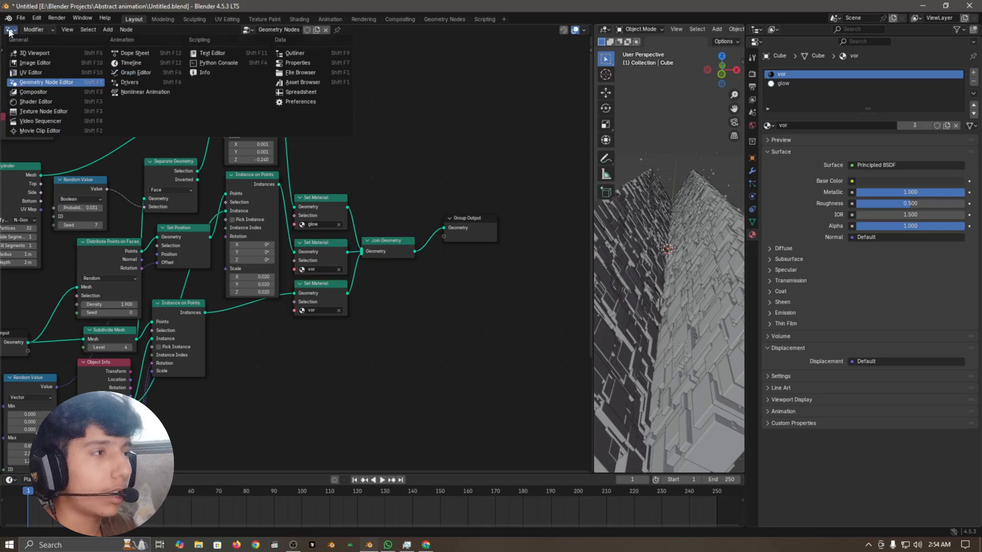
{"action": "left_click", "coordinate": [57, 99]}
{"action": "left_click_drag", "start_coordinate": [284, 220], "coordinate": [338, 204]}
{"action": "left_click", "coordinate": [386, 150]}
{"action": "middle_click_drag", "start_coordinate": [199, 142], "coordinate": [379, 157]}
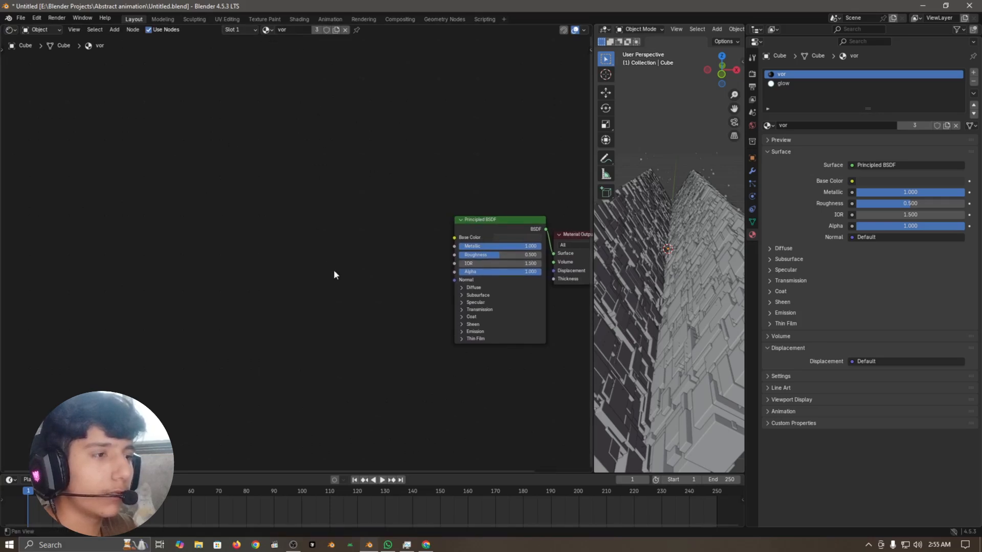
{"action": "scroll", "coordinate": [335, 274], "scroll_direction": "up", "scroll_amount": 2}
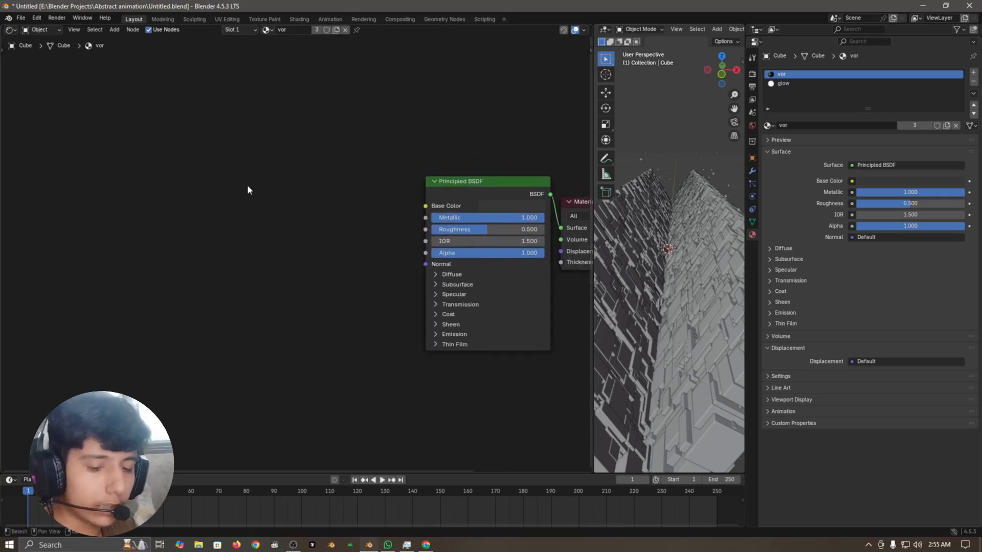
Add a Mix Color node and a Color Ramp node before the Principled BSDF, and duplicate the Color Ramp below the first.
{"action": "middle_click_drag", "start_coordinate": [247, 186], "coordinate": [301, 216]}
{"action": "key", "text": "shift+a"}
{"action": "type", "text": "mix co"}
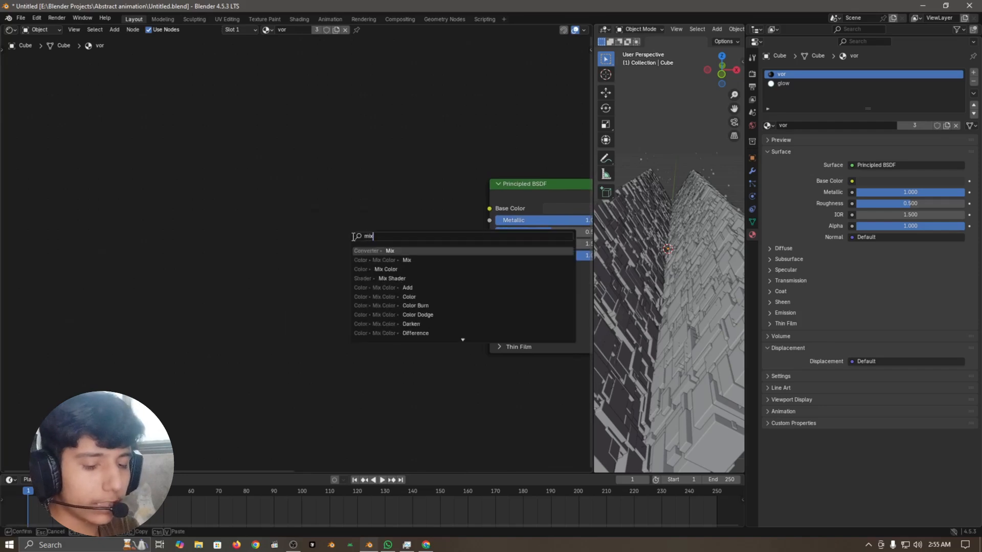
{"action": "type", "text": "color ram"}
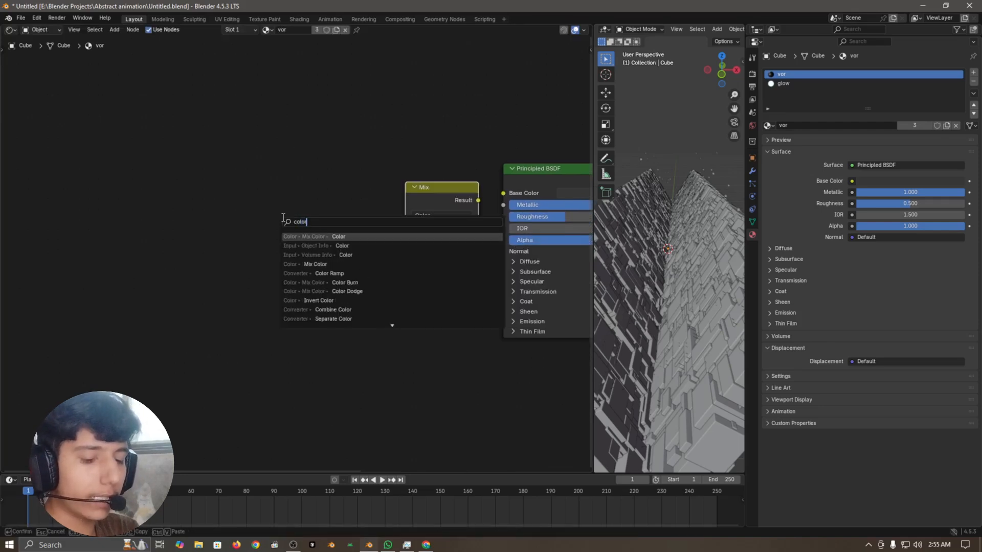
{"action": "key", "text": "Return"}
{"action": "left_click", "coordinate": [210, 167]}
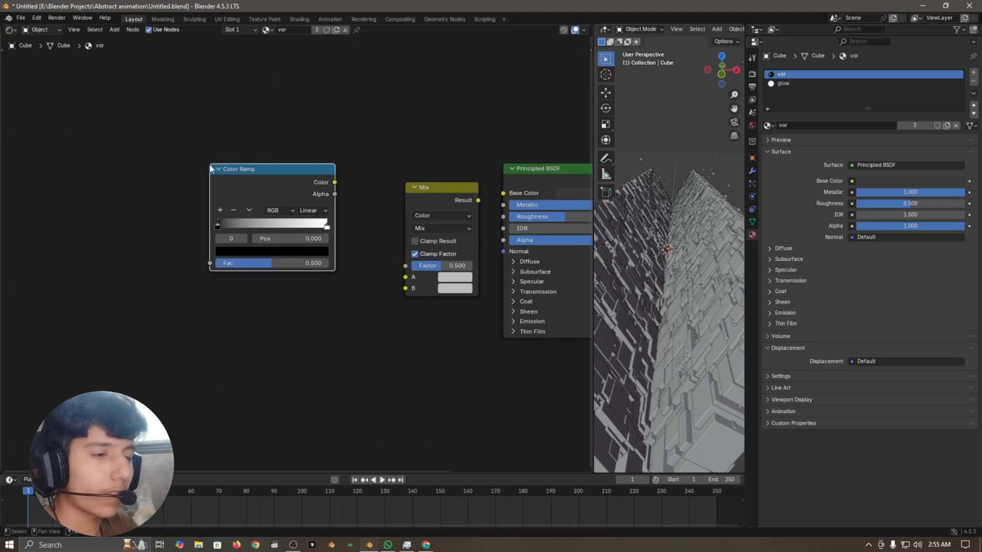
{"action": "key", "text": "shift+d"}
{"action": "left_click", "coordinate": [317, 290]}
{"action": "left_click", "coordinate": [134, 220]}
{"action": "middle_click_drag", "start_coordinate": [143, 276], "coordinate": [183, 263]}
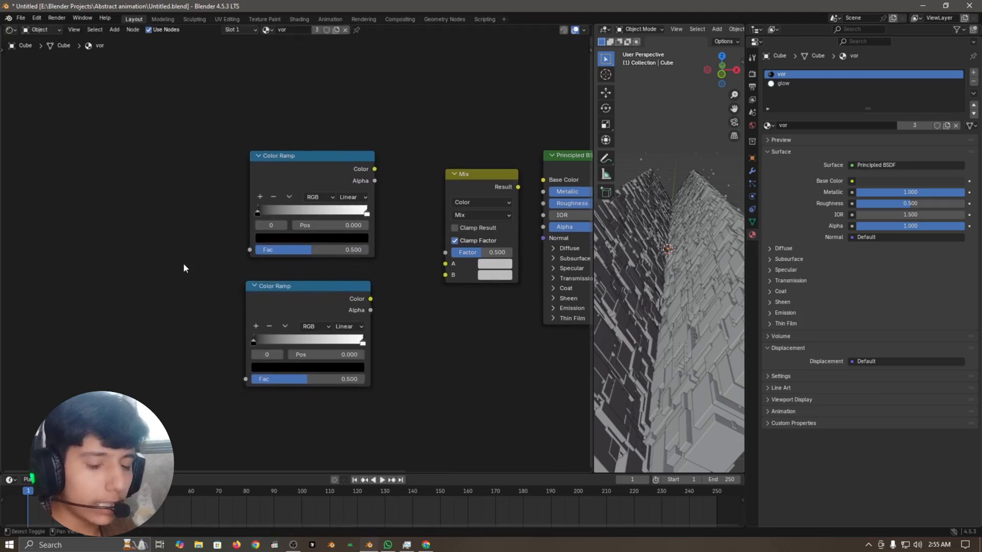
Add a Voronoi Texture node and a Noise Texture node ahead of the two Color Ramps.
{"action": "key", "text": "shift+a"}
{"action": "type", "text": "voronoi"}
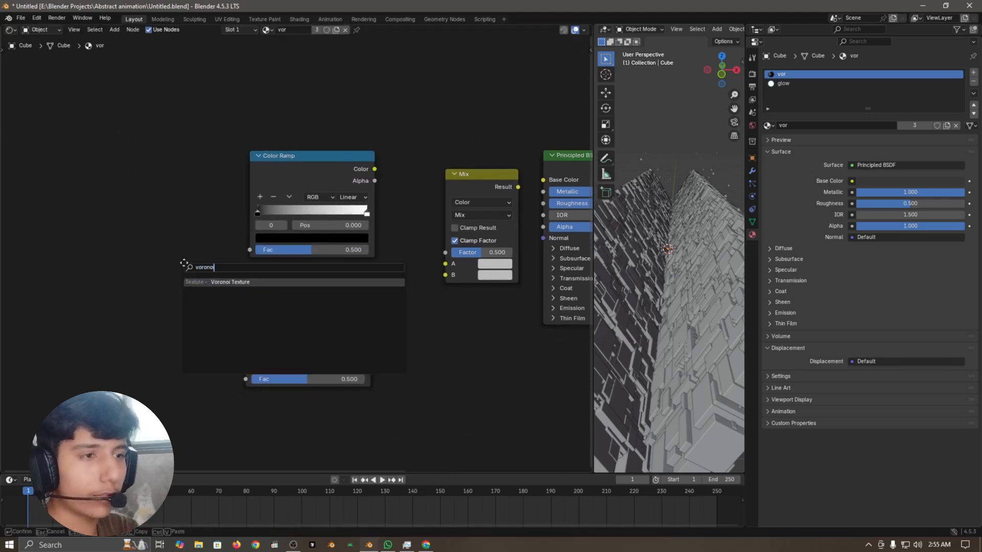
{"action": "key", "text": "Return"}
{"action": "left_click", "coordinate": [117, 91]}
{"action": "middle_click_drag", "start_coordinate": [133, 350], "coordinate": [164, 312]}
{"action": "key", "text": "shift+a"}
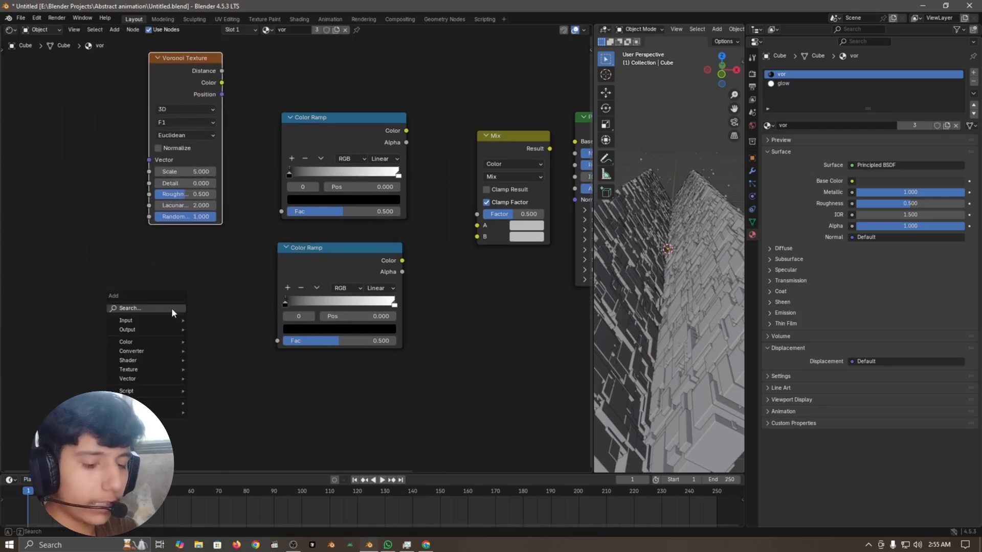
{"action": "type", "text": "noise"}
{"action": "key", "text": "Return"}
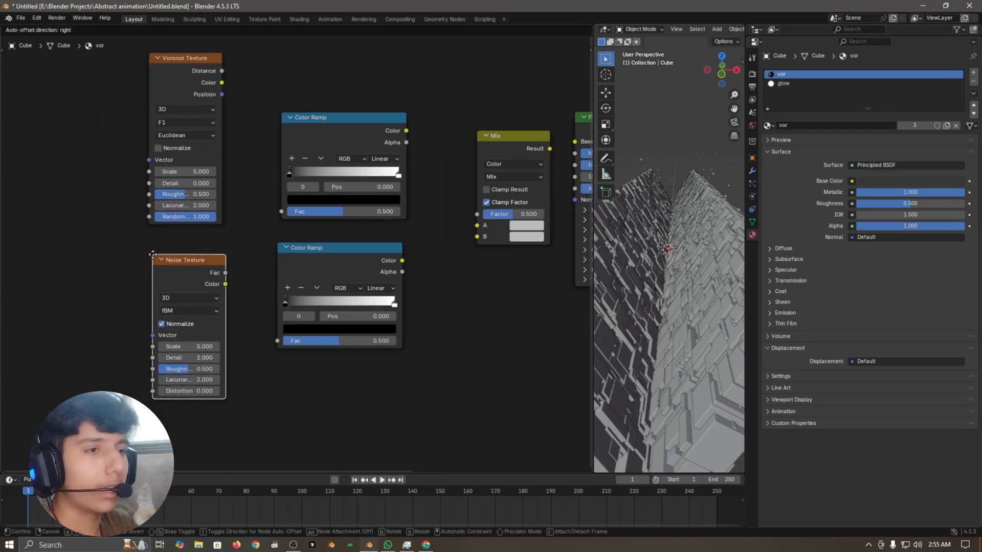
{"action": "left_click", "coordinate": [153, 258]}
{"action": "scroll", "coordinate": [131, 250], "scroll_direction": "down", "scroll_amount": 2}
{"action": "middle_click_drag", "start_coordinate": [131, 250], "coordinate": [190, 306]}
{"action": "left_click", "coordinate": [190, 306]}
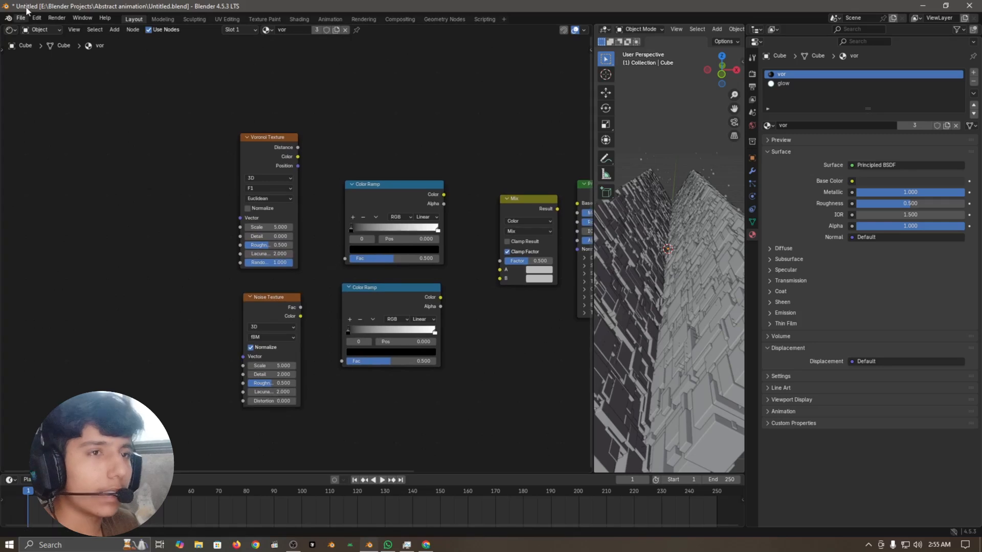
Find and enable the Node Wrangler add-on in the preferences and close the window.
{"action": "left_click", "coordinate": [36, 17]}
{"action": "left_click", "coordinate": [62, 134]}
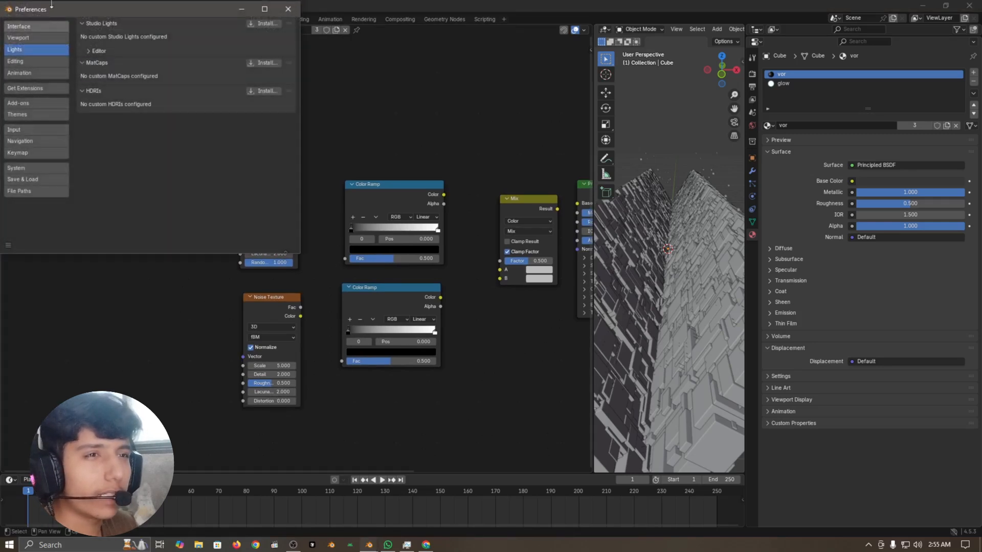
{"action": "left_click_drag", "start_coordinate": [214, 64], "coordinate": [370, 105]}
{"action": "left_click", "coordinate": [323, 198]}
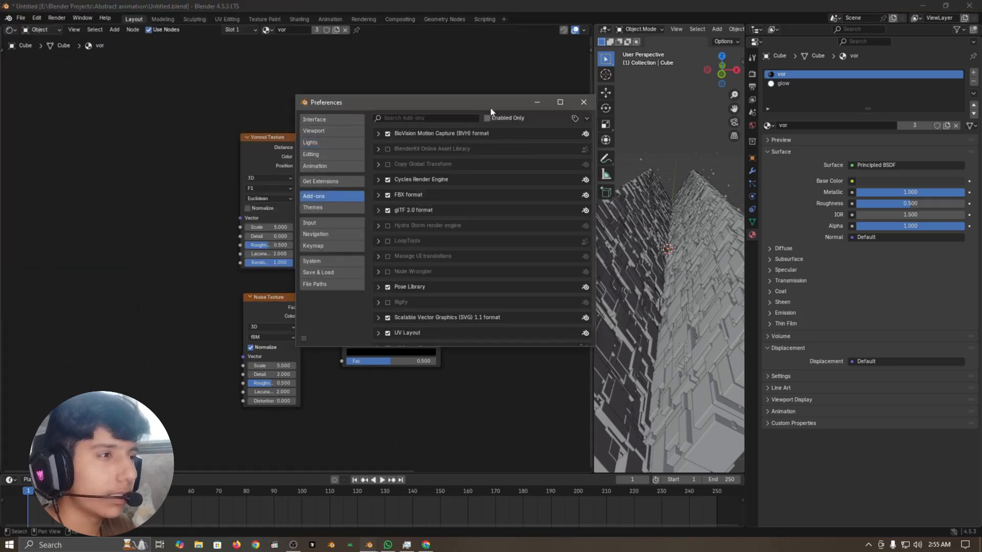
{"action": "left_click", "coordinate": [443, 115]}
{"action": "type", "text": "node w"}
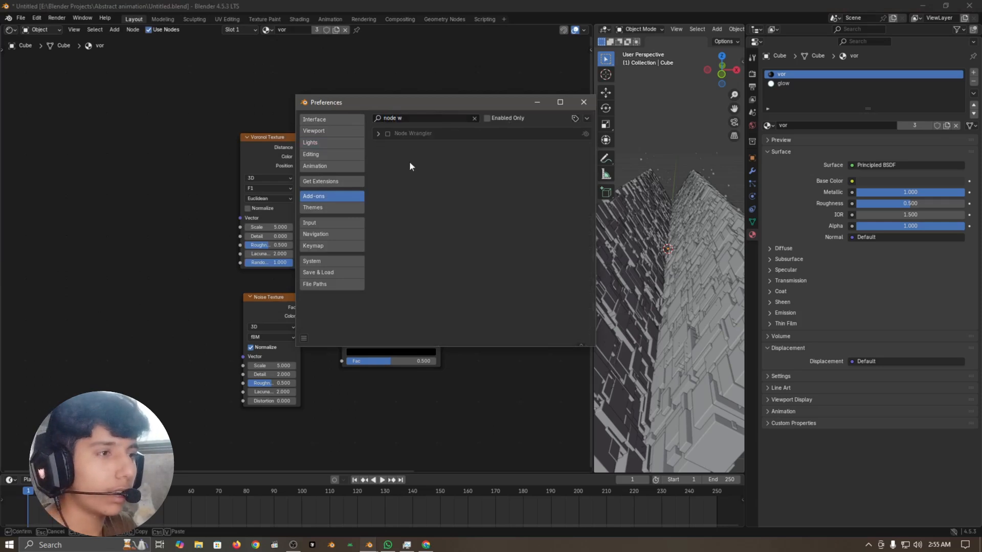
{"action": "left_click", "coordinate": [388, 134]}
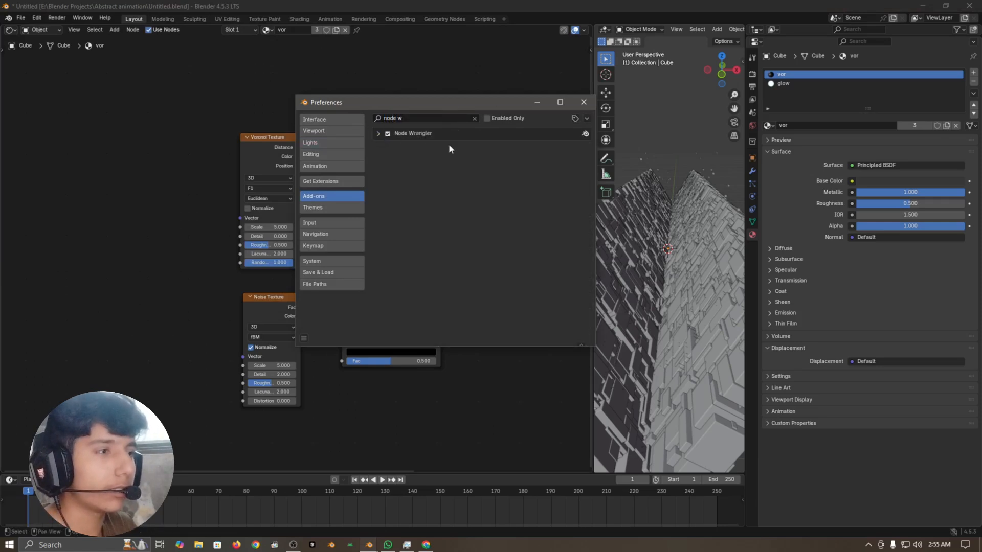
{"action": "left_click", "coordinate": [586, 104]}
Add a Texture Coordinate and Mapping node setup to the Noise Texture with Node Wrangler and place it before the textures.
{"action": "scroll", "coordinate": [373, 162], "scroll_direction": "up", "scroll_amount": 1}
{"action": "left_click", "coordinate": [349, 330]}
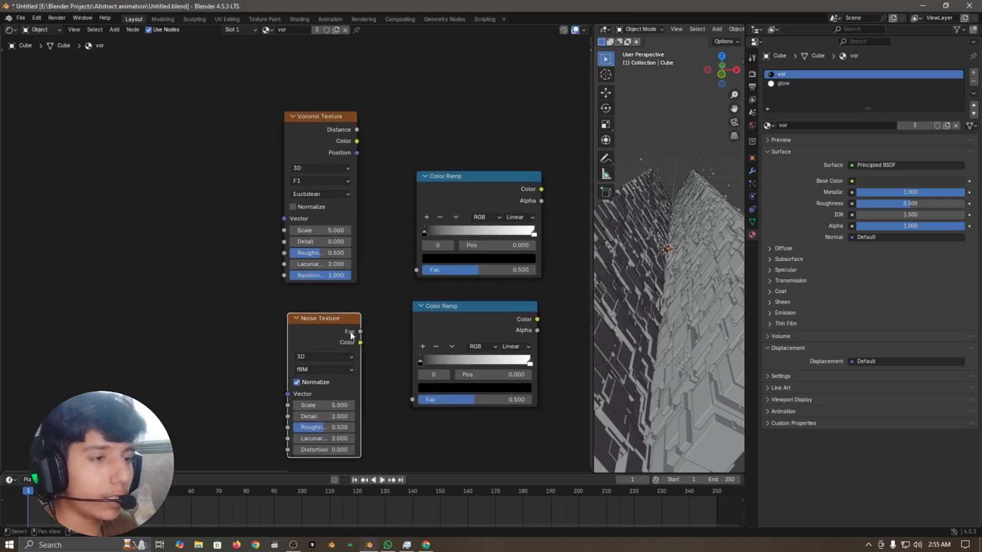
{"action": "scroll", "coordinate": [350, 330], "scroll_direction": "down", "scroll_amount": 1}
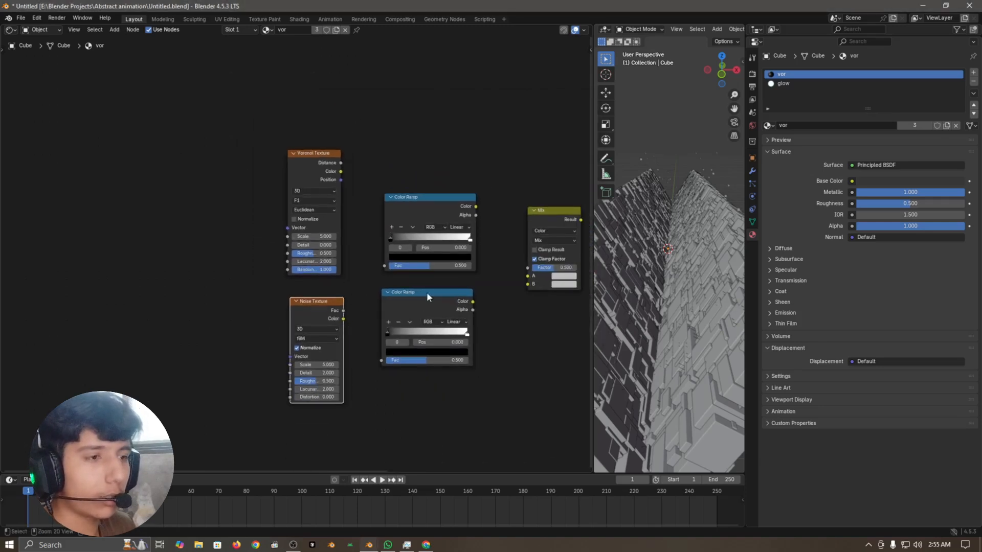
{"action": "key", "text": "ctrl+t"}
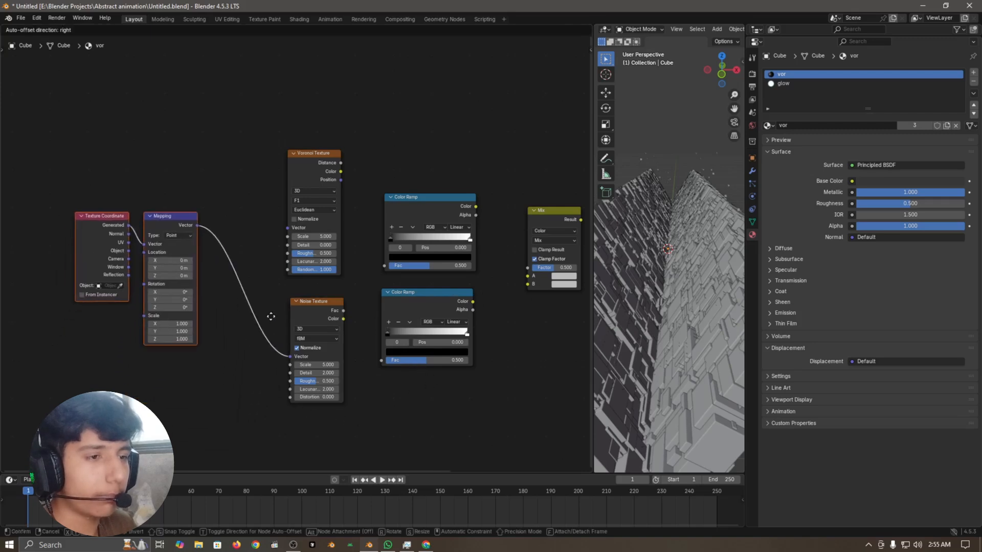
{"action": "left_click", "coordinate": [267, 320]}
Feed the Mapping node from the Texture Coordinate's Object output and link its Vector output to the Voronoi Texture's Vector input.
{"action": "scroll", "coordinate": [185, 287], "scroll_direction": "up", "scroll_amount": 3}
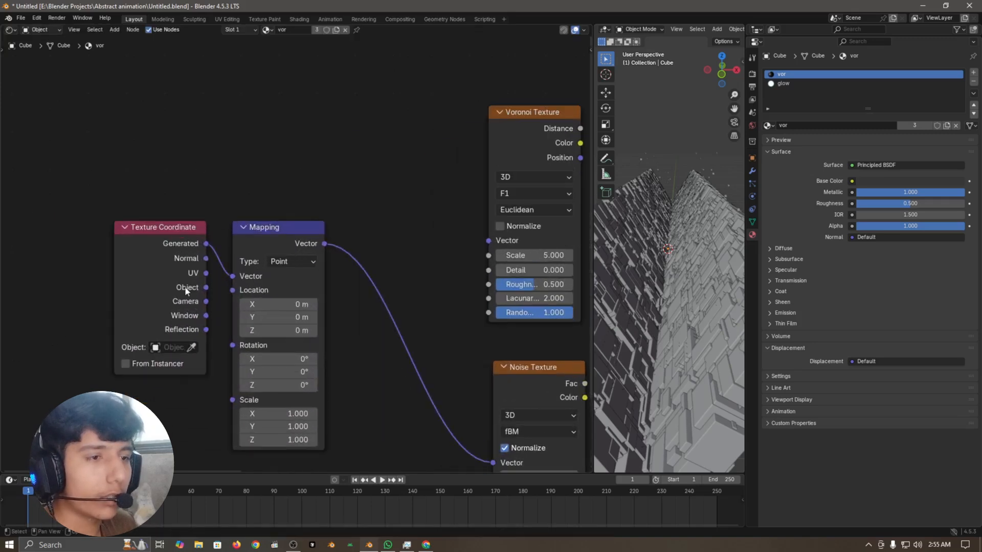
{"action": "left_click_drag", "start_coordinate": [205, 288], "coordinate": [233, 277]}
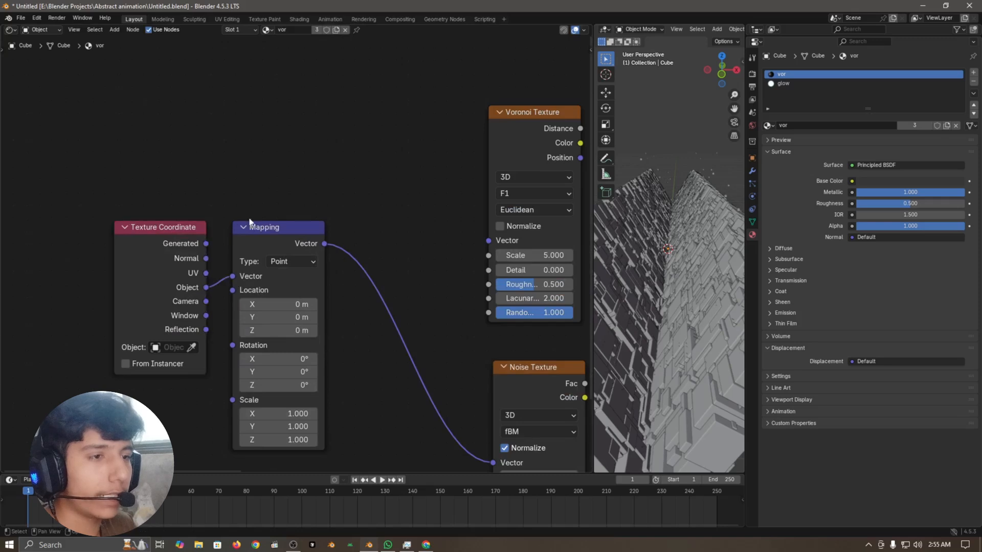
{"action": "left_click_drag", "start_coordinate": [182, 255], "coordinate": [186, 270]}
{"action": "left_click", "coordinate": [336, 241]}
{"action": "middle_click_drag", "start_coordinate": [350, 221], "coordinate": [314, 249]}
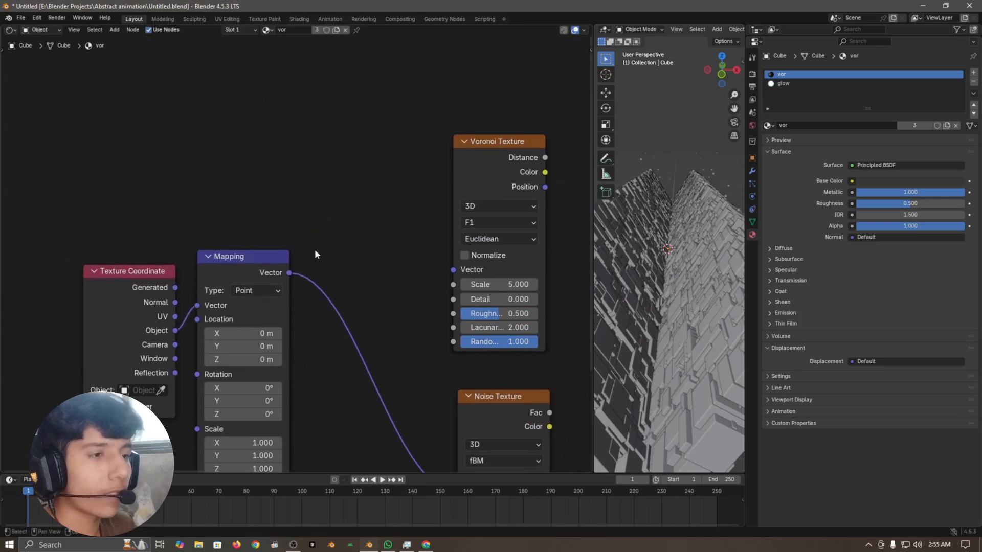
{"action": "left_click_drag", "start_coordinate": [290, 272], "coordinate": [452, 270]}
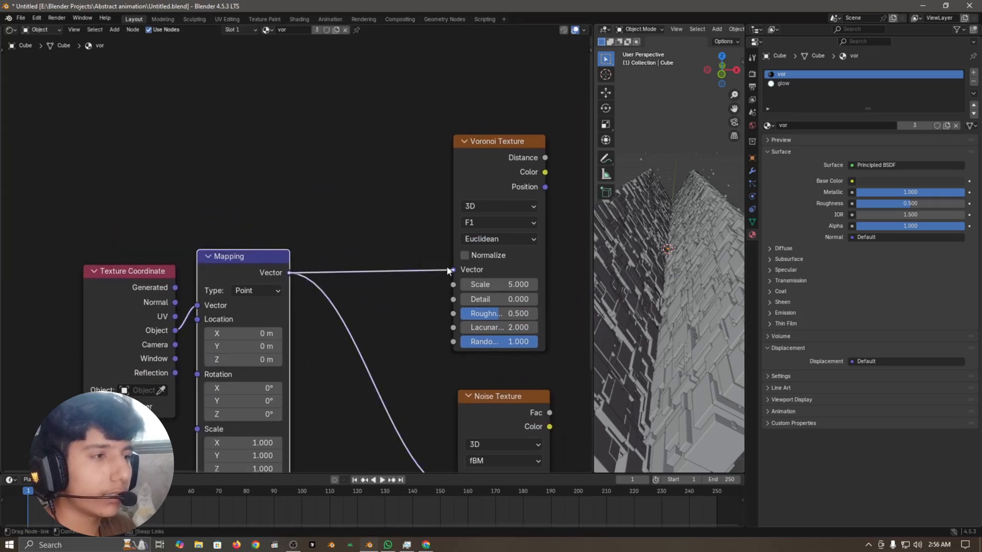
Move the Texture Coordinate and Mapping nodes together lower and closer to the two texture nodes.
{"action": "scroll", "coordinate": [358, 225], "scroll_direction": "down", "scroll_amount": 2}
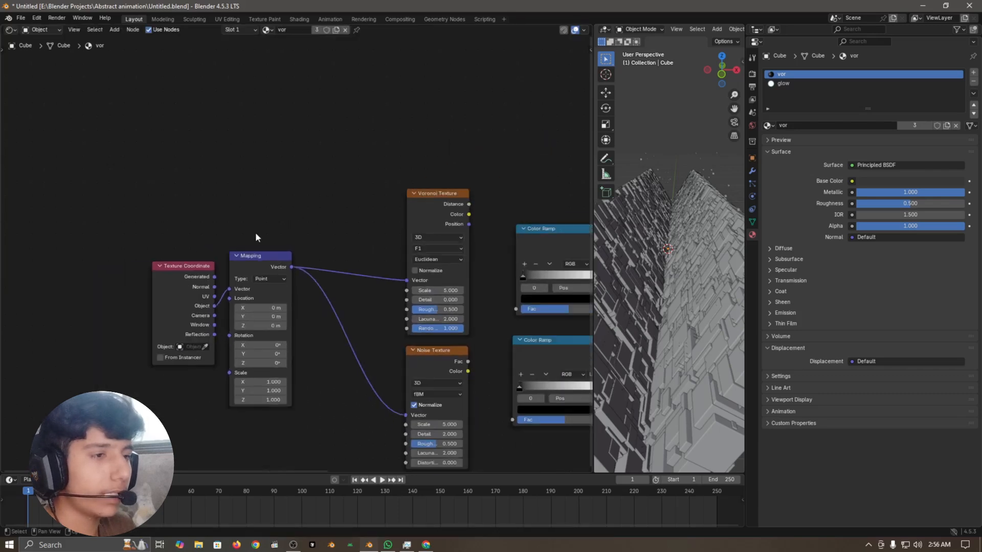
{"action": "left_click_drag", "start_coordinate": [90, 199], "coordinate": [313, 423]}
{"action": "key", "text": "g"}
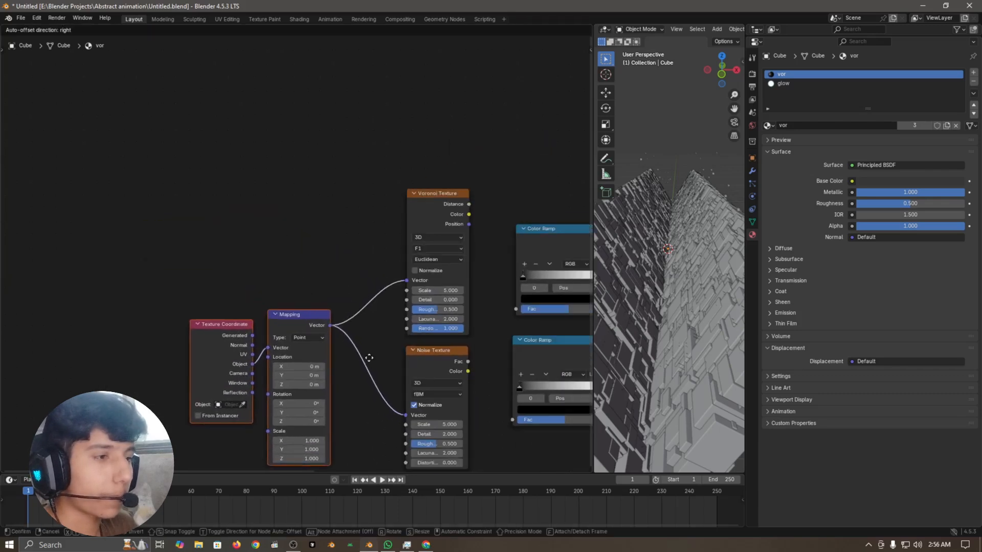
{"action": "left_click", "coordinate": [374, 367]}
{"action": "left_click", "coordinate": [498, 216]}
Link the Voronoi Texture's Color to the upper Color Ramp's Fac and the Noise Texture's Color to the lower Color Ramp's Fac.
{"action": "middle_click_drag", "start_coordinate": [498, 216], "coordinate": [356, 188]}
{"action": "scroll", "coordinate": [357, 188], "scroll_direction": "up", "scroll_amount": 2}
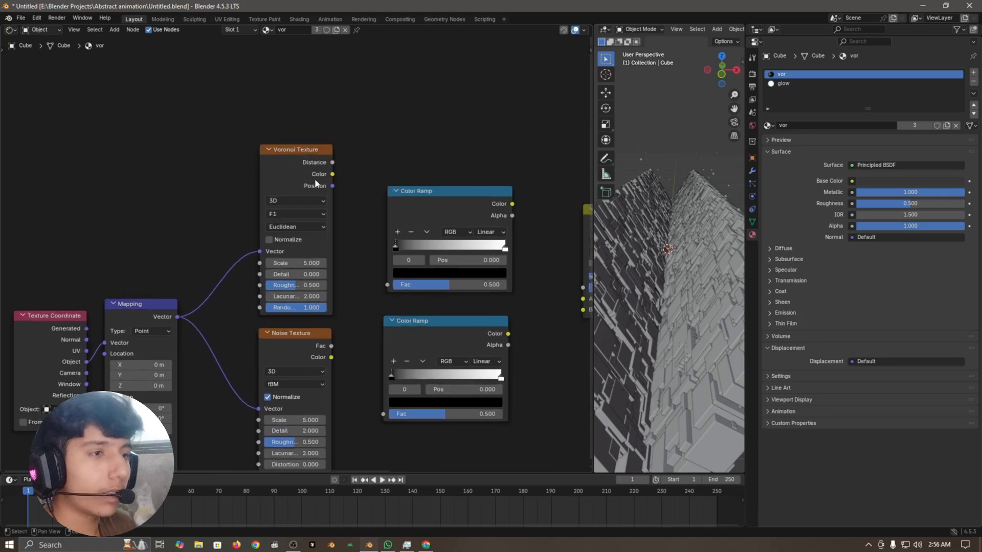
{"action": "scroll", "coordinate": [325, 183], "scroll_direction": "down", "scroll_amount": 3}
{"action": "left_click_drag", "start_coordinate": [324, 190], "coordinate": [367, 278]}
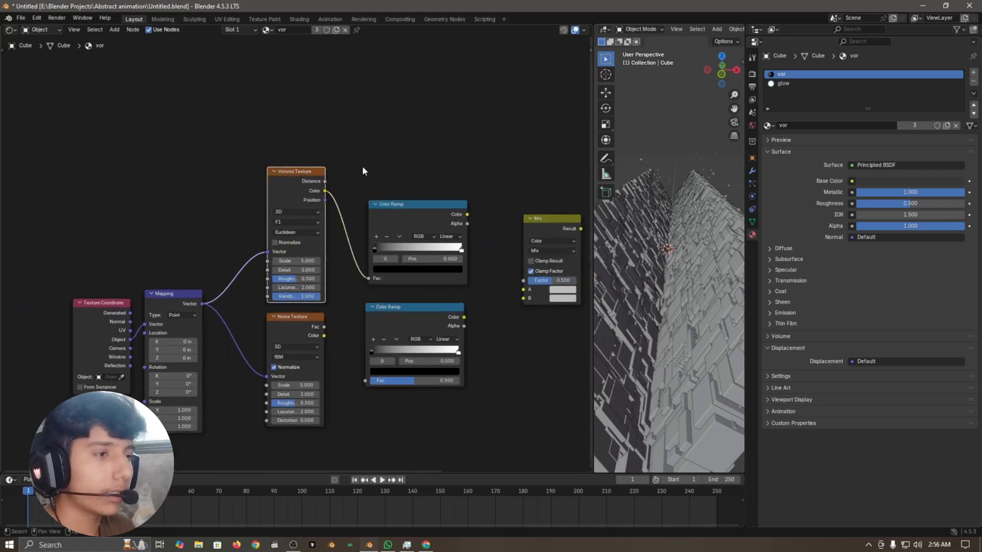
{"action": "middle_click_drag", "start_coordinate": [436, 376], "coordinate": [434, 354]}
{"action": "scroll", "coordinate": [377, 373], "scroll_direction": "up", "scroll_amount": 2}
{"action": "left_click_drag", "start_coordinate": [310, 296], "coordinate": [316, 299]}
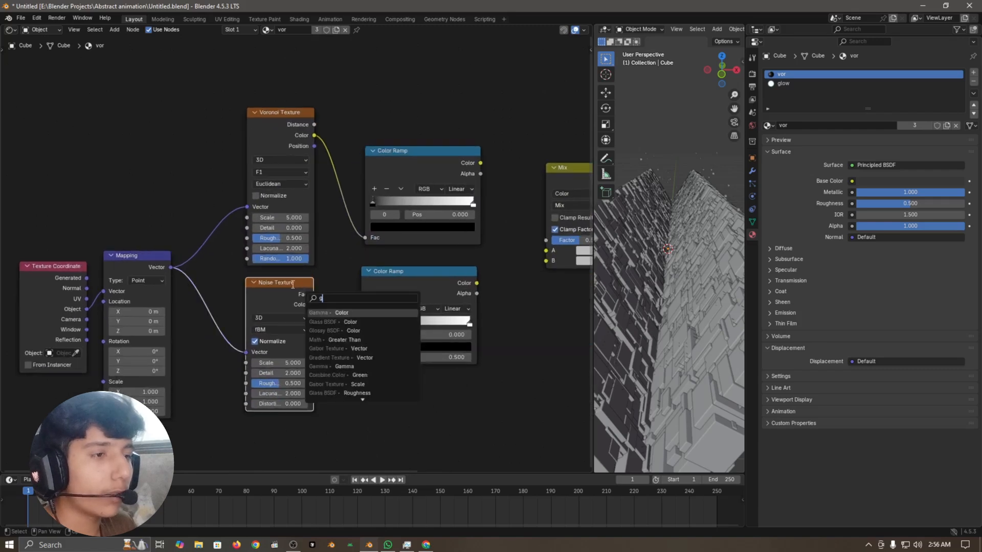
{"action": "key", "text": "Escape"}
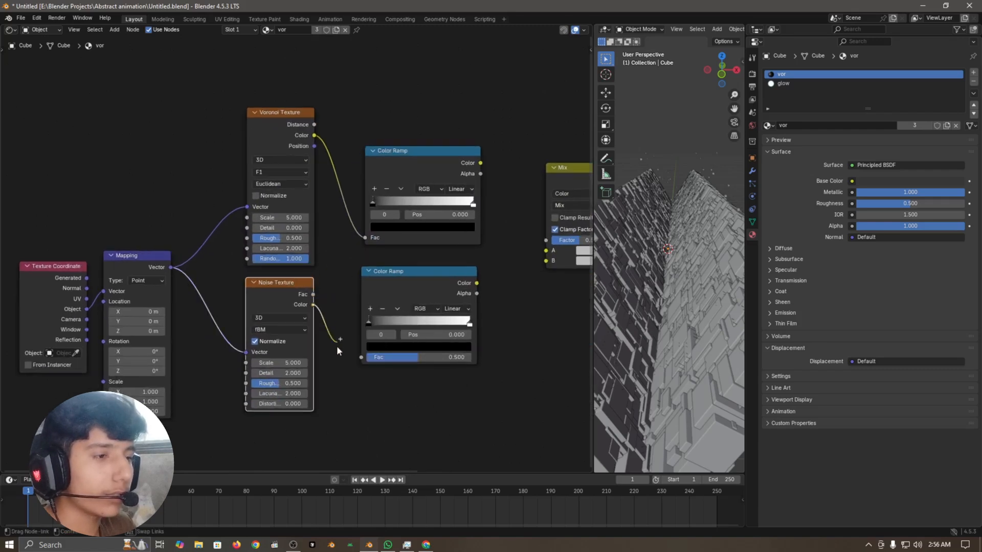
{"action": "left_click_drag", "start_coordinate": [337, 347], "coordinate": [361, 357]}
{"action": "left_click", "coordinate": [401, 397]}
Feed the upper and lower Color Ramps into the Mix node's A and B inputs and its Result into the Principled BSDF's Roughness.
{"action": "middle_click_drag", "start_coordinate": [526, 329], "coordinate": [355, 372]}
{"action": "left_click_drag", "start_coordinate": [307, 326], "coordinate": [367, 302]}
{"action": "left_click_drag", "start_coordinate": [311, 204], "coordinate": [376, 294]}
{"action": "left_click_drag", "start_coordinate": [409, 211], "coordinate": [389, 194]}
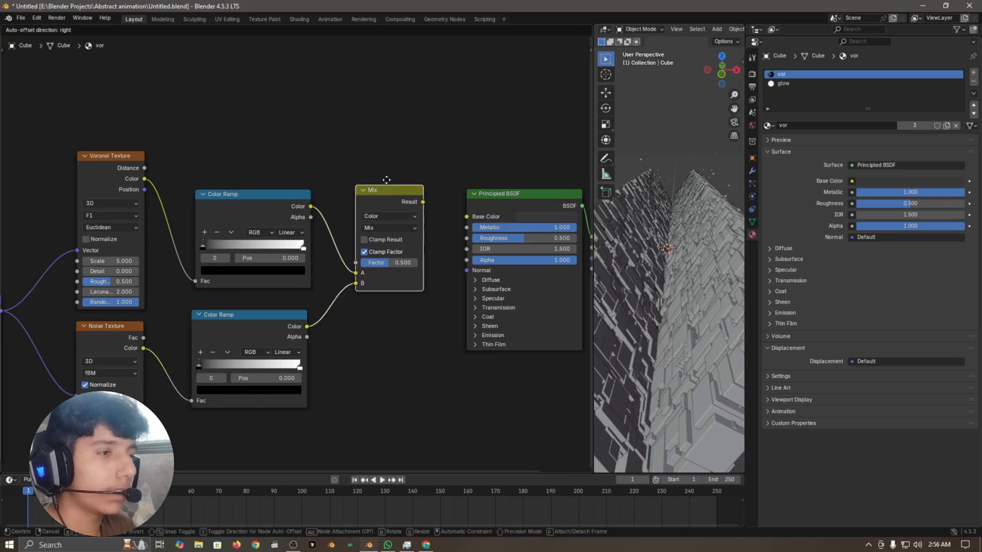
{"action": "left_click_drag", "start_coordinate": [518, 137], "coordinate": [471, 239]}
Set the upper Color Ramp's white stop to position 0.610 and its black stop to position 0.328.
{"action": "scroll", "coordinate": [504, 193], "scroll_direction": "down", "scroll_amount": 2}
{"action": "middle_click_drag", "start_coordinate": [505, 189], "coordinate": [449, 188]}
{"action": "scroll", "coordinate": [441, 188], "scroll_direction": "up", "scroll_amount": 8}
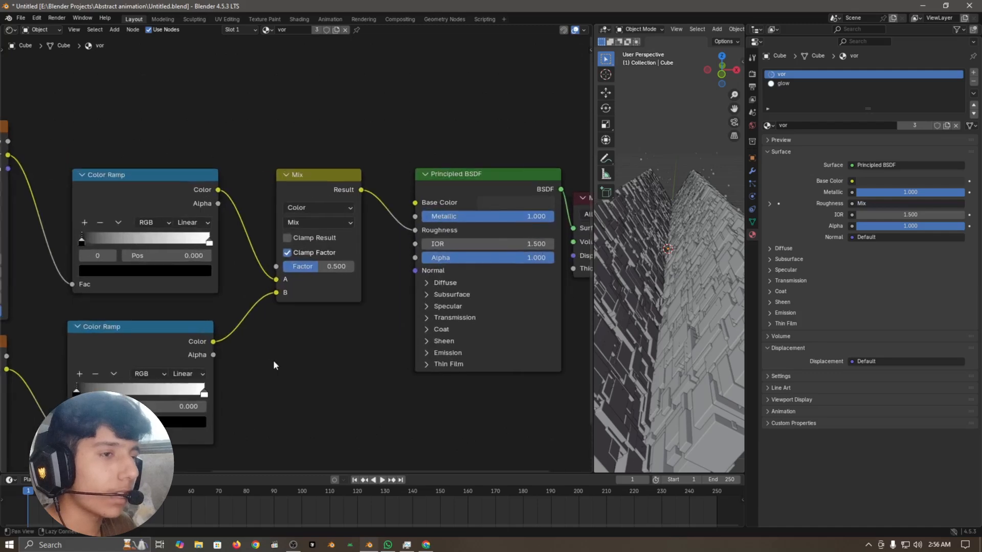
{"action": "scroll", "coordinate": [412, 347], "scroll_direction": "up", "scroll_amount": 3}
{"action": "middle_click_drag", "start_coordinate": [273, 360], "coordinate": [540, 296]}
{"action": "scroll", "coordinate": [514, 291], "scroll_direction": "down", "scroll_amount": 2}
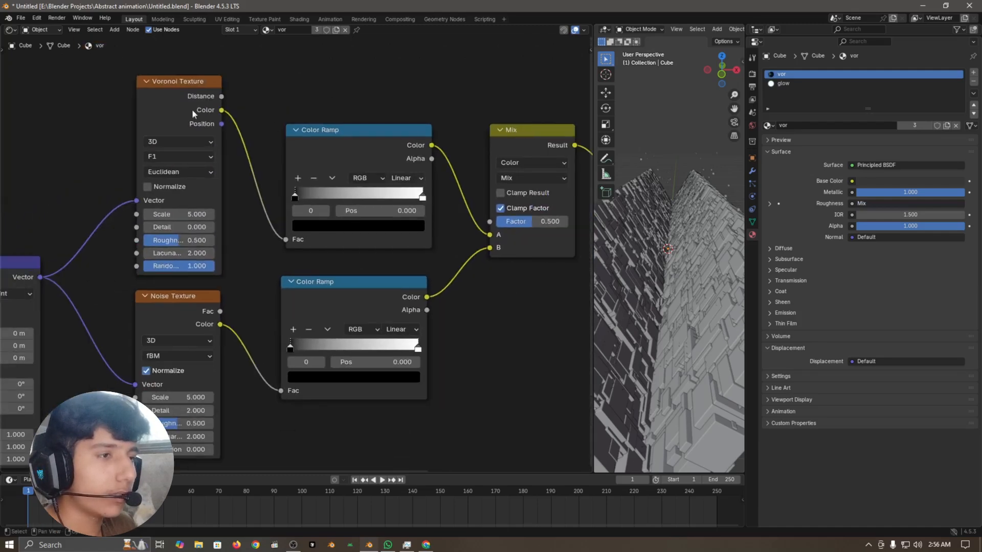
{"action": "left_click_drag", "start_coordinate": [272, 103], "coordinate": [475, 448]}
{"action": "scroll", "coordinate": [496, 307], "scroll_direction": "up", "scroll_amount": 3}
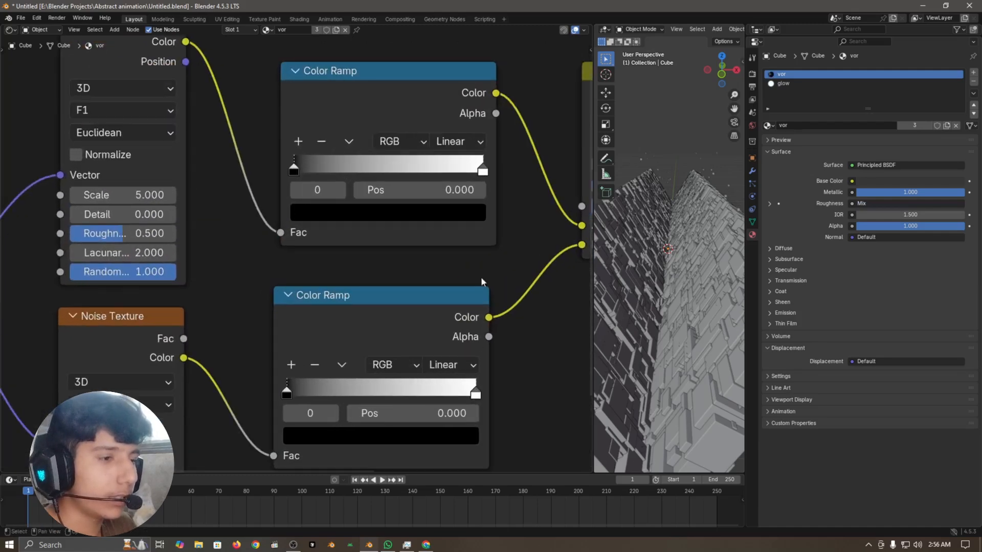
{"action": "left_click_drag", "start_coordinate": [490, 208], "coordinate": [389, 212]}
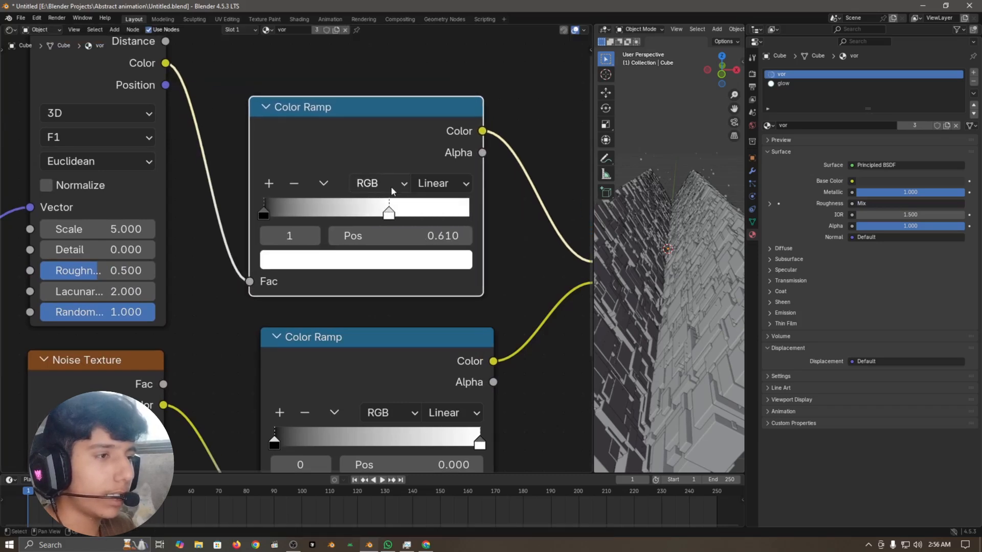
{"action": "left_click_drag", "start_coordinate": [263, 215], "coordinate": [331, 217]}
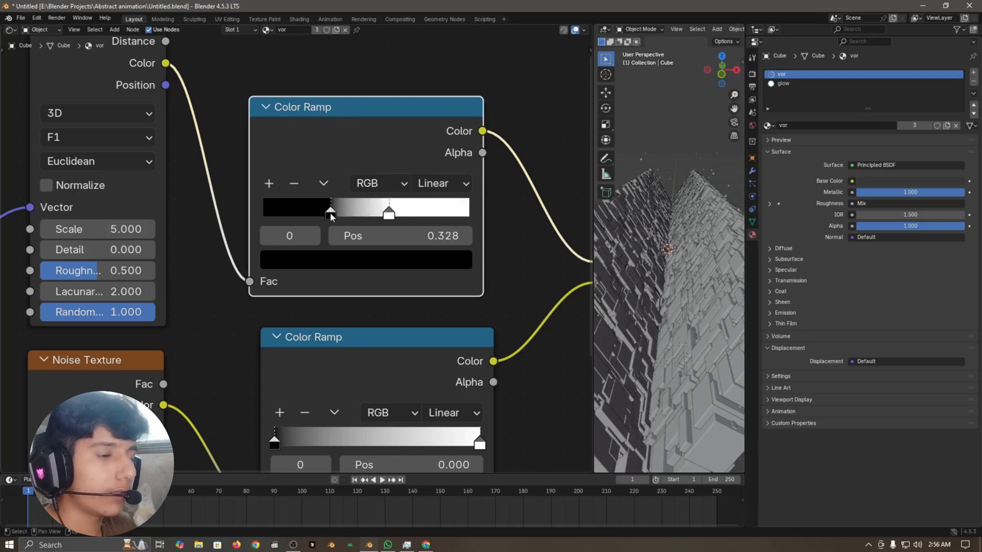
Recolor the upper Color Ramp's black stop to dark grey and its white stop to light grey.
{"action": "left_click", "coordinate": [379, 262]}
{"action": "left_click_drag", "start_coordinate": [436, 373], "coordinate": [436, 341]}
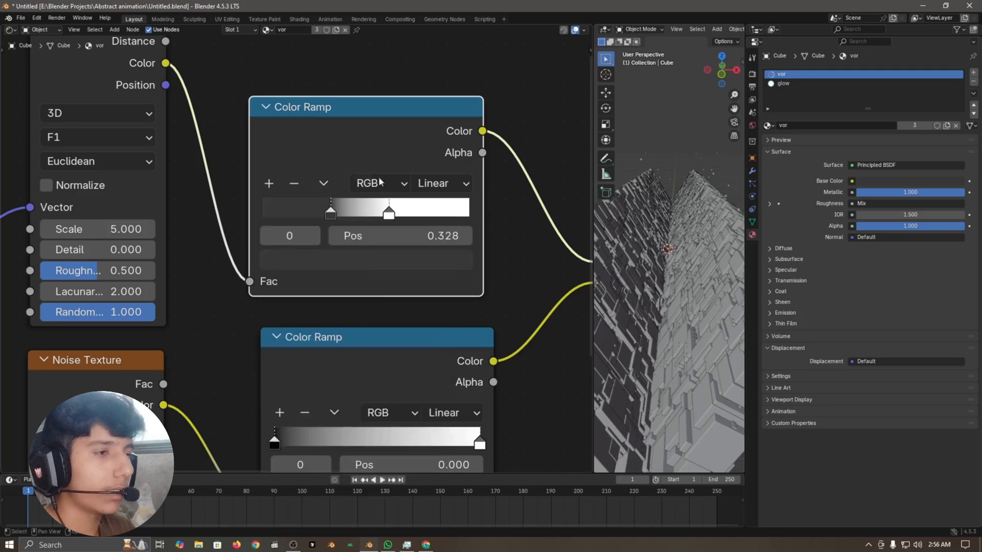
{"action": "left_click", "coordinate": [389, 213]}
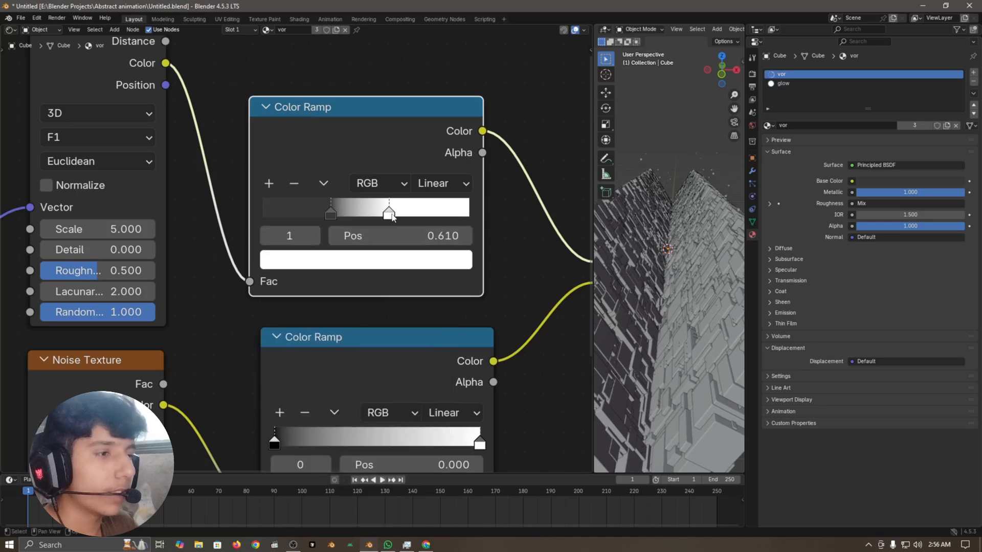
{"action": "left_click", "coordinate": [441, 263]}
{"action": "left_click_drag", "start_coordinate": [437, 236], "coordinate": [436, 270]}
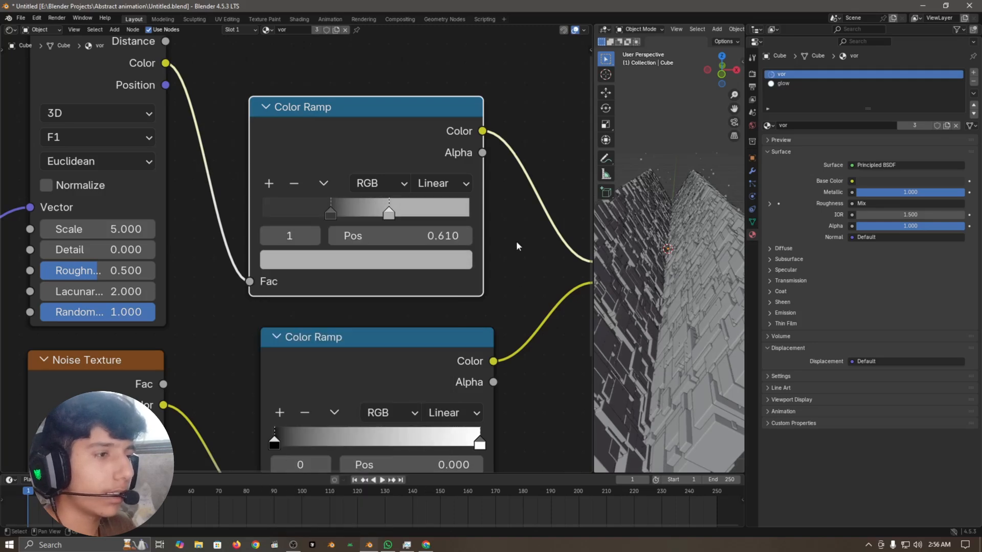
Set the lower Color Ramp's black stop to position 0.328 and its white stop to position 0.600.
{"action": "scroll", "coordinate": [517, 241], "scroll_direction": "down", "scroll_amount": 5}
{"action": "scroll", "coordinate": [467, 359], "scroll_direction": "up", "scroll_amount": 3}
{"action": "middle_click_drag", "start_coordinate": [555, 414], "coordinate": [536, 300]}
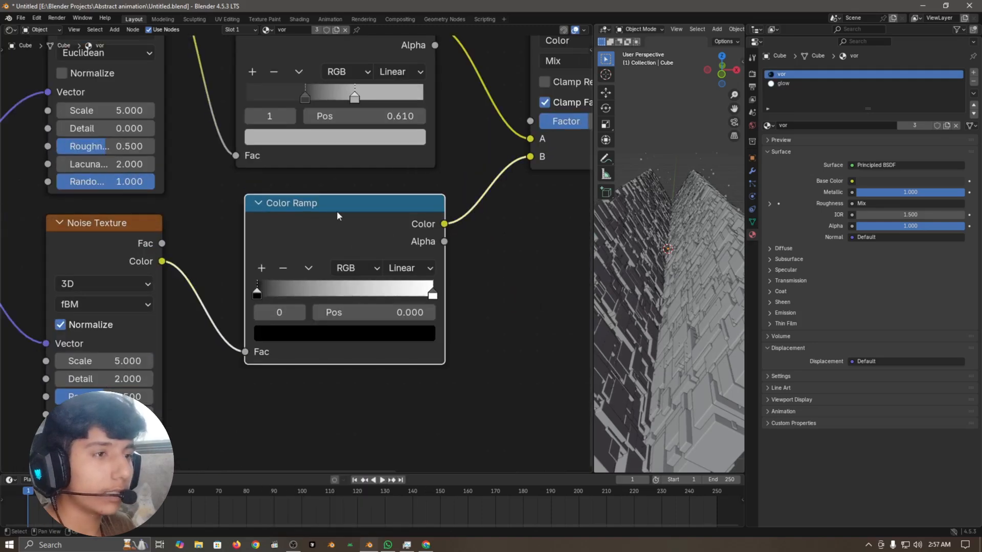
{"action": "left_click_drag", "start_coordinate": [257, 294], "coordinate": [317, 295]}
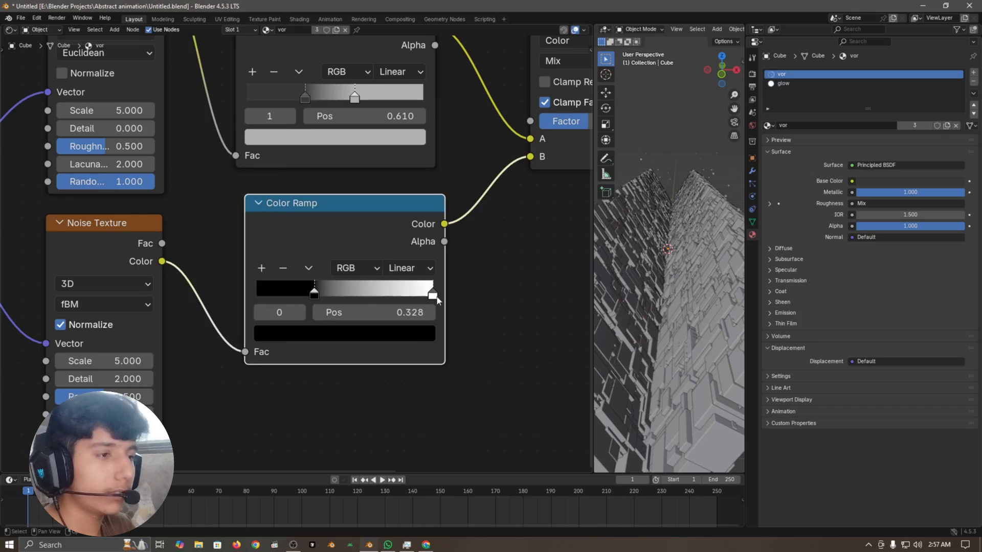
{"action": "left_click_drag", "start_coordinate": [432, 294], "coordinate": [362, 295]}
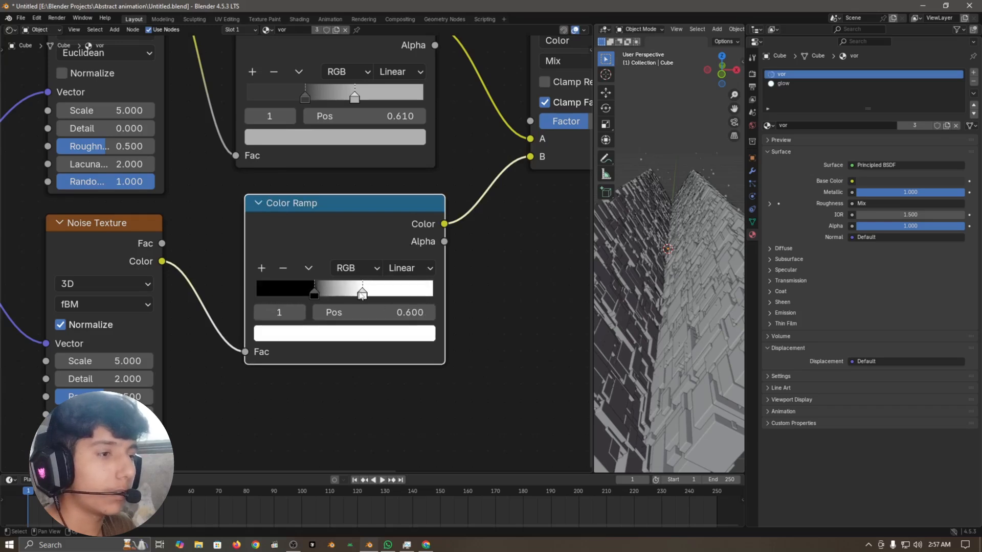
{"action": "scroll", "coordinate": [368, 249], "scroll_direction": "down", "scroll_amount": 5}
{"action": "left_click", "coordinate": [452, 265]}
{"action": "scroll", "coordinate": [434, 283], "scroll_direction": "down", "scroll_amount": 6}
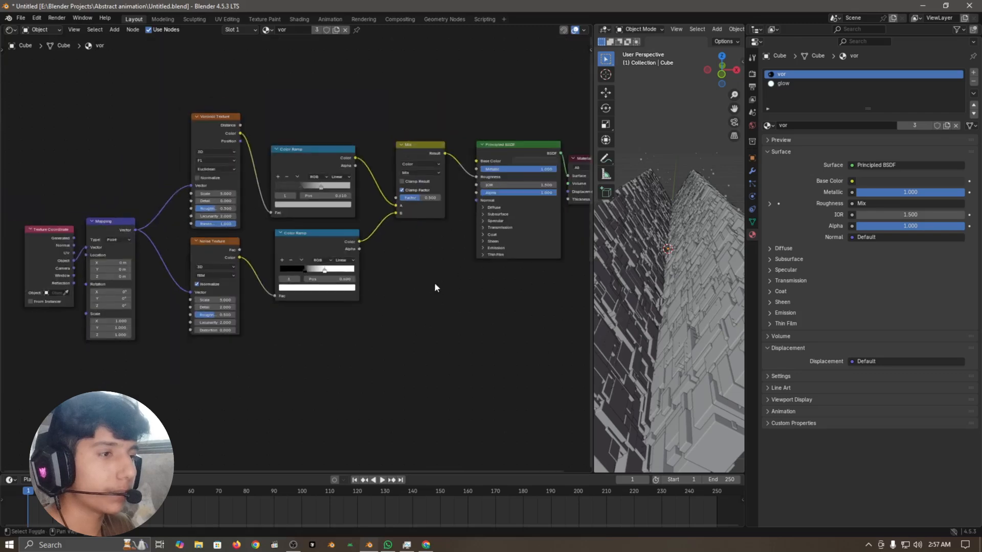
Set the Voronoi Texture's Scale to 3.12 and its Detail to 2.
{"action": "middle_click_drag", "start_coordinate": [404, 305], "coordinate": [371, 283]}
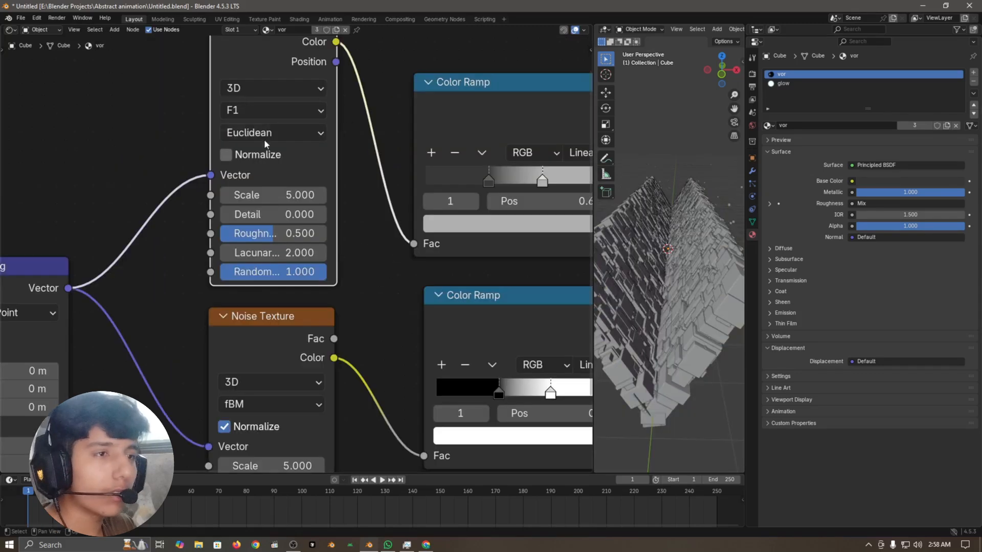
{"action": "scroll", "coordinate": [256, 146], "scroll_direction": "down", "scroll_amount": 4}
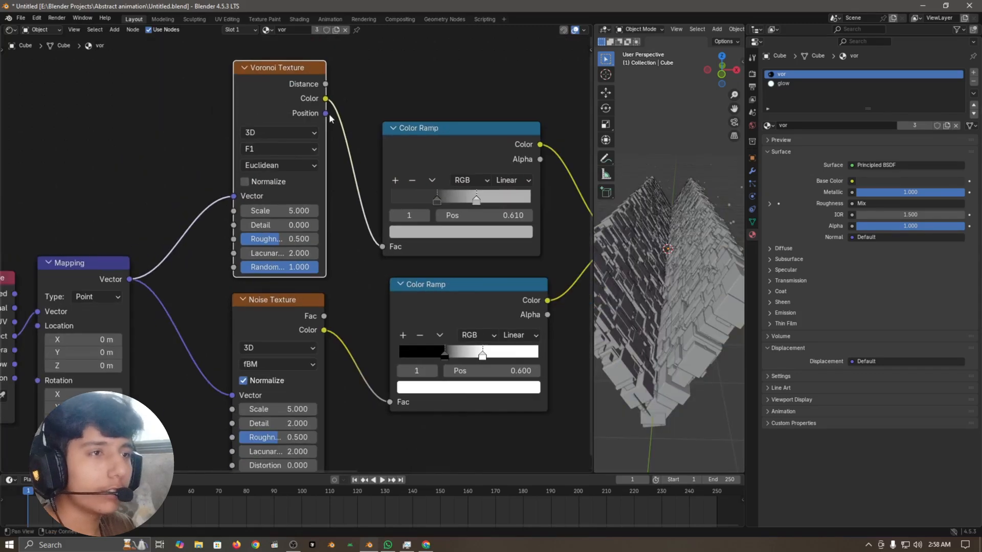
{"action": "middle_click_drag", "start_coordinate": [383, 39], "coordinate": [379, 105]}
{"action": "scroll", "coordinate": [377, 299], "scroll_direction": "up", "scroll_amount": 3}
{"action": "middle_click_drag", "start_coordinate": [377, 303], "coordinate": [381, 249]}
{"action": "left_click", "coordinate": [292, 228]}
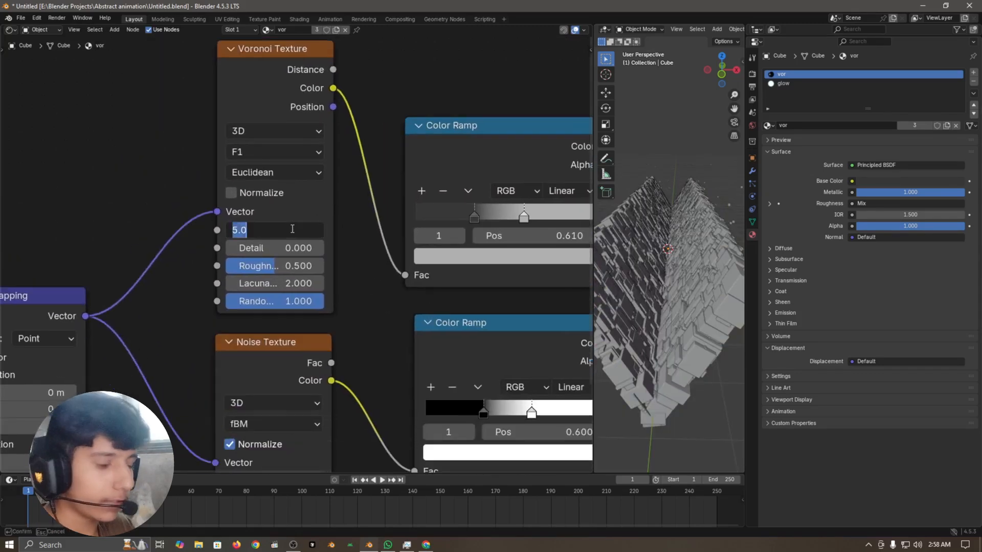
{"action": "type", "text": "3.12"}
{"action": "key", "text": "Return"}
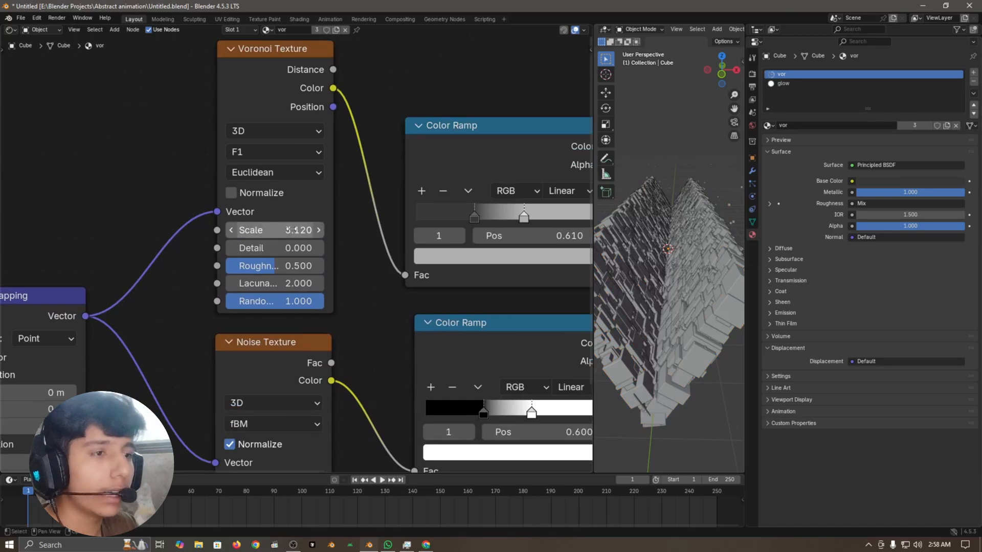
{"action": "left_click", "coordinate": [285, 248]}
{"action": "type", "text": "2"}
{"action": "key", "text": "Return"}
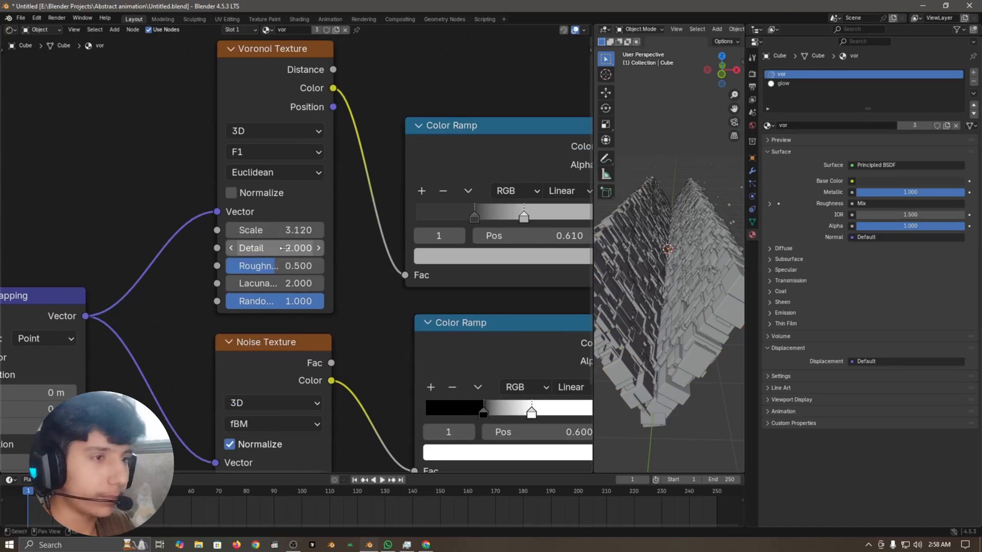
Set the Noise Texture's Detail to 4 and its Roughness to 0.85.
{"action": "scroll", "coordinate": [306, 276], "scroll_direction": "down", "scroll_amount": 4}
{"action": "middle_click_drag", "start_coordinate": [340, 379], "coordinate": [352, 252]}
{"action": "scroll", "coordinate": [370, 298], "scroll_direction": "up", "scroll_amount": 2}
{"action": "scroll", "coordinate": [366, 285], "scroll_direction": "up", "scroll_amount": 1}
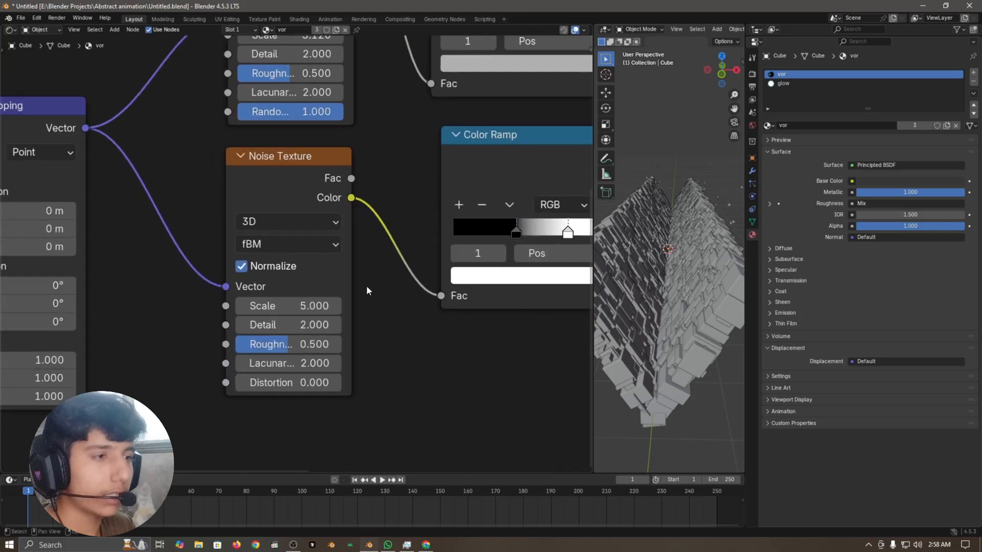
{"action": "scroll", "coordinate": [363, 279], "scroll_direction": "up", "scroll_amount": 1}
{"action": "left_click", "coordinate": [341, 288]}
{"action": "type", "text": "4"}
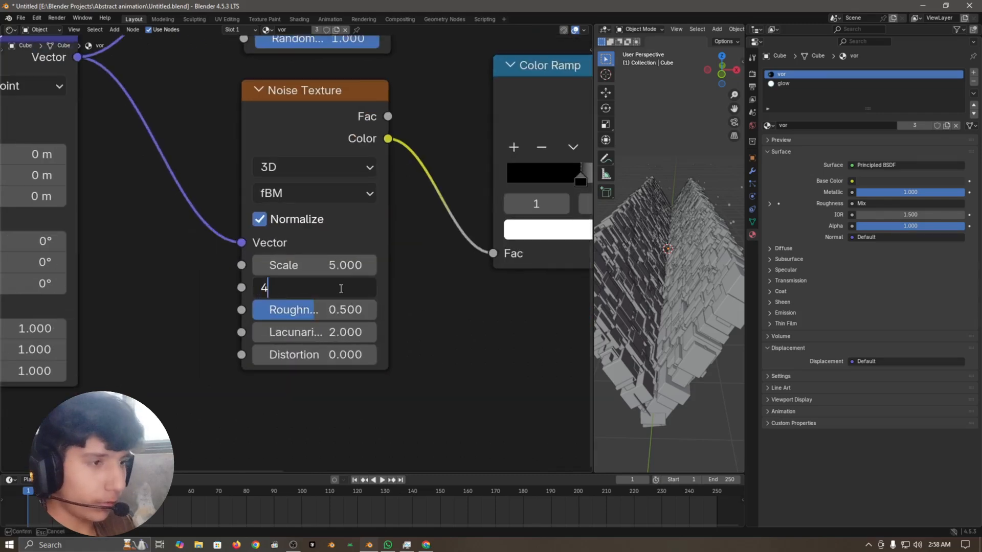
{"action": "key", "text": "Return"}
{"action": "left_click", "coordinate": [338, 311]}
{"action": "type", "text": ".85"}
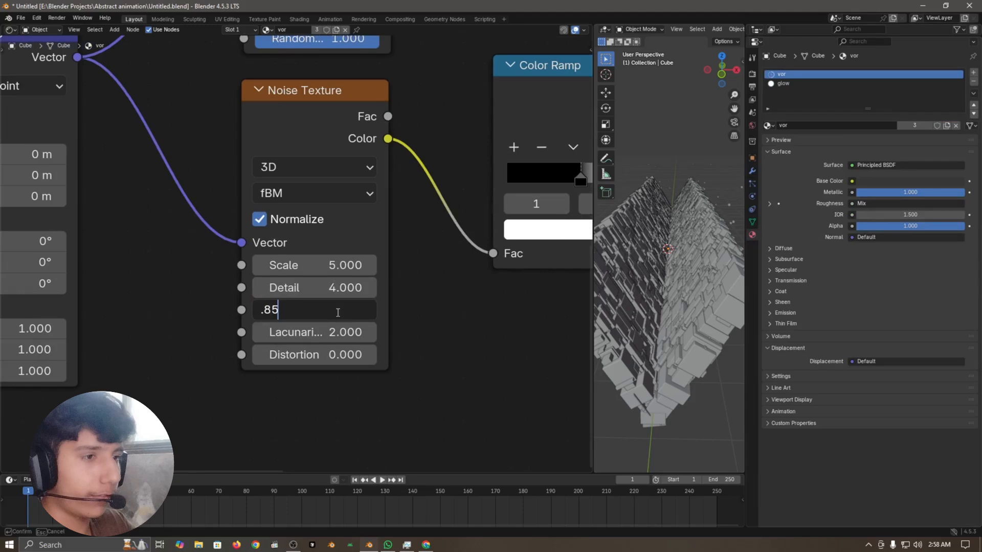
{"action": "key", "text": "Return"}
Duplicate the Voronoi Texture and the lower Color Ramp and place the copies below the existing nodes.
{"action": "scroll", "coordinate": [462, 276], "scroll_direction": "down", "scroll_amount": 4}
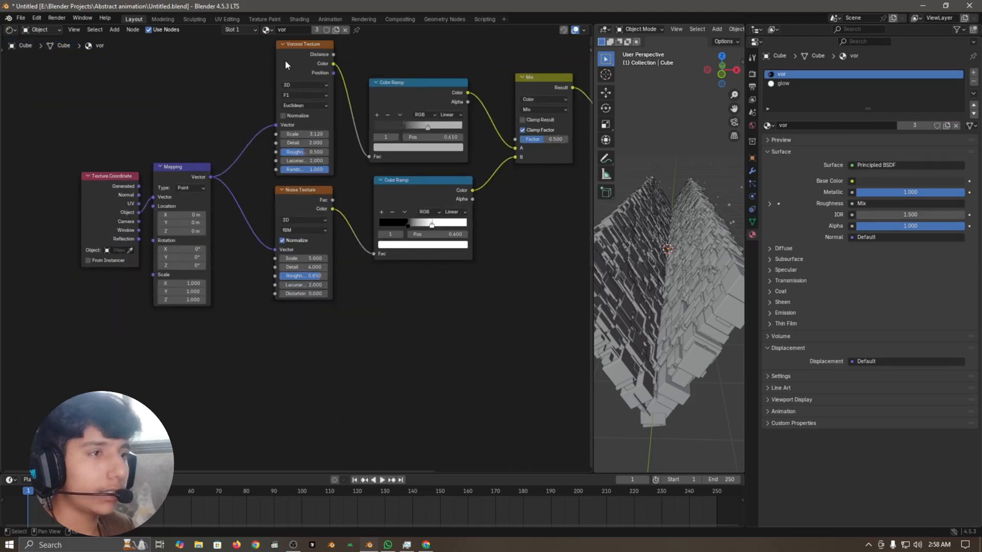
{"action": "scroll", "coordinate": [364, 147], "scroll_direction": "down", "scroll_amount": 2}
{"action": "key", "text": "shift+d"}
{"action": "left_click", "coordinate": [383, 334]}
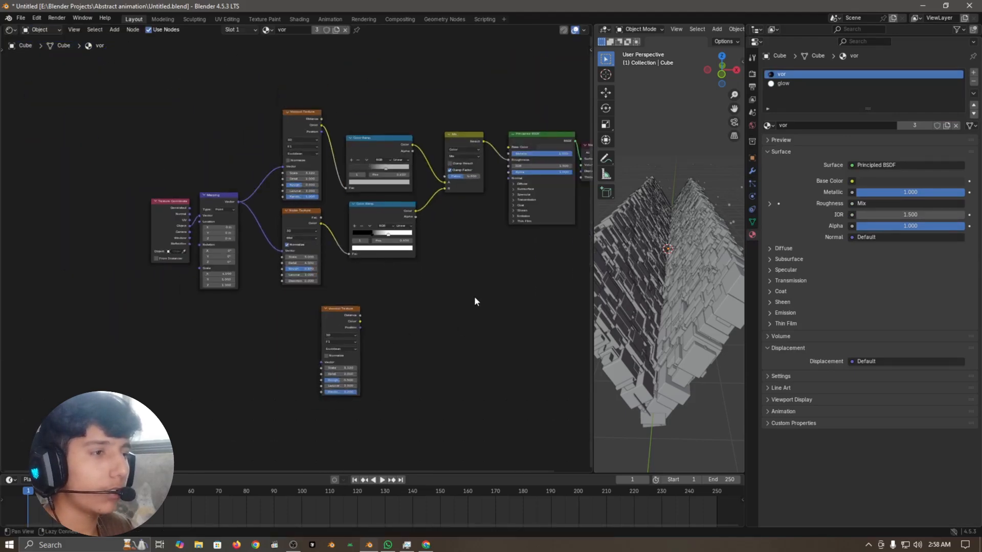
{"action": "scroll", "coordinate": [392, 219], "scroll_direction": "up", "scroll_amount": 2}
{"action": "key", "text": "shift+d"}
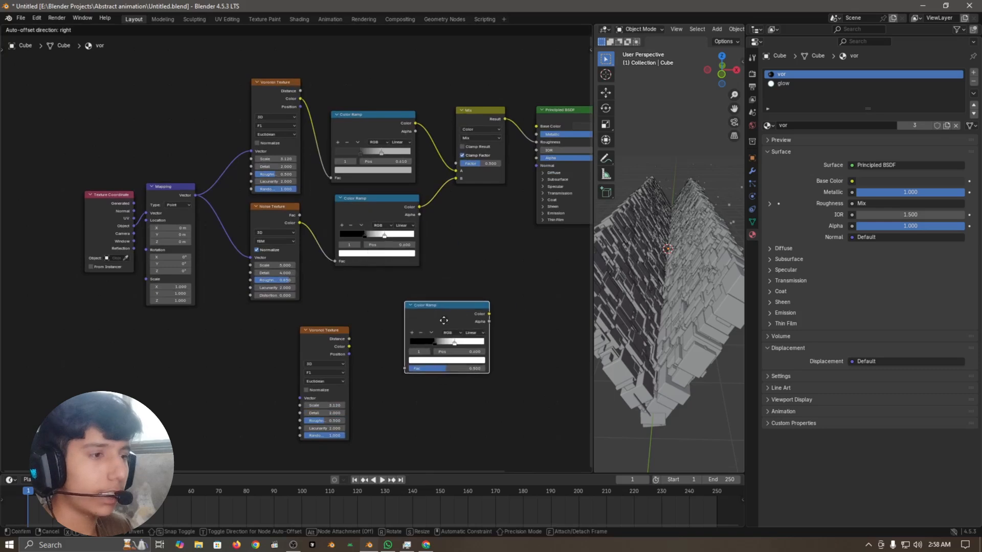
{"action": "left_click", "coordinate": [417, 305]}
{"action": "left_click", "coordinate": [511, 342]}
Link the Mapping Vector to the duplicated Voronoi Texture, place it below the Noise Texture, and link its Distance to the duplicated Color Ramp's Fac.
{"action": "scroll", "coordinate": [467, 429], "scroll_direction": "up", "scroll_amount": 4}
{"action": "middle_click_drag", "start_coordinate": [467, 428], "coordinate": [444, 391]}
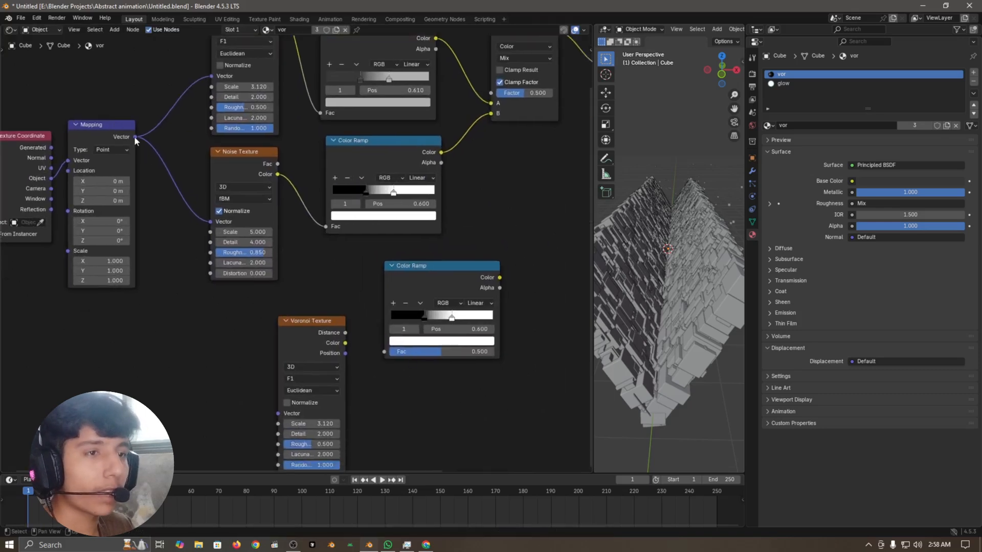
{"action": "left_click_drag", "start_coordinate": [135, 136], "coordinate": [276, 412]}
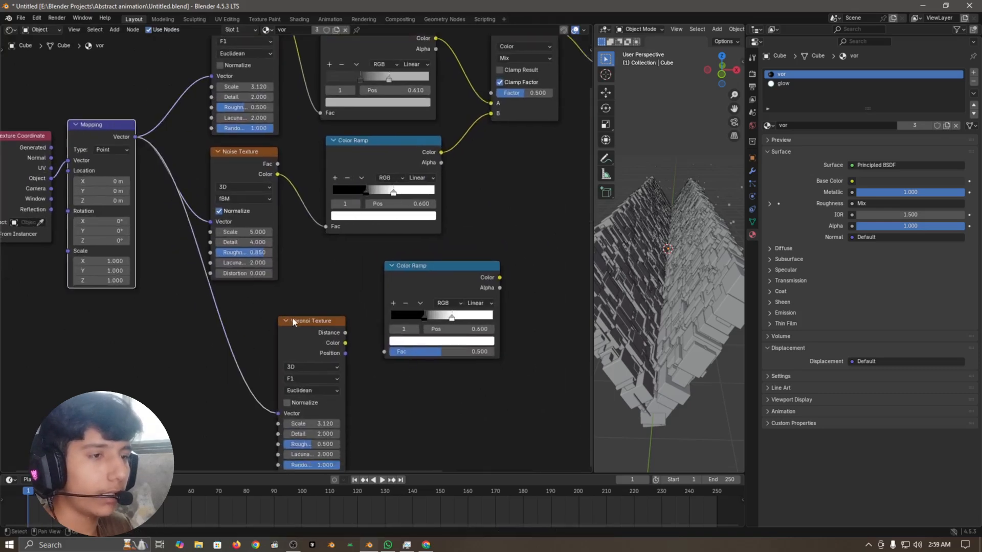
{"action": "left_click_drag", "start_coordinate": [292, 321], "coordinate": [226, 291]}
{"action": "scroll", "coordinate": [235, 307], "scroll_direction": "up", "scroll_amount": 2}
{"action": "left_click_drag", "start_coordinate": [244, 332], "coordinate": [303, 406]}
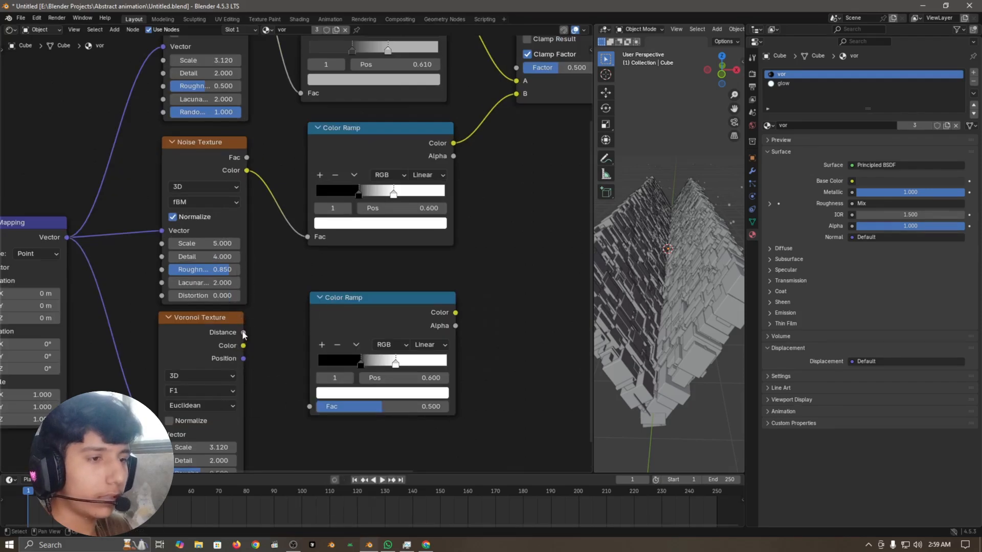
{"action": "left_click_drag", "start_coordinate": [244, 333], "coordinate": [309, 407]}
Expand the Principled BSDF's Emission settings and link the duplicated Color Ramp's Color to the Emission Color input.
{"action": "key", "text": "Home"}
{"action": "scroll", "coordinate": [489, 244], "scroll_direction": "up", "scroll_amount": 2}
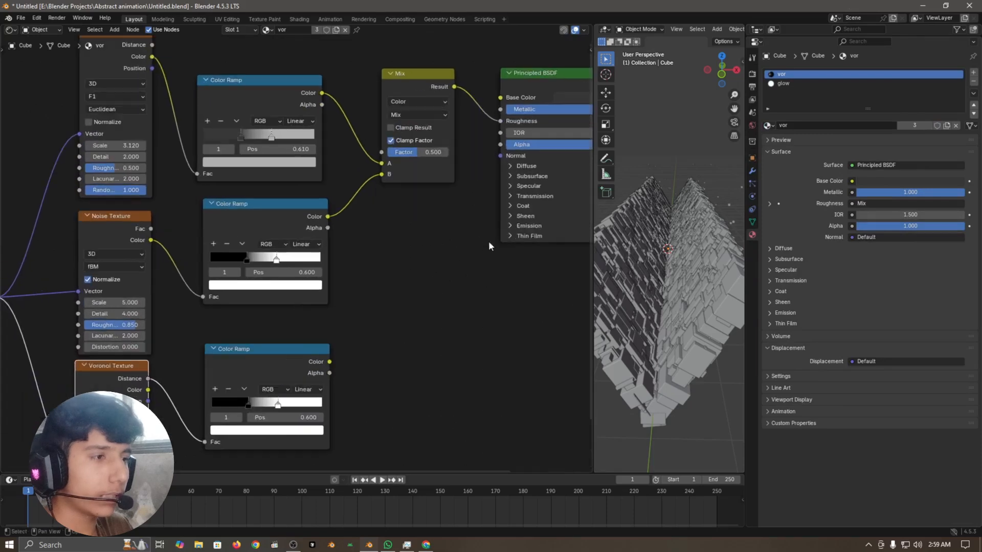
{"action": "left_click", "coordinate": [520, 224]}
{"action": "left_click_drag", "start_coordinate": [330, 362], "coordinate": [500, 238]}
{"action": "scroll", "coordinate": [484, 306], "scroll_direction": "down", "scroll_amount": 2, "text": "ctrl"}
{"action": "scroll", "coordinate": [484, 305], "scroll_direction": "down", "scroll_amount": 2, "text": "ctrl"}
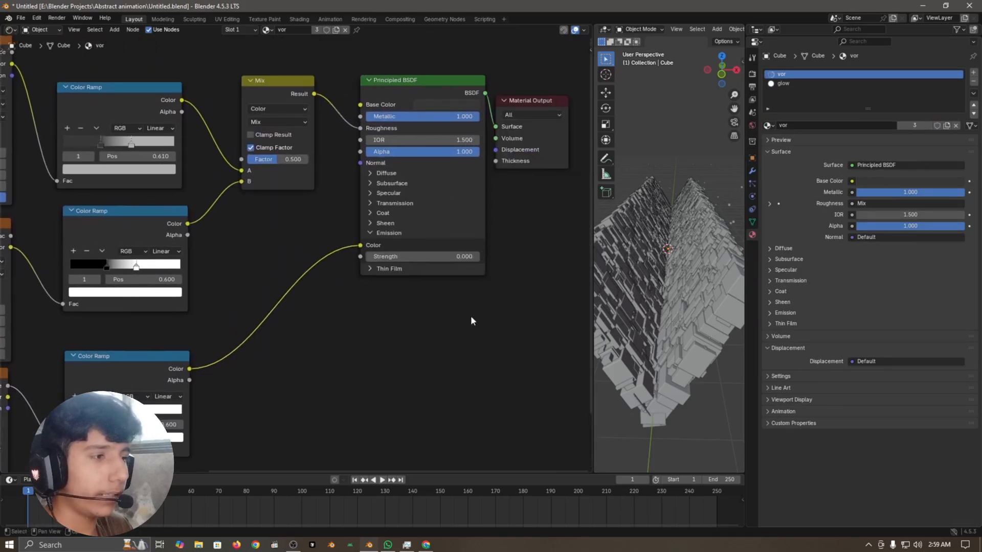
Set the Principled BSDF's Emission Strength to 20.
{"action": "scroll", "coordinate": [510, 256], "scroll_direction": "up", "scroll_amount": 2}
{"action": "left_click", "coordinate": [510, 257]}
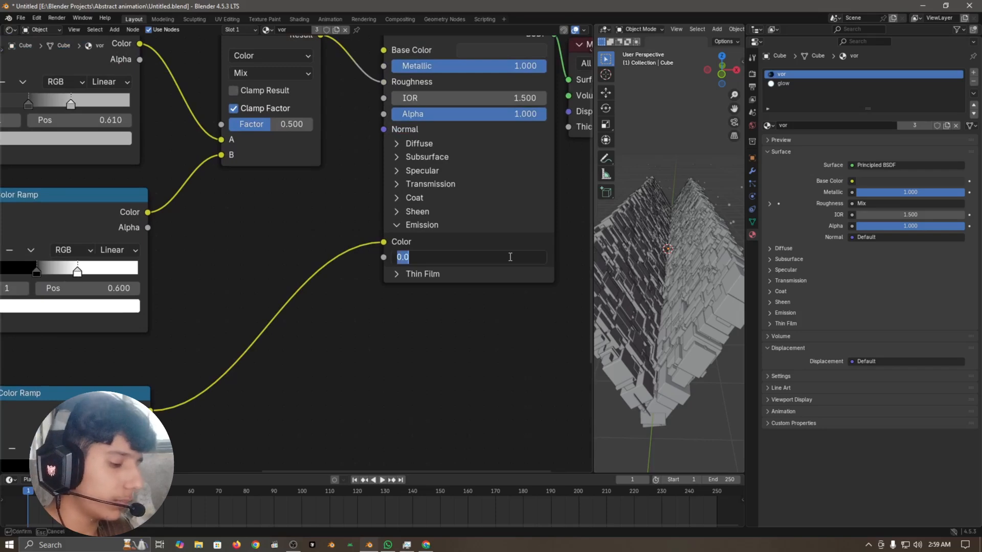
{"action": "key", "text": "Return"}
{"action": "scroll", "coordinate": [417, 319], "scroll_direction": "down", "scroll_amount": 3}
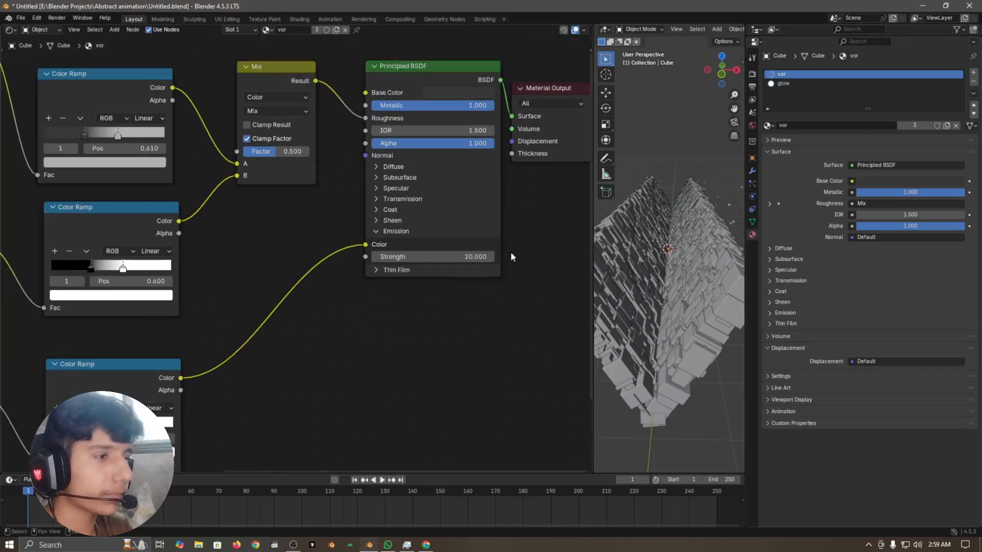
Move the black stop of the emission Color Ramp to position 0 and change its colour to saturated blue.
{"action": "middle_click_drag", "start_coordinate": [417, 320], "coordinate": [481, 281]}
{"action": "scroll", "coordinate": [434, 306], "scroll_direction": "up", "scroll_amount": 2}
{"action": "middle_click_drag", "start_coordinate": [385, 337], "coordinate": [493, 230]}
{"action": "scroll", "coordinate": [348, 291], "scroll_direction": "up", "scroll_amount": 2}
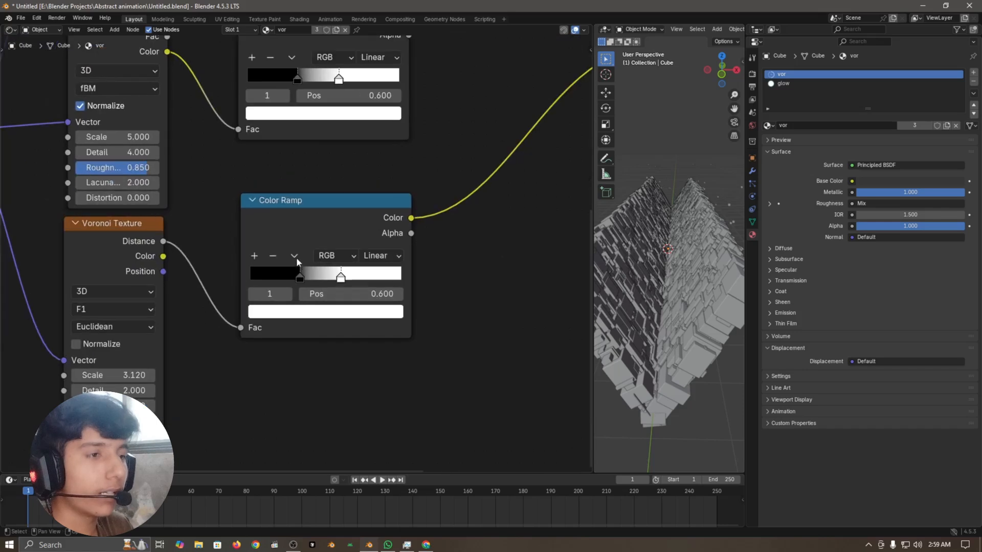
{"action": "scroll", "coordinate": [336, 311], "scroll_direction": "up", "scroll_amount": 2}
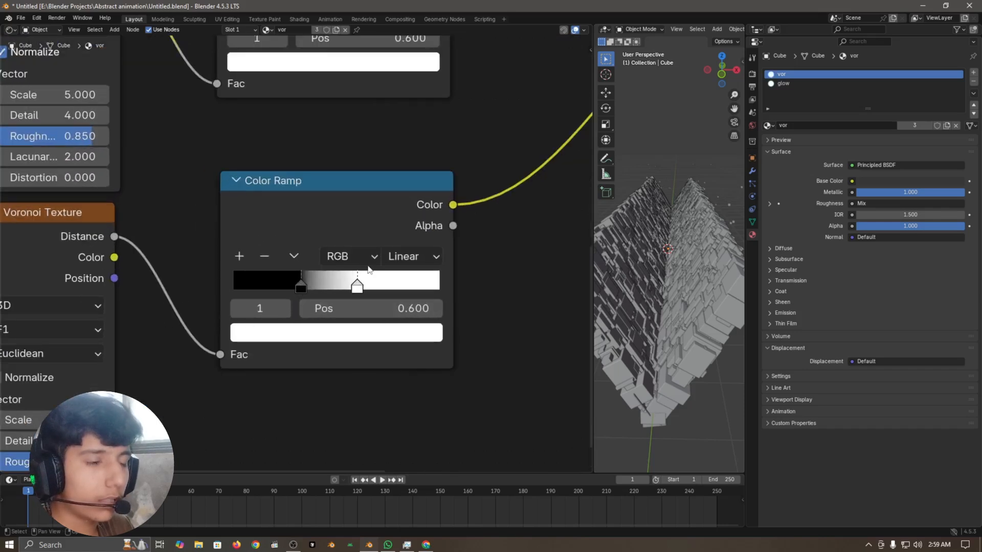
{"action": "left_click_drag", "start_coordinate": [302, 287], "coordinate": [185, 288]}
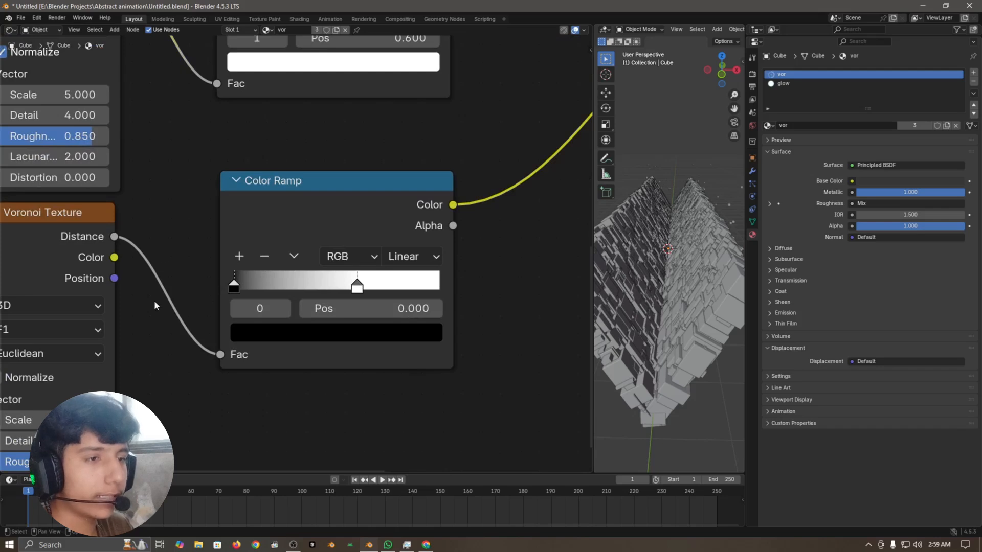
{"action": "left_click", "coordinate": [304, 335]}
{"action": "left_click_drag", "start_coordinate": [411, 166], "coordinate": [406, 27]}
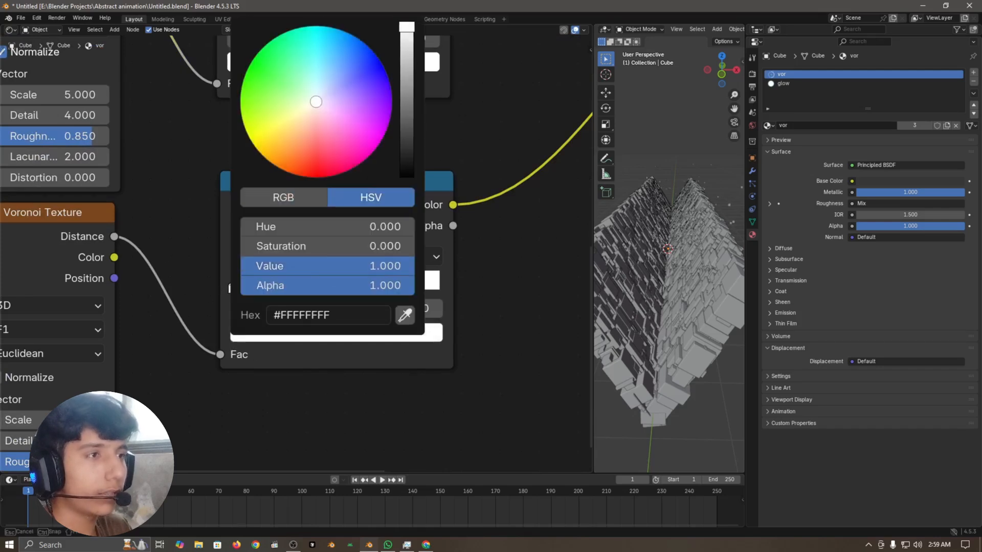
{"action": "left_click_drag", "start_coordinate": [389, 79], "coordinate": [385, 71]}
Change the emission Color Ramp's white stop to black and move it to position 0.103, close to the blue stop.
{"action": "mouse_move", "coordinate": [361, 290]}
{"action": "left_mouse_down"}
{"action": "mouse_move", "coordinate": [397, 285]}
{"action": "mouse_move", "coordinate": [358, 285]}
{"action": "left_mouse_up"}
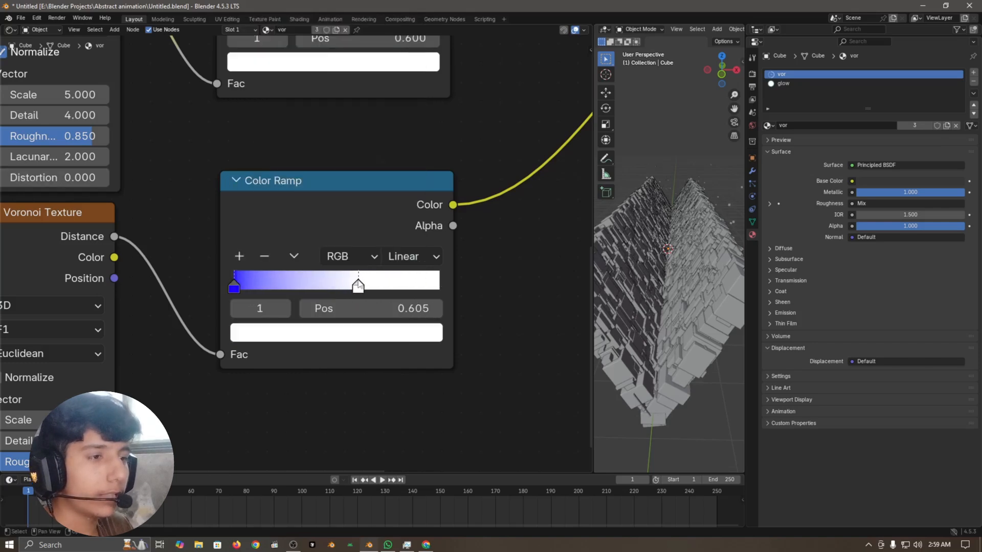
{"action": "left_click", "coordinate": [376, 339]}
{"action": "left_click_drag", "start_coordinate": [415, 148], "coordinate": [416, 181]}
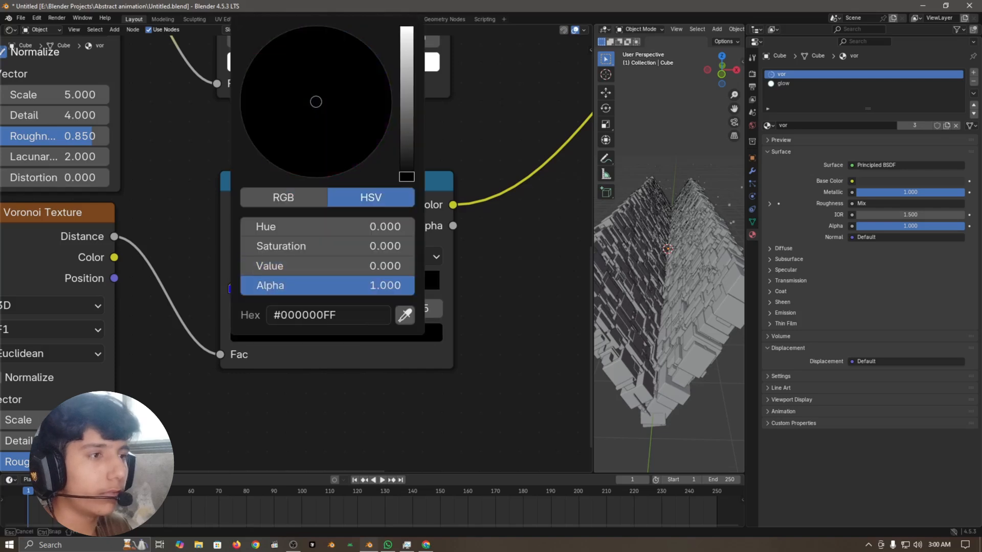
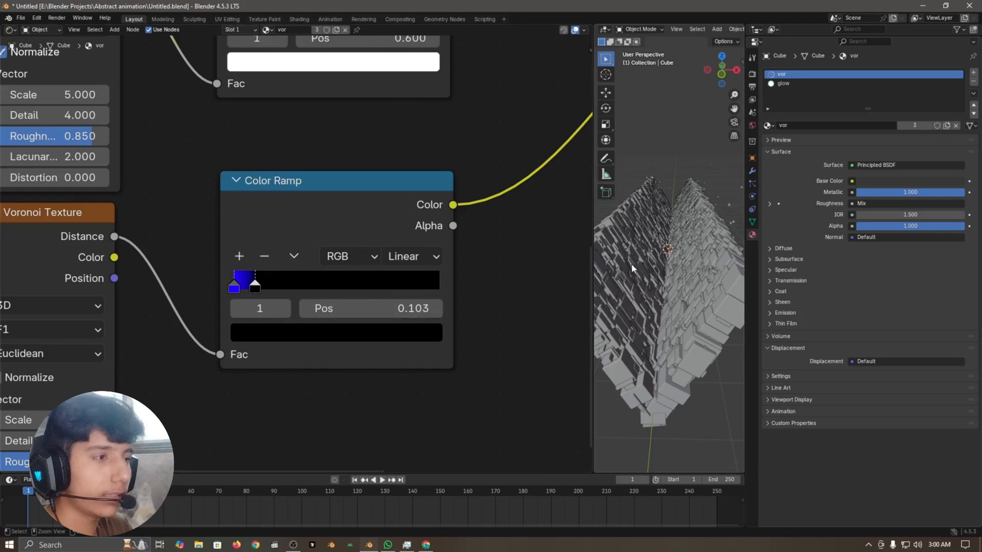
Set the distance metric of the lower Voronoi Texture, which feeds the emission Color Ramp, to Manhattan.
{"action": "middle_click_drag", "start_coordinate": [563, 276], "coordinate": [490, 317], "text": "ctrl"}
{"action": "middle_click_drag", "start_coordinate": [296, 393], "coordinate": [304, 314]}
{"action": "left_click", "coordinate": [289, 287]}
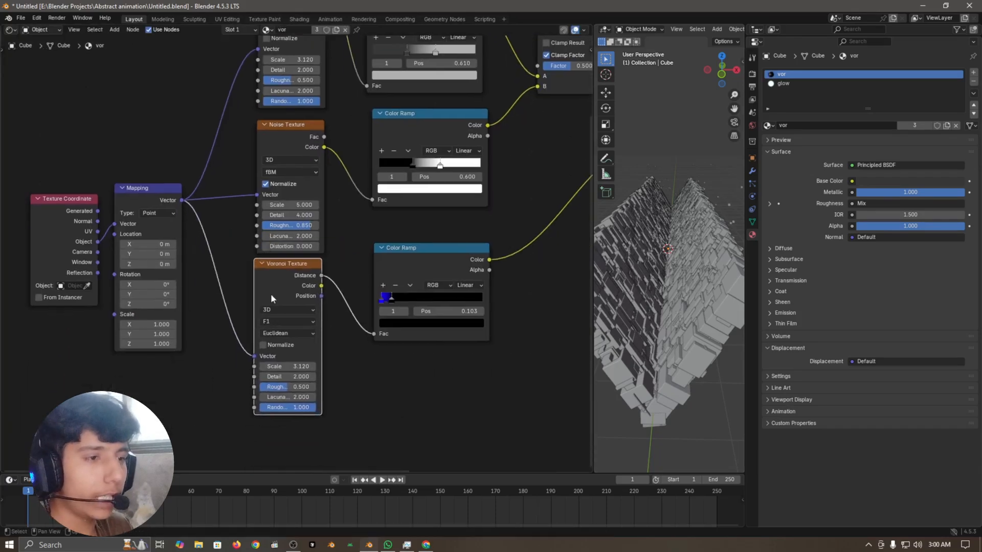
{"action": "scroll", "coordinate": [272, 294], "scroll_direction": "up", "scroll_amount": 3}
{"action": "left_click", "coordinate": [336, 248]}
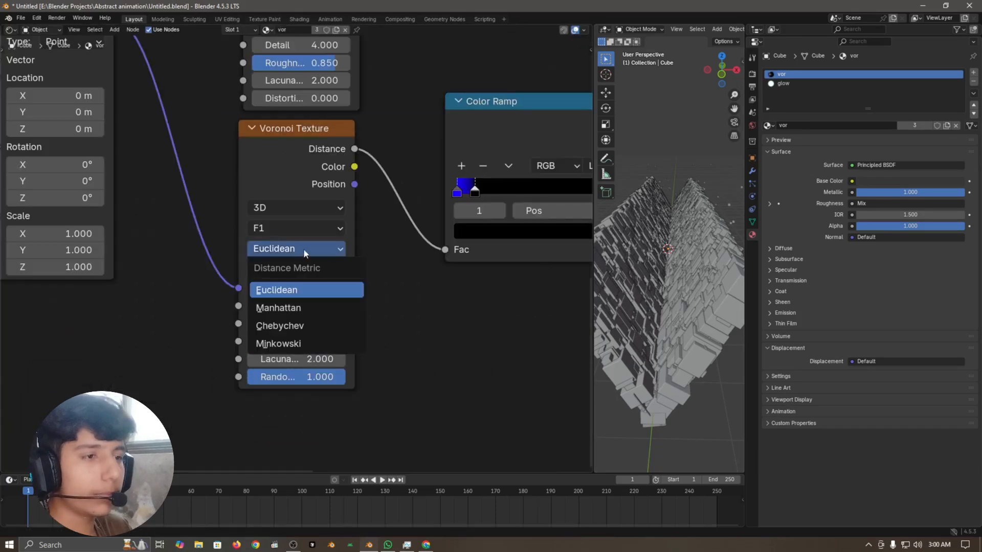
{"action": "left_click", "coordinate": [309, 307]}
Set the lower Voronoi Texture's Scale to 1 and its Detail, Roughness and Lacunarity to 0.
{"action": "scroll", "coordinate": [424, 337], "scroll_direction": "up", "scroll_amount": 2}
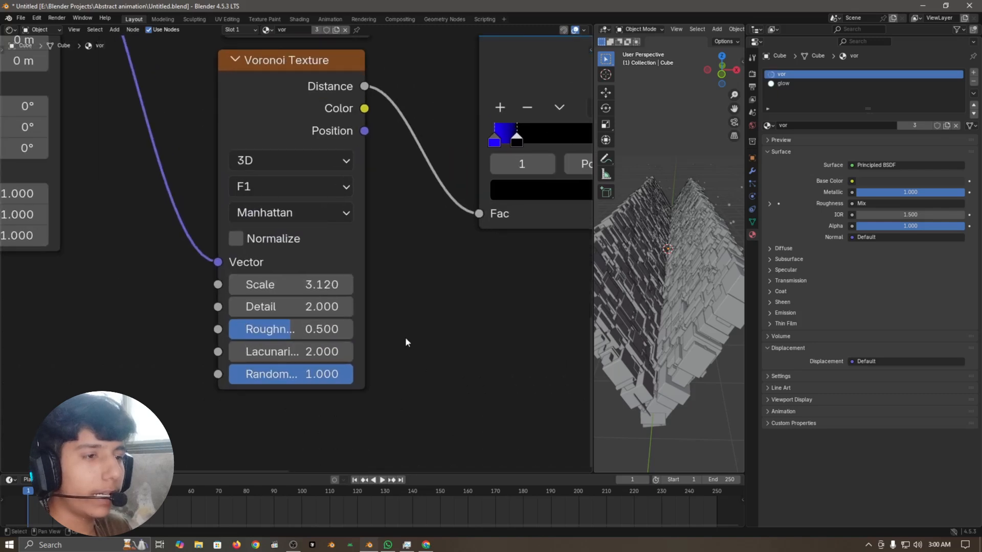
{"action": "double_click", "coordinate": [305, 284]}
{"action": "type", "text": "1"}
{"action": "key", "text": "Return"}
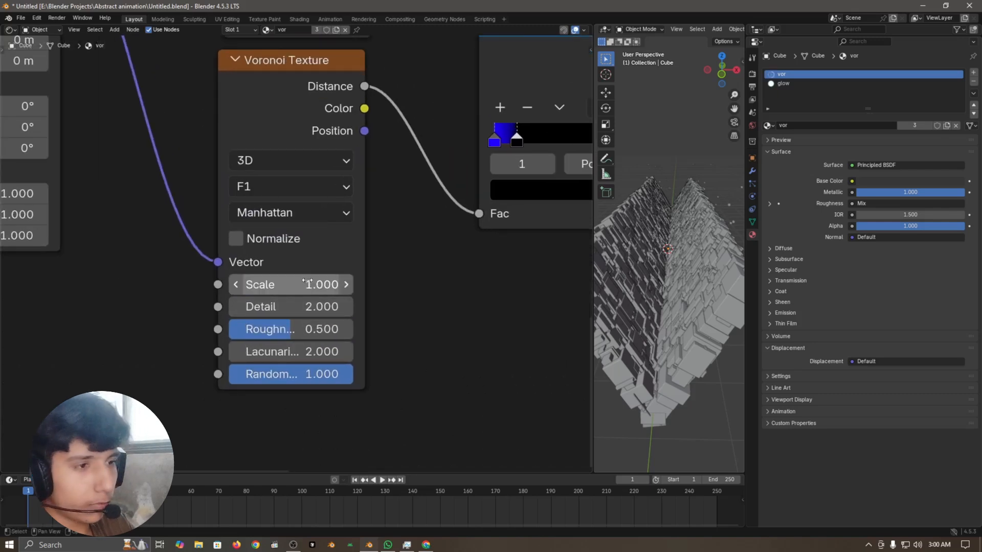
{"action": "left_click_drag", "start_coordinate": [312, 306], "coordinate": [306, 327]}
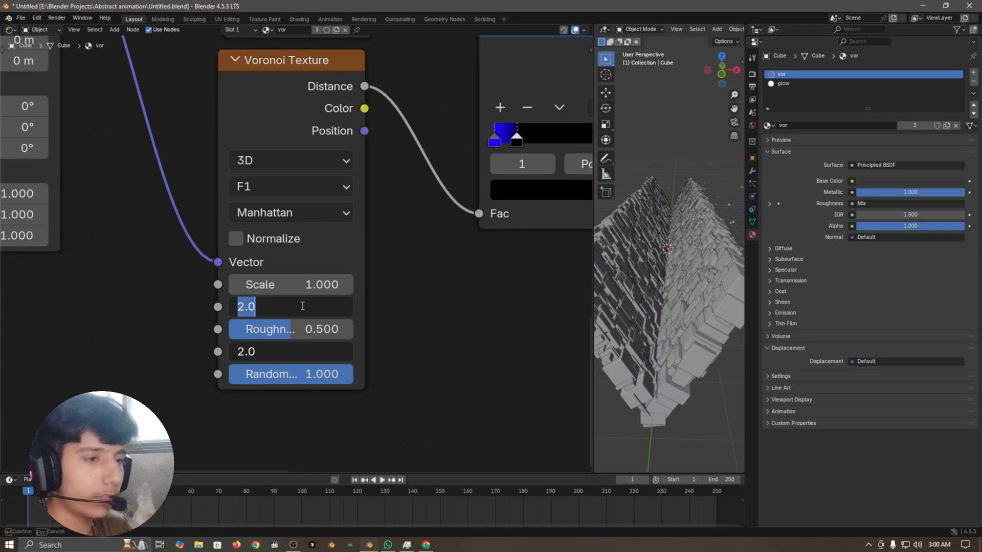
{"action": "type", "text": "0"}
{"action": "key", "text": "Return"}
{"action": "double_click", "coordinate": [309, 328]}
{"action": "type", "text": "00"}
{"action": "key", "text": "Return"}
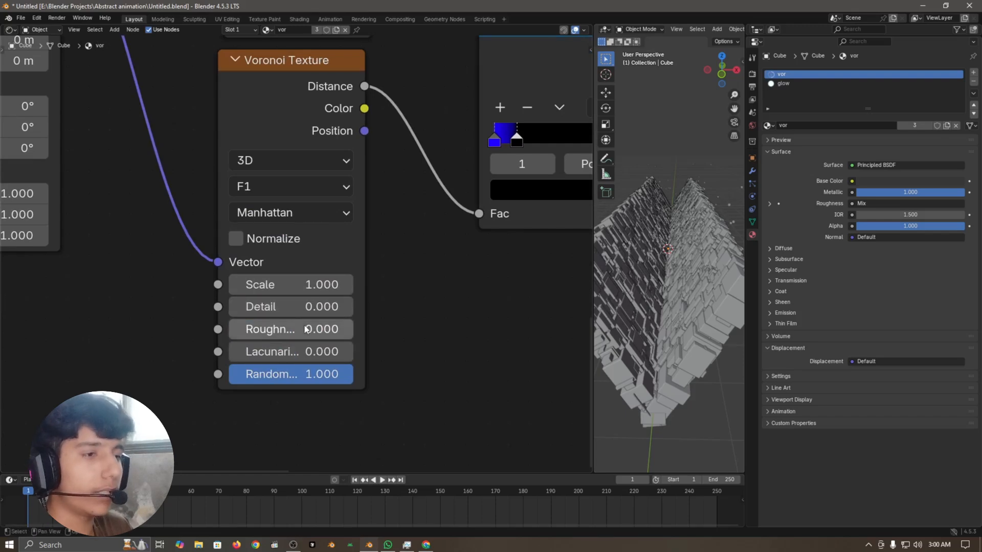
Set the distance metric of the upper Voronoi Texture, which feeds the roughness mix, to Manhattan.
{"action": "scroll", "coordinate": [392, 277], "scroll_direction": "down", "scroll_amount": 5}
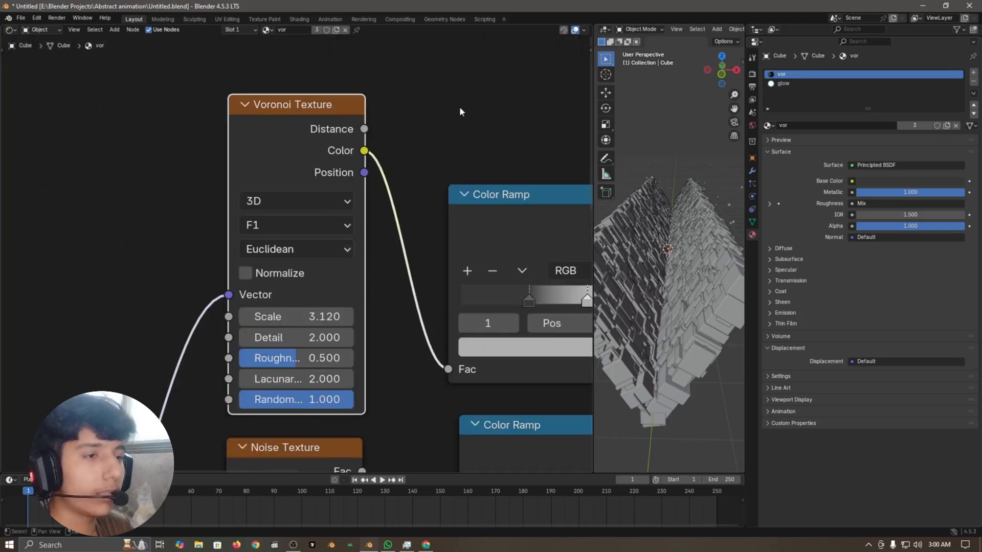
{"action": "scroll", "coordinate": [459, 107], "scroll_direction": "down", "scroll_amount": 1}
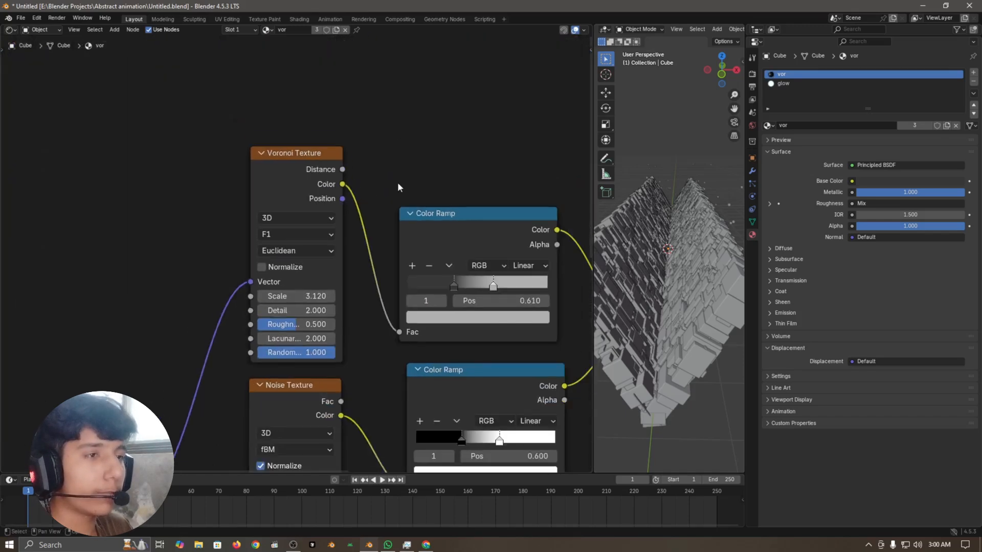
{"action": "key", "text": "g"}
{"action": "right_click", "coordinate": [283, 251]}
{"action": "left_click", "coordinate": [293, 250]}
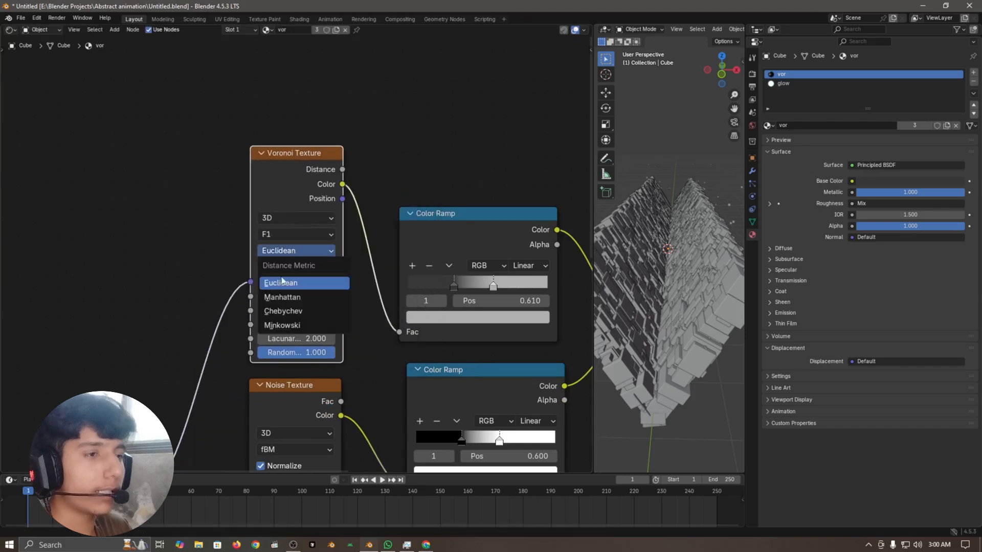
{"action": "left_click", "coordinate": [294, 296]}
Review the complete vor shader node tree from the texture coordinates to the material output.
{"action": "scroll", "coordinate": [373, 176], "scroll_direction": "down", "scroll_amount": 4}
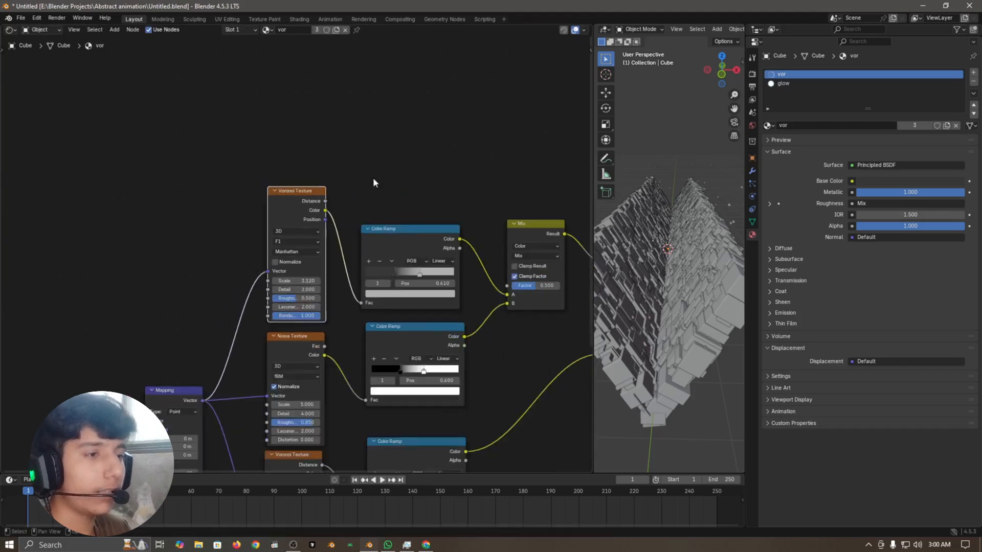
{"action": "scroll", "coordinate": [459, 377], "scroll_direction": "up", "scroll_amount": 4}
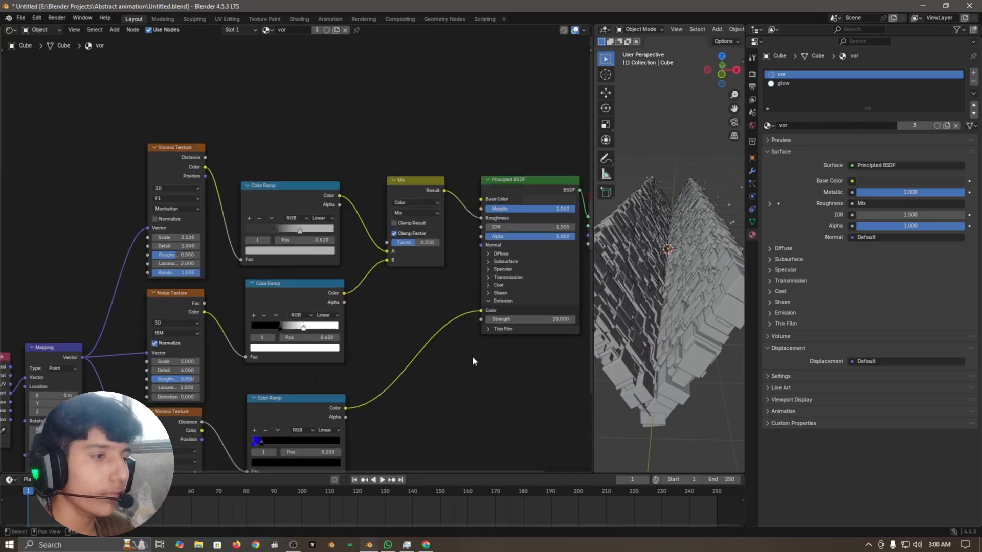
{"action": "scroll", "coordinate": [451, 307], "scroll_direction": "down", "scroll_amount": 4}
{"action": "middle_click_drag", "start_coordinate": [379, 365], "coordinate": [392, 314], "text": "shift"}
{"action": "scroll", "coordinate": [391, 314], "scroll_direction": "down", "scroll_amount": 5}
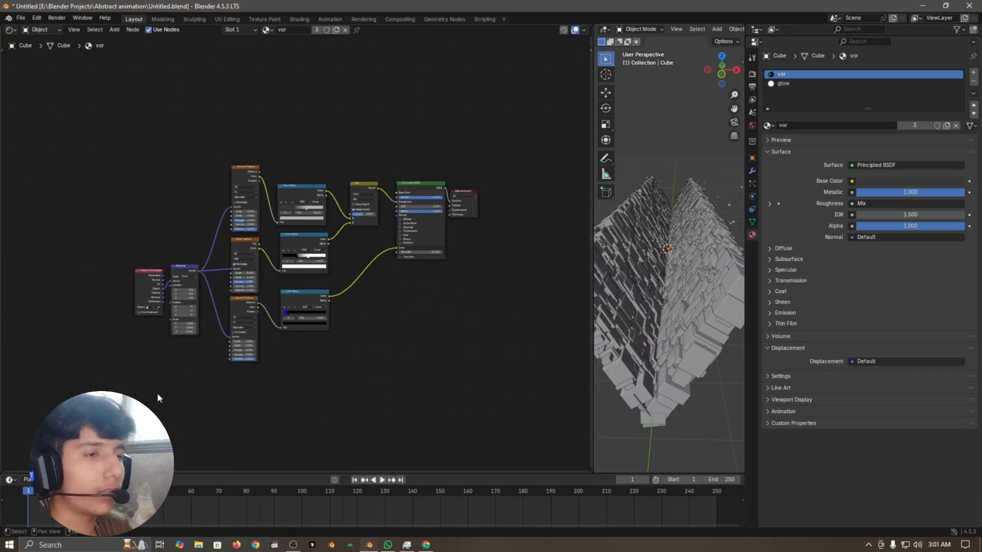
{"action": "left_click_drag", "start_coordinate": [86, 395], "coordinate": [511, 76]}
{"action": "left_click", "coordinate": [498, 101]}
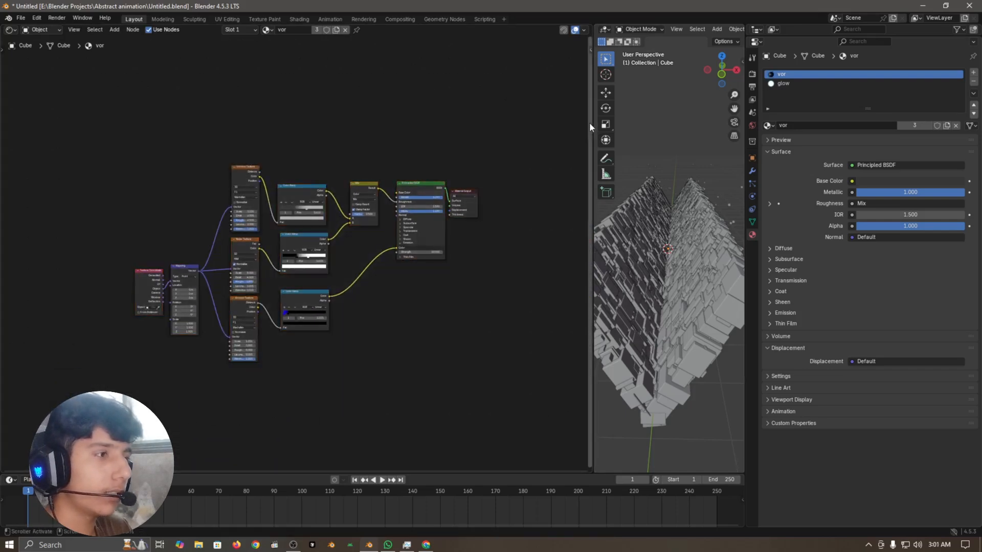
Narrow the shader editor to a thin strip so that the 3D viewport fills most of the workspace.
{"action": "left_click_drag", "start_coordinate": [593, 124], "coordinate": [588, 126]}
{"action": "left_click_drag", "start_coordinate": [566, 131], "coordinate": [246, 180]}
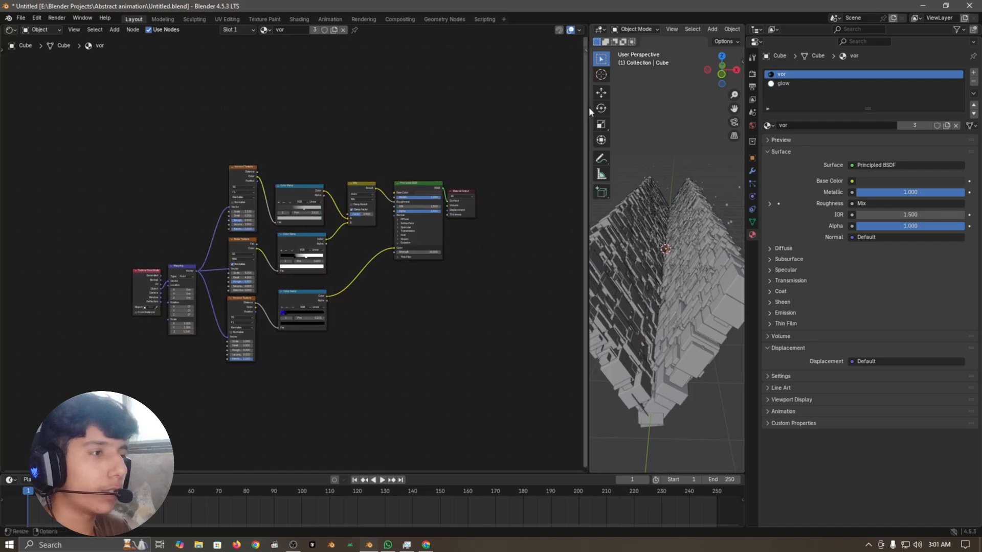
{"action": "left_click_drag", "start_coordinate": [588, 107], "coordinate": [105, 140]}
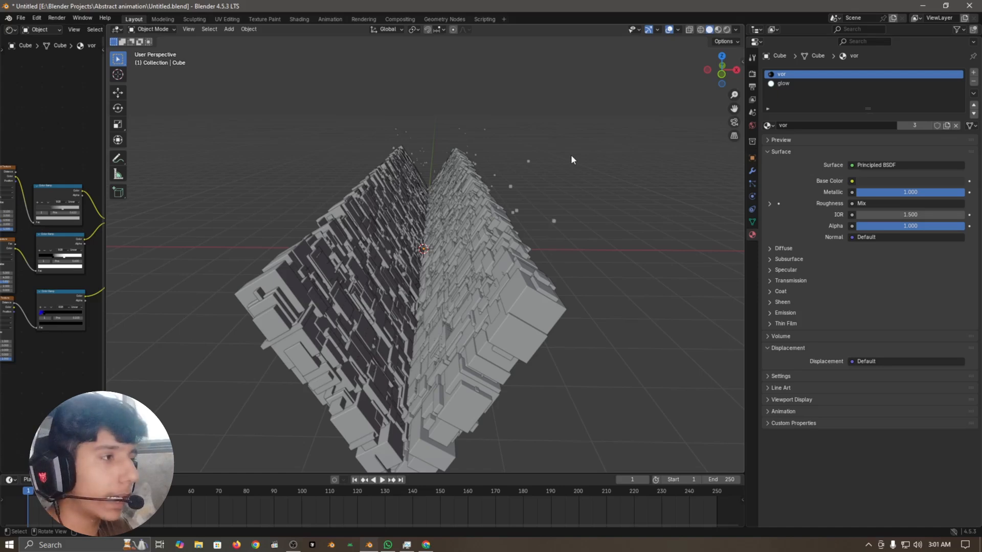
Set the World's background surface colour to pure black.
{"action": "left_click", "coordinate": [752, 125]}
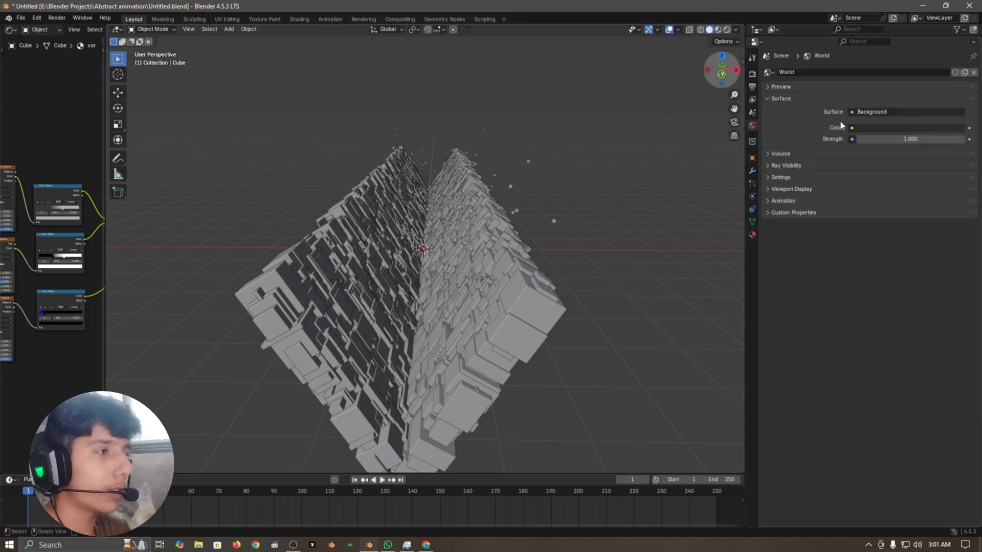
{"action": "left_click", "coordinate": [915, 128]}
{"action": "left_click_drag", "start_coordinate": [957, 199], "coordinate": [956, 207]}
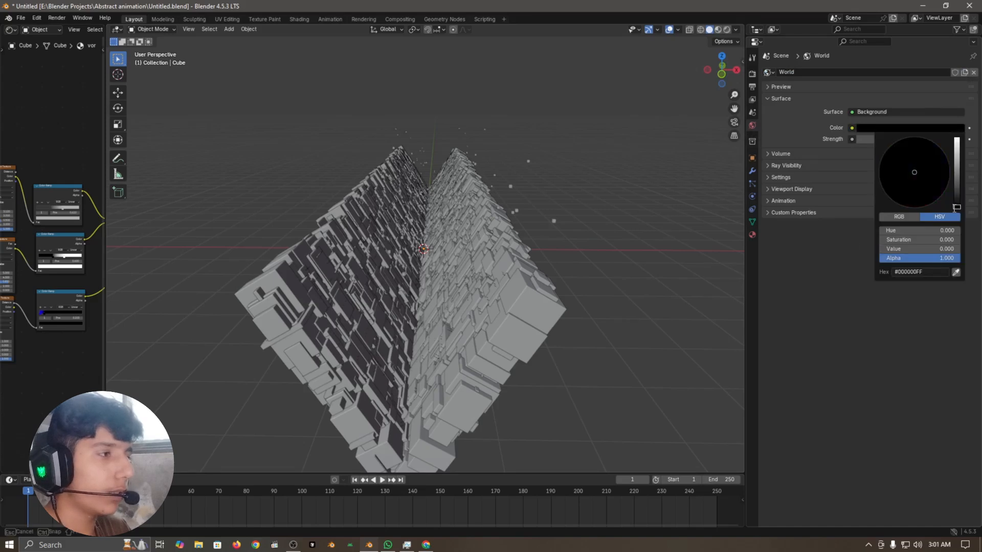
{"action": "left_click_drag", "start_coordinate": [918, 239], "coordinate": [915, 230]}
{"action": "key", "text": "Return"}
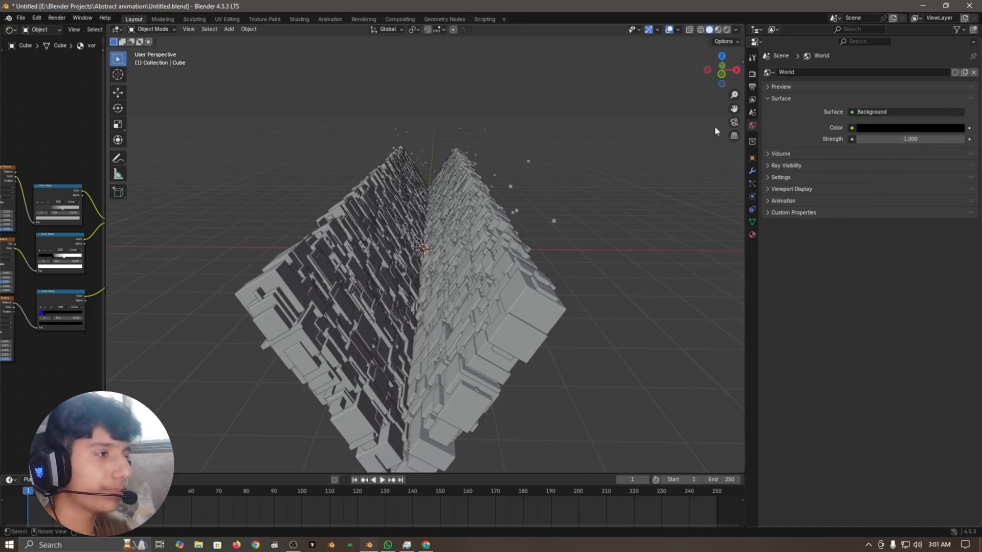
Assign a Principled Volume shader to the World's volume and set its Density to 0.04.
{"action": "left_click", "coordinate": [782, 154]}
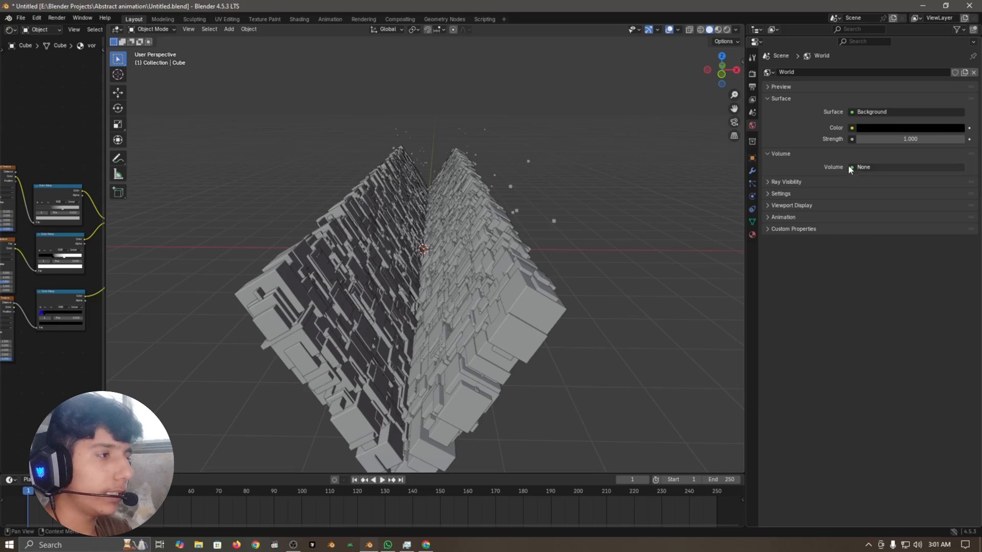
{"action": "left_click", "coordinate": [852, 167]}
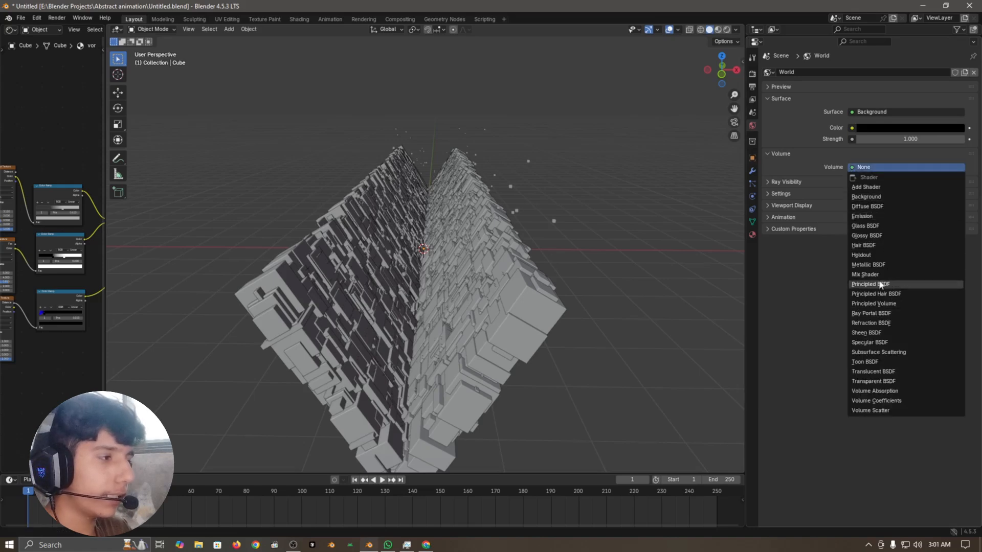
{"action": "left_click", "coordinate": [897, 304]}
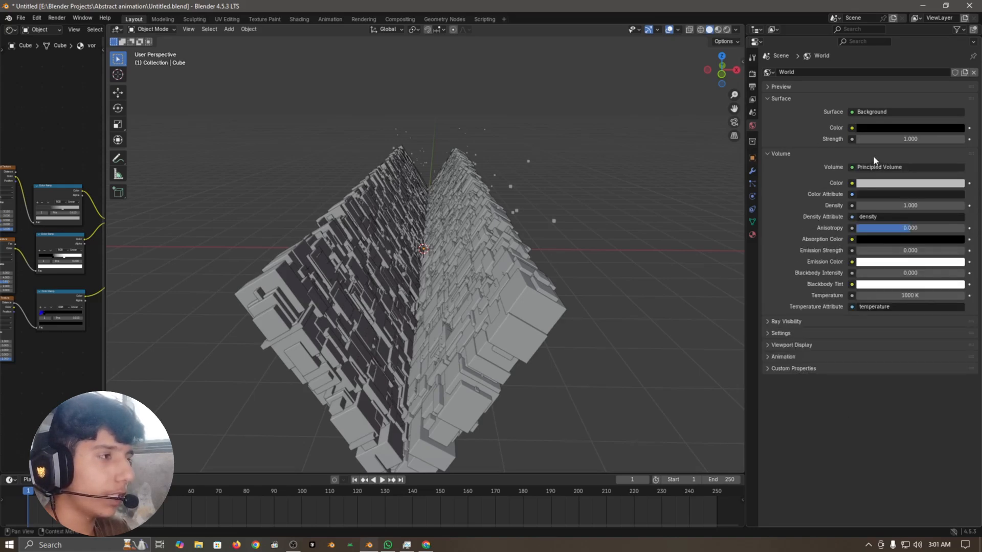
{"action": "left_click", "coordinate": [919, 205]}
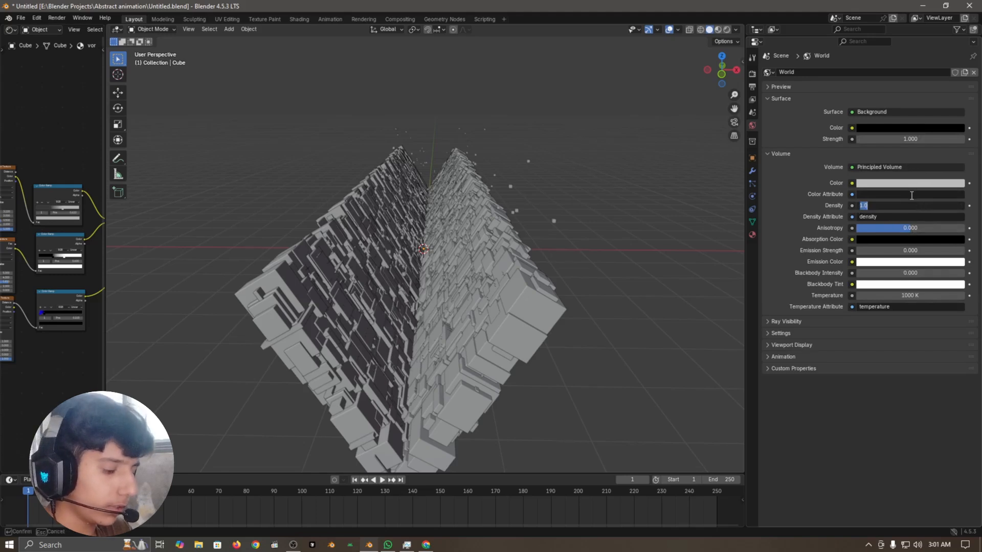
{"action": "type", "text": "0.04"}
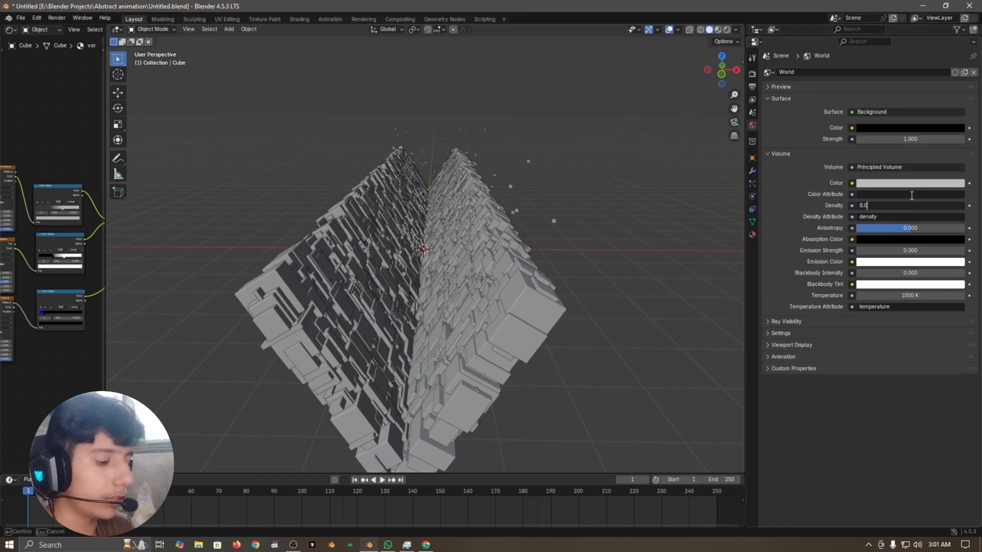
{"action": "key", "text": "Return"}
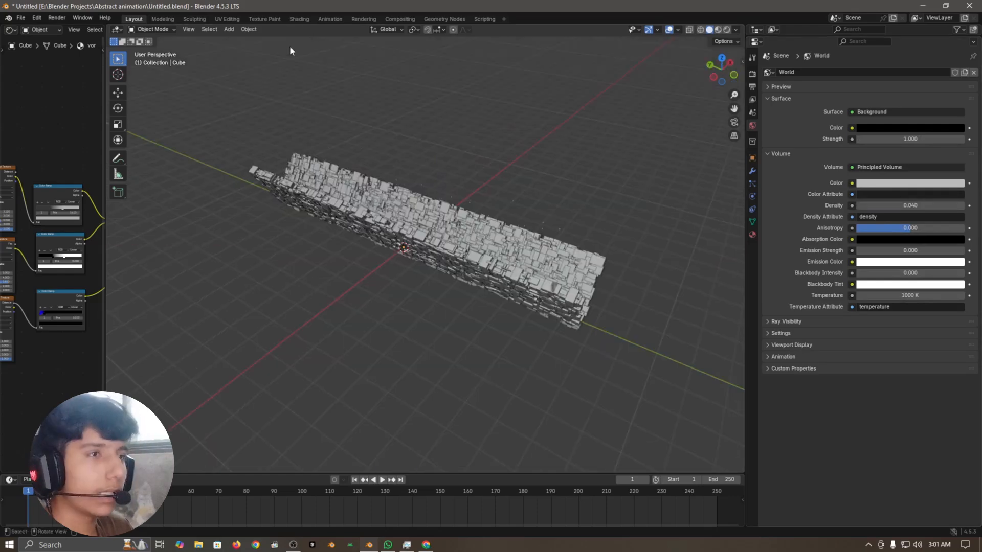
Open the Compositing workspace and add a Glare node between the Render Layers and Composite nodes.
{"action": "left_click", "coordinate": [400, 19]}
{"action": "scroll", "coordinate": [443, 156], "scroll_direction": "down", "scroll_amount": 2}
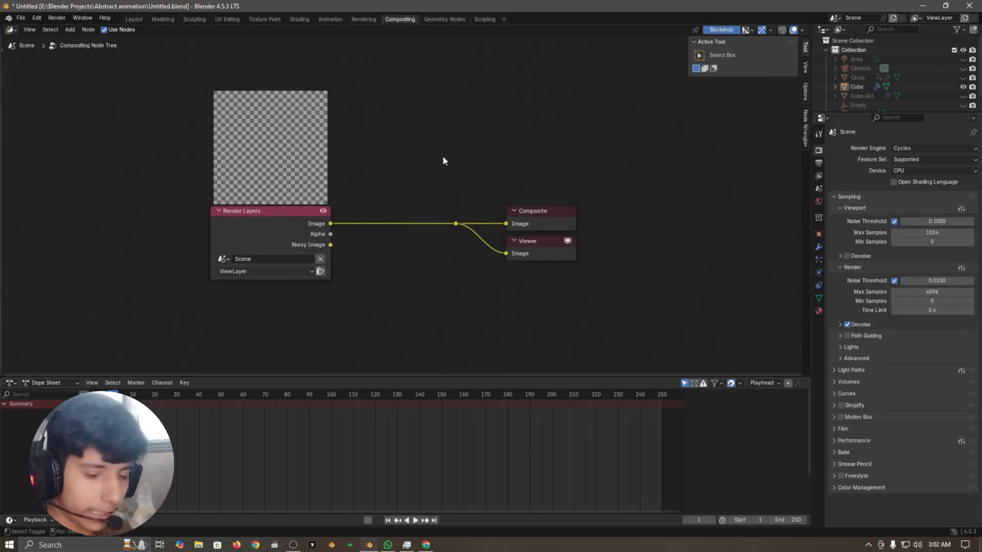
{"action": "key", "text": "shift+a"}
{"action": "type", "text": "glare"}
{"action": "key", "text": "Return"}
{"action": "left_click", "coordinate": [409, 88]}
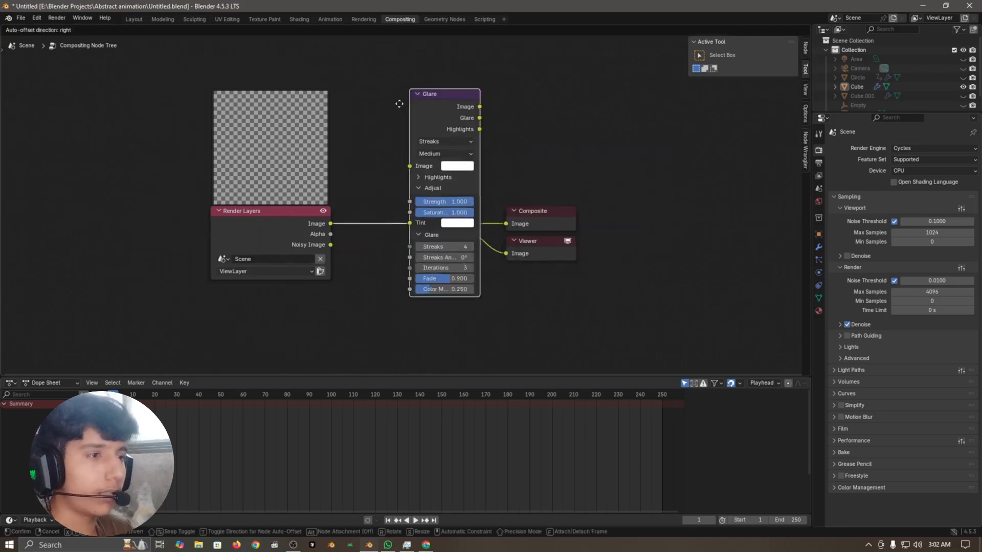
Set the Glare node's type to Bloom, keeping it connected between the Render Layers and Composite nodes.
{"action": "scroll", "coordinate": [391, 173], "scroll_direction": "up", "scroll_amount": 2}
{"action": "left_click", "coordinate": [391, 168]}
{"action": "left_click", "coordinate": [372, 201]}
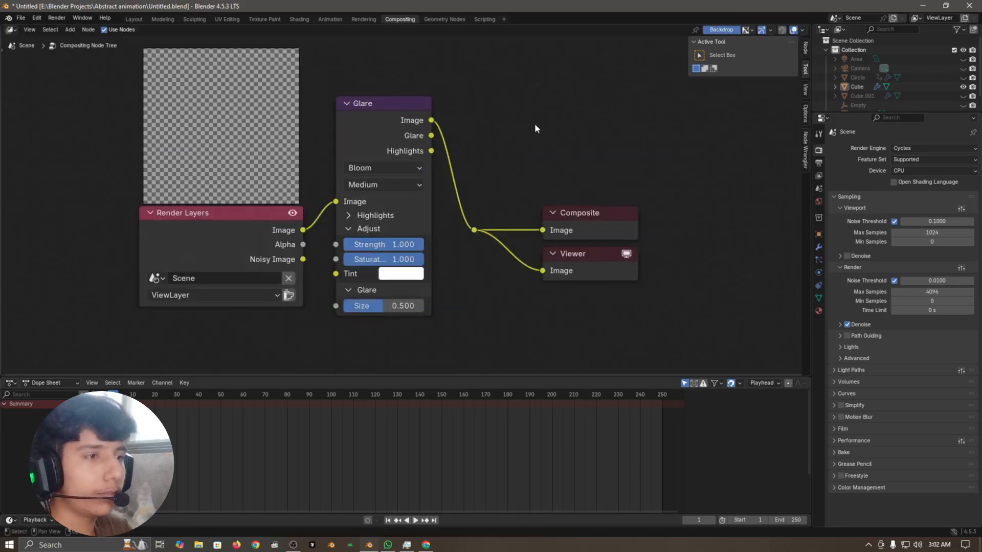
Return to the Layout workspace and save the project file.
{"action": "left_click", "coordinate": [129, 18]}
{"action": "middle_click_drag", "start_coordinate": [461, 163], "coordinate": [389, 207]}
{"action": "key", "text": "ctrl+s"}
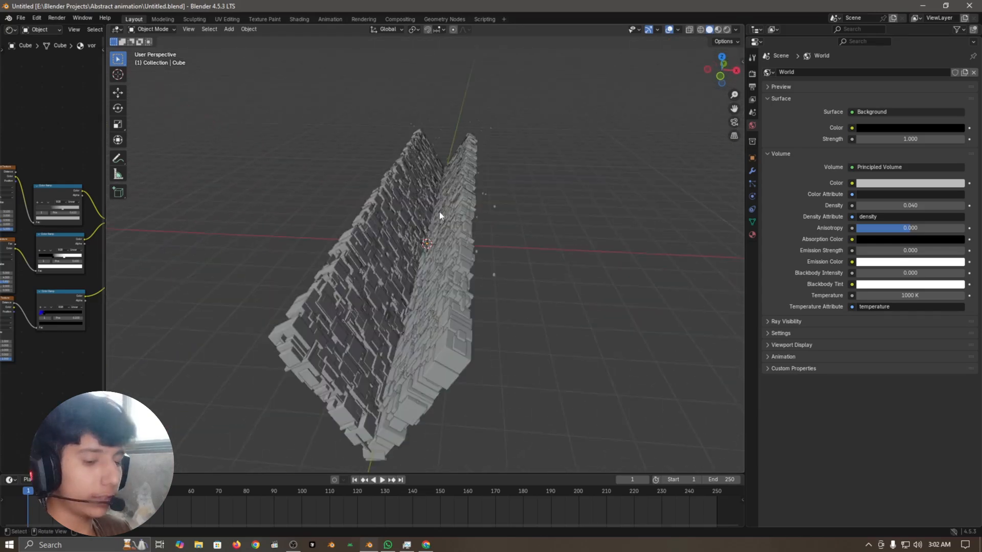
Delete the selected object and add a mesh circle at the world origin.
{"action": "scroll", "coordinate": [508, 279], "scroll_direction": "down", "scroll_amount": 5}
{"action": "key", "text": "Delete"}
{"action": "key", "text": "shift+a"}
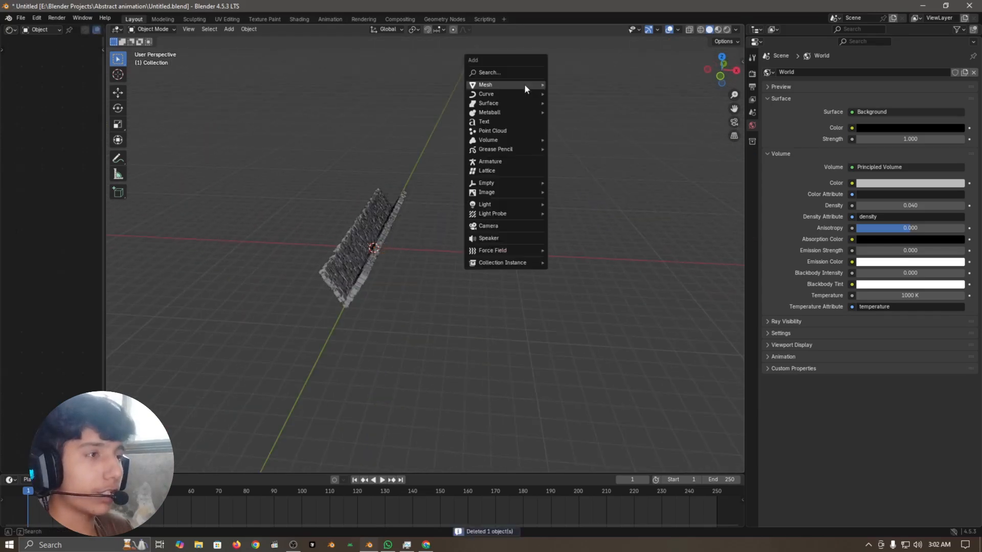
{"action": "mouse_move", "coordinate": [524, 84]}
{"action": "left_click", "coordinate": [587, 101]}
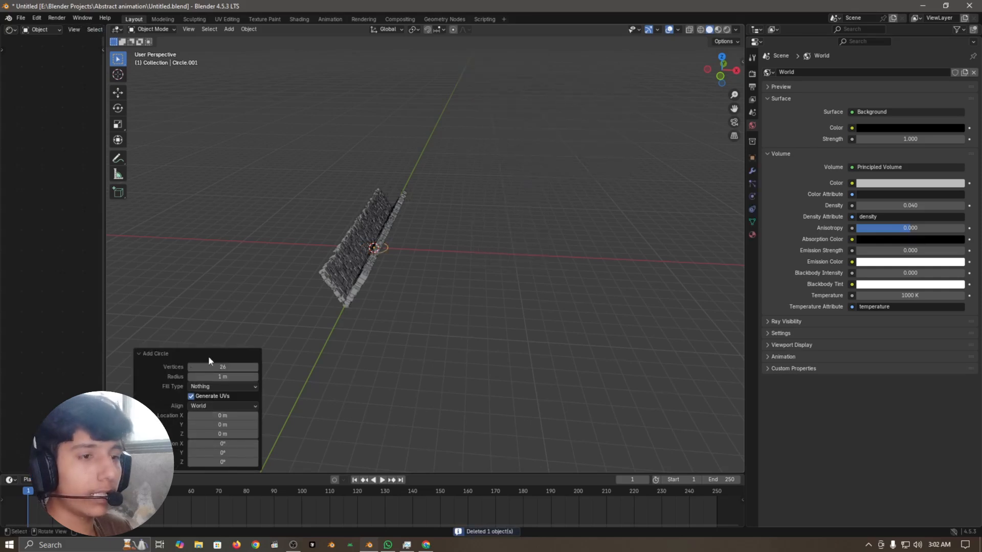
{"action": "scroll", "coordinate": [360, 366], "scroll_direction": "up", "scroll_amount": 4}
{"action": "left_click", "coordinate": [232, 367]}
{"action": "type", "text": "26"}
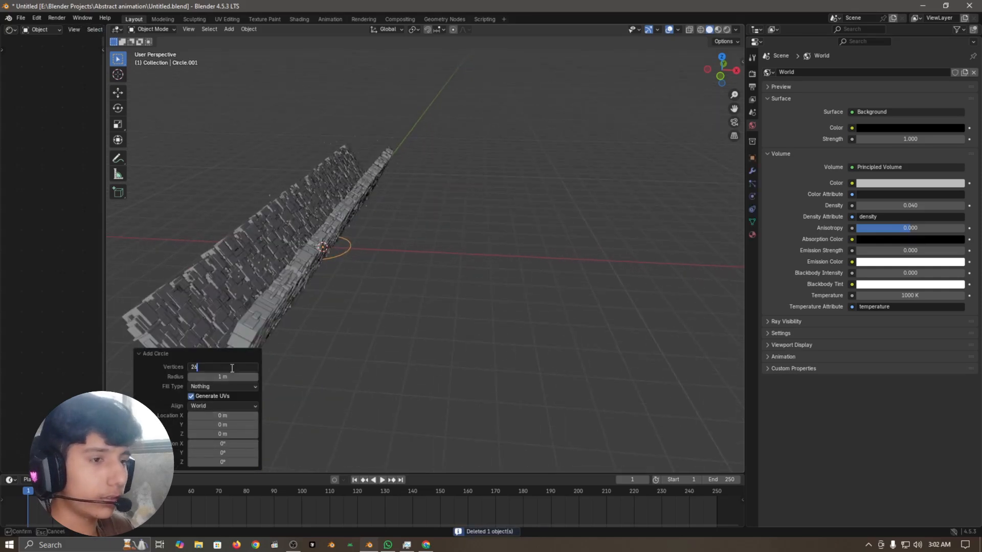
{"action": "type", "text": "3"}
{"action": "key", "text": "Return"}
{"action": "left_click", "coordinate": [208, 385]}
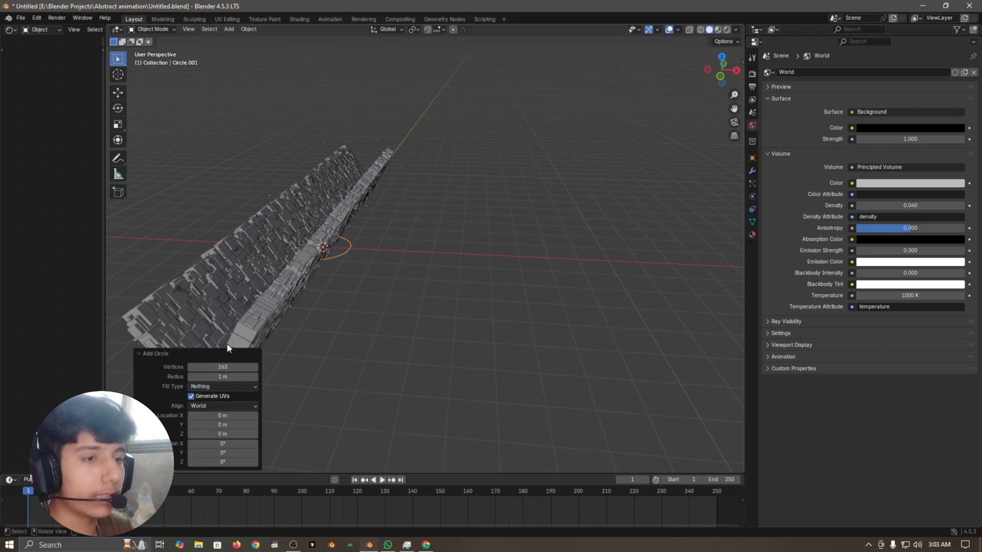
Turn the new circle into a filled triangle with 3 vertices and the N-Gon fill type.
{"action": "left_click", "coordinate": [222, 367]}
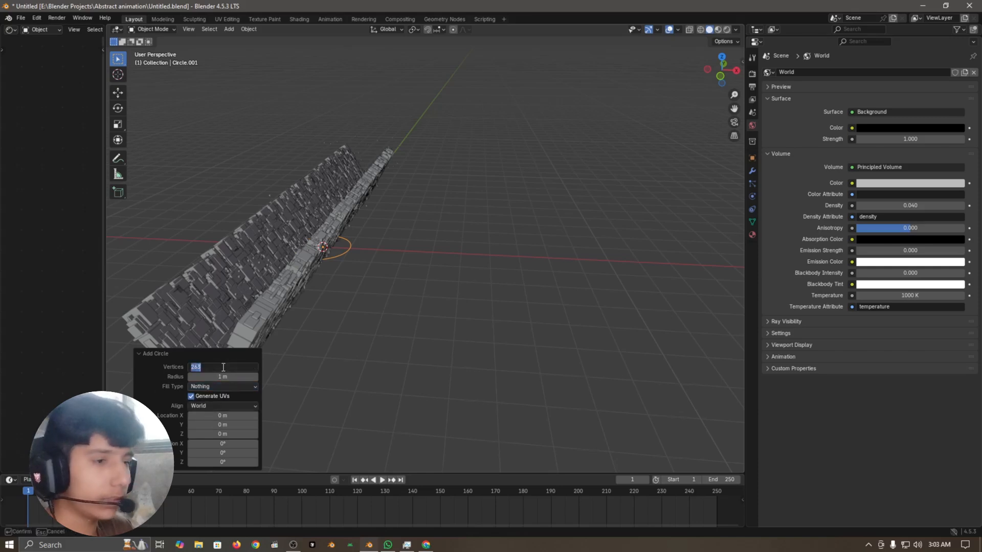
{"action": "type", "text": "3"}
{"action": "key", "text": "Return"}
{"action": "left_click", "coordinate": [209, 387]}
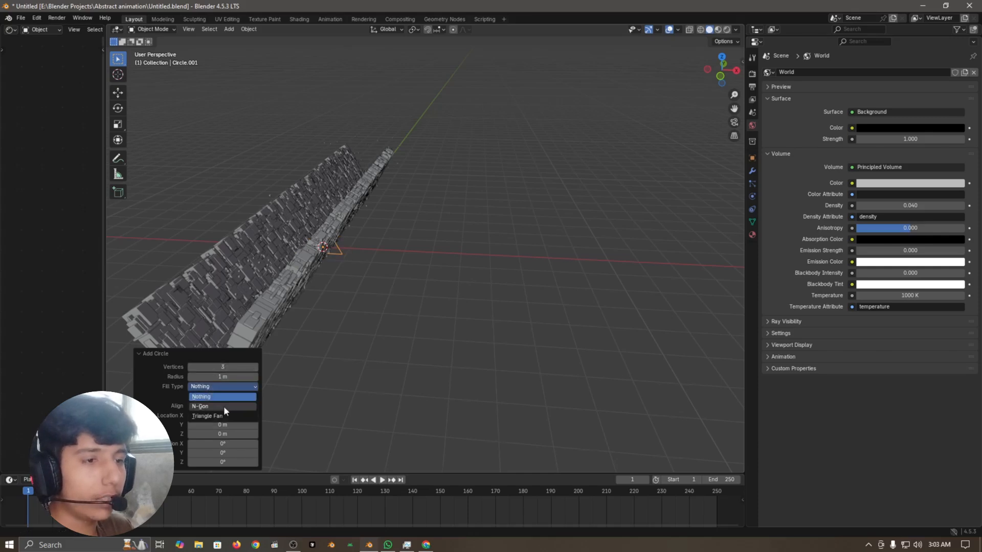
{"action": "left_click", "coordinate": [222, 406]}
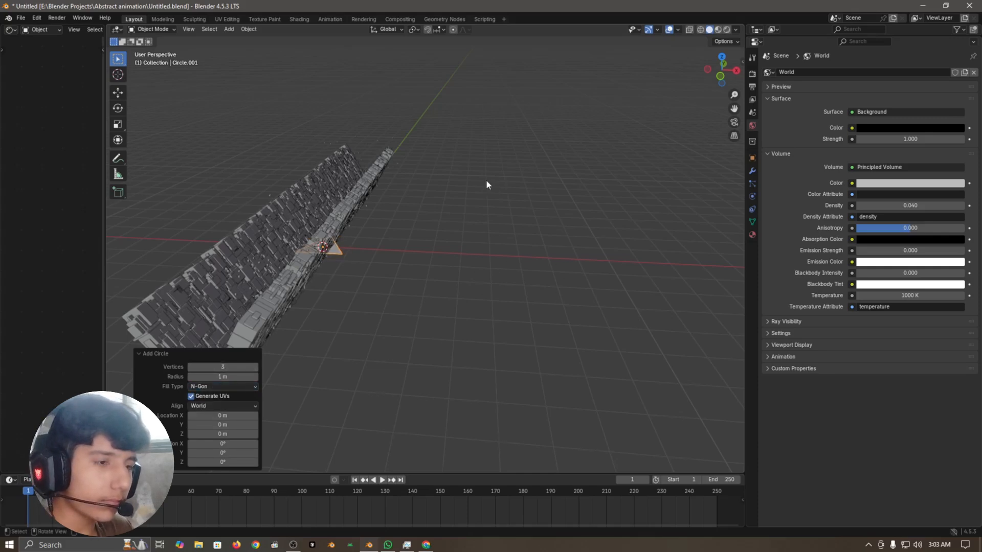
{"action": "left_click", "coordinate": [148, 353]}
Move the triangle about 6.5 m along the X axis, clear of the trough.
{"action": "key", "text": "g"}
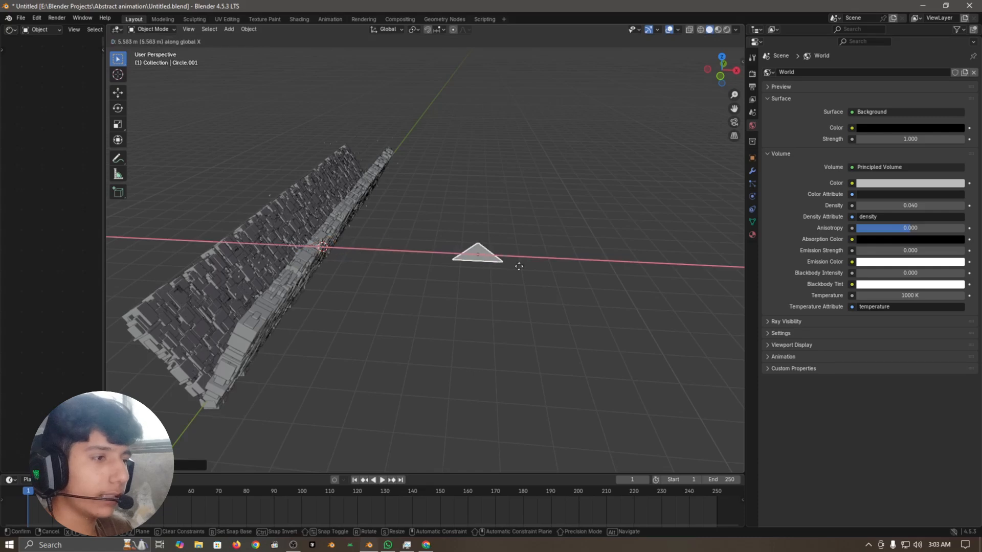
{"action": "left_click", "coordinate": [539, 207]}
{"action": "middle_click_drag", "start_coordinate": [539, 207], "coordinate": [517, 287]}
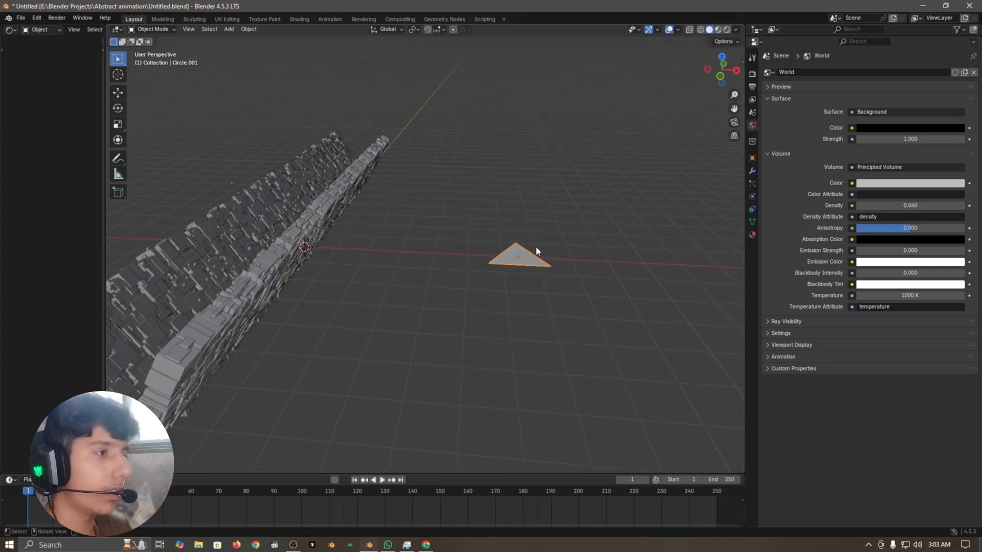
{"action": "key", "text": "KP_Decimal"}
{"action": "scroll", "coordinate": [596, 235], "scroll_direction": "down", "scroll_amount": 6}
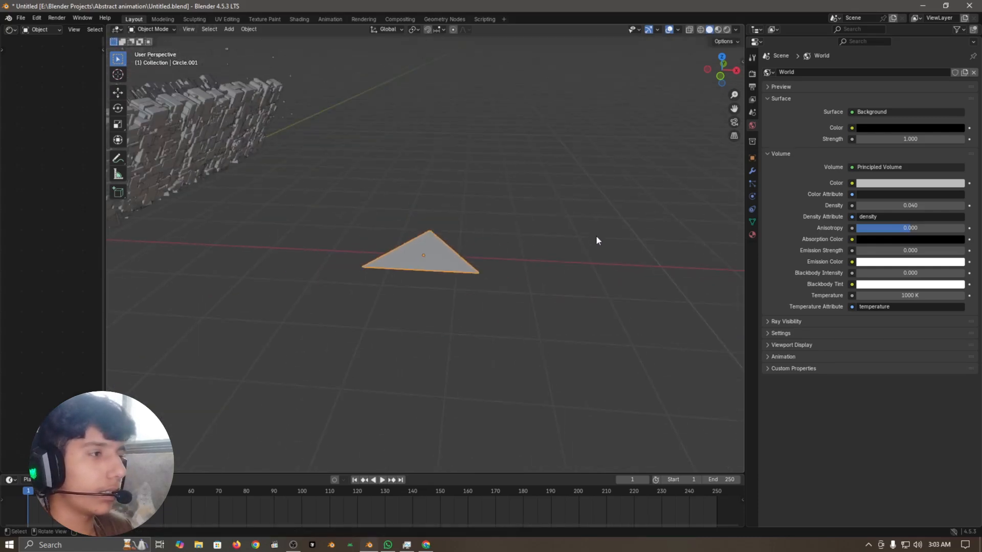
Add a Wireframe modifier to the triangle, enable Boundary and try a thickness of 0.025 m.
{"action": "left_click", "coordinate": [751, 171]}
{"action": "left_click", "coordinate": [835, 72]}
{"action": "type", "text": "wire"}
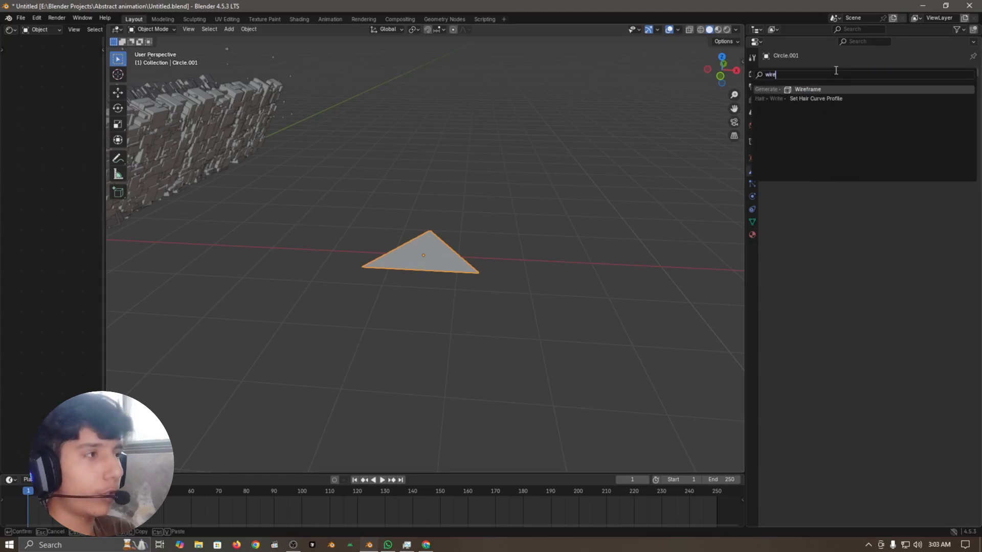
{"action": "key", "text": "Return"}
{"action": "middle_click_drag", "start_coordinate": [661, 158], "coordinate": [690, 128]}
{"action": "left_click", "coordinate": [865, 125]}
{"action": "scroll", "coordinate": [552, 185], "scroll_direction": "up", "scroll_amount": 4}
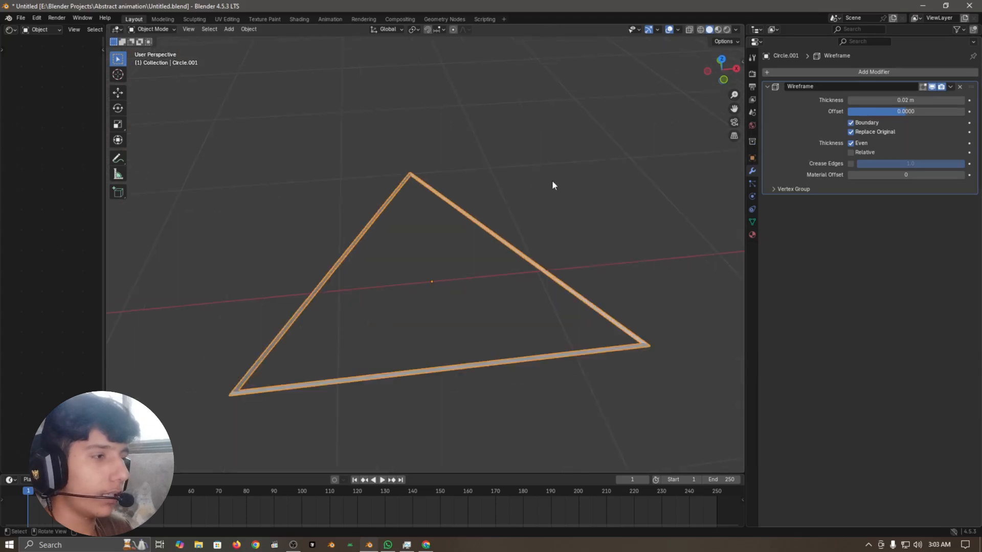
{"action": "left_click_drag", "start_coordinate": [923, 100], "coordinate": [908, 116]}
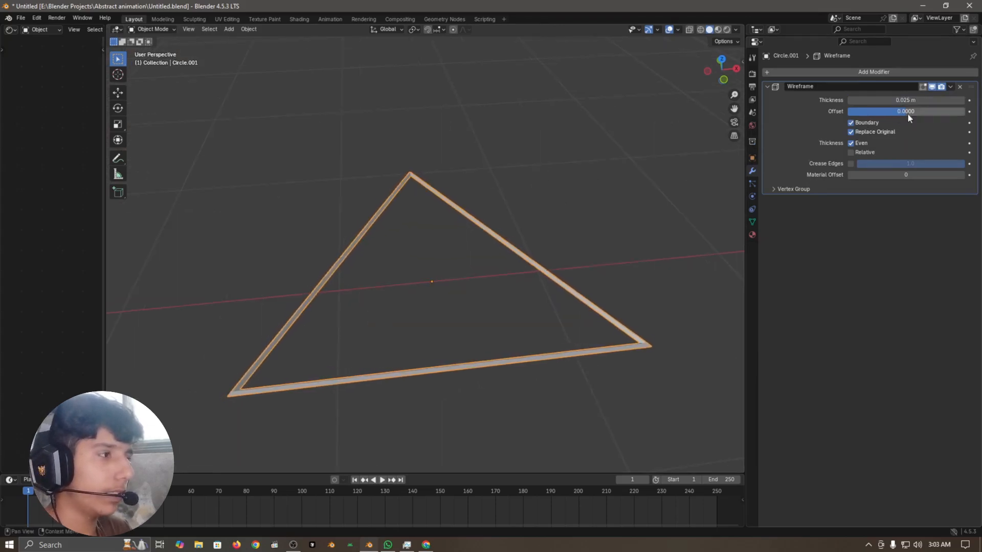
Add an Array modifier to the triangle and use Object Offset instead of Relative Offset.
{"action": "left_click", "coordinate": [874, 72]}
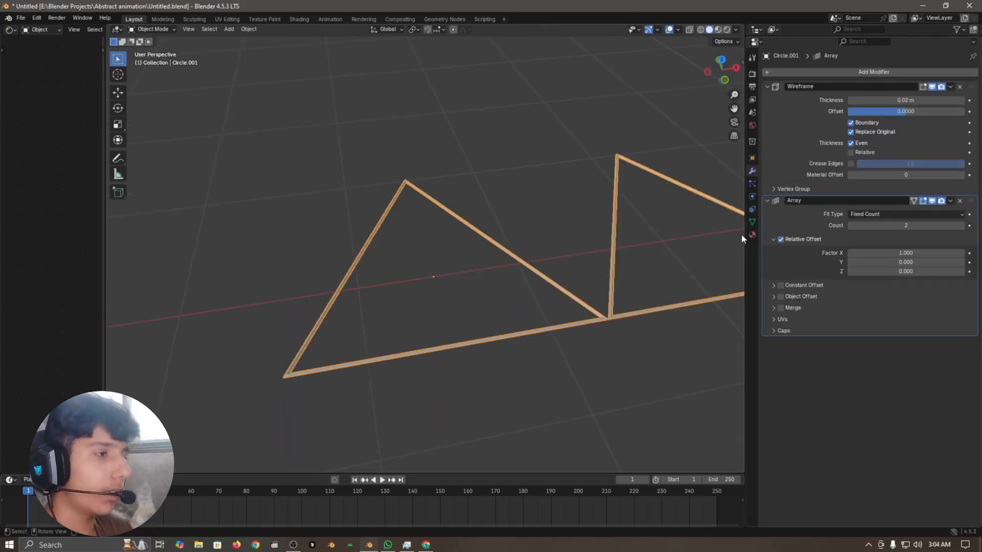
{"action": "scroll", "coordinate": [741, 234], "scroll_direction": "down", "scroll_amount": 1}
{"action": "left_click", "coordinate": [779, 239]}
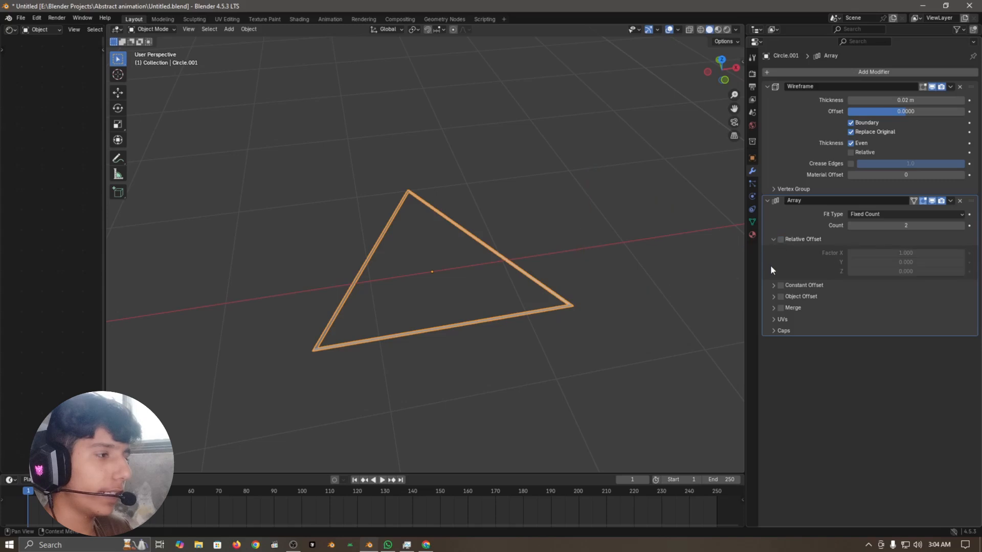
{"action": "left_click", "coordinate": [772, 238]}
{"action": "left_click", "coordinate": [773, 262]}
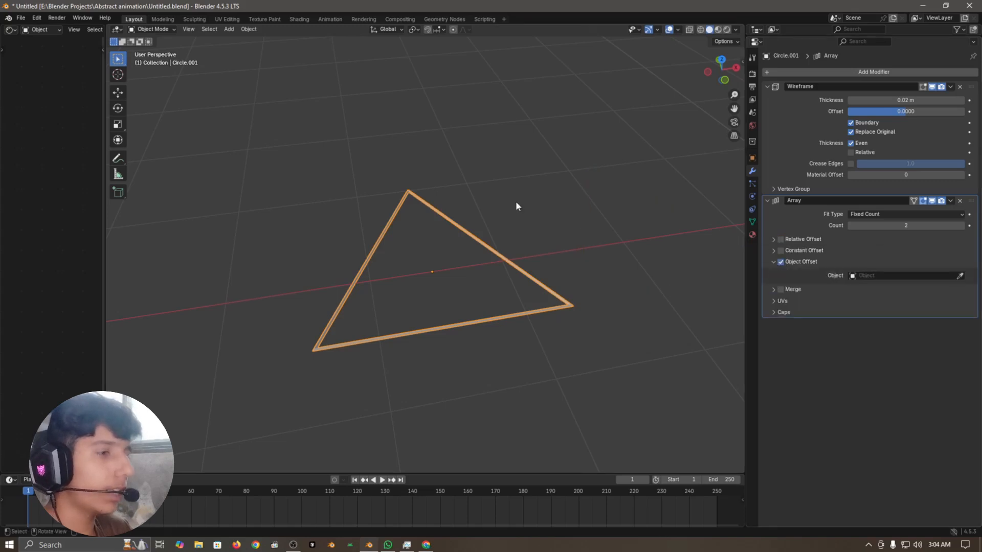
{"action": "scroll", "coordinate": [523, 213], "scroll_direction": "down", "scroll_amount": 1}
{"action": "left_click", "coordinate": [478, 262]}
{"action": "left_click", "coordinate": [477, 257]}
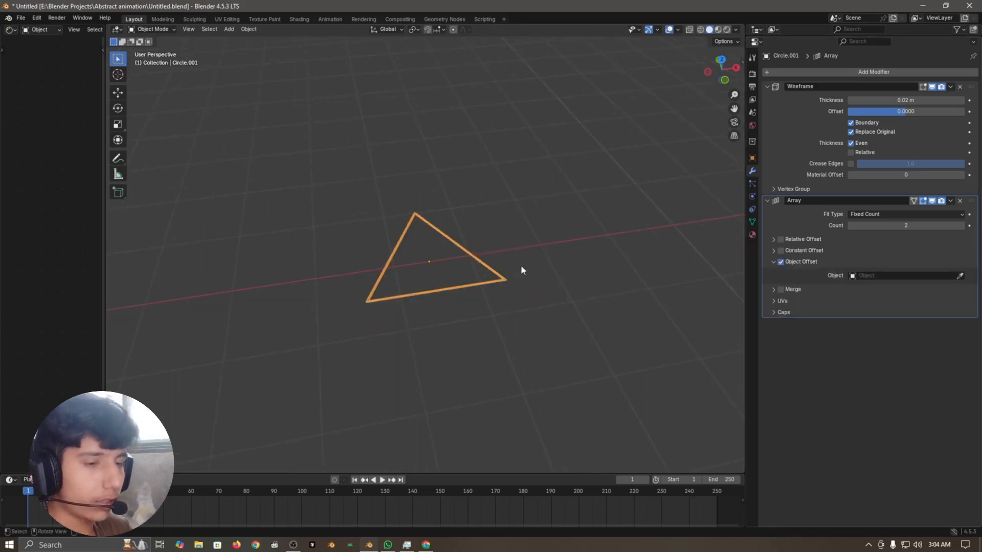
{"action": "scroll", "coordinate": [533, 272], "scroll_direction": "up", "scroll_amount": 3}
{"action": "key", "text": "g"}
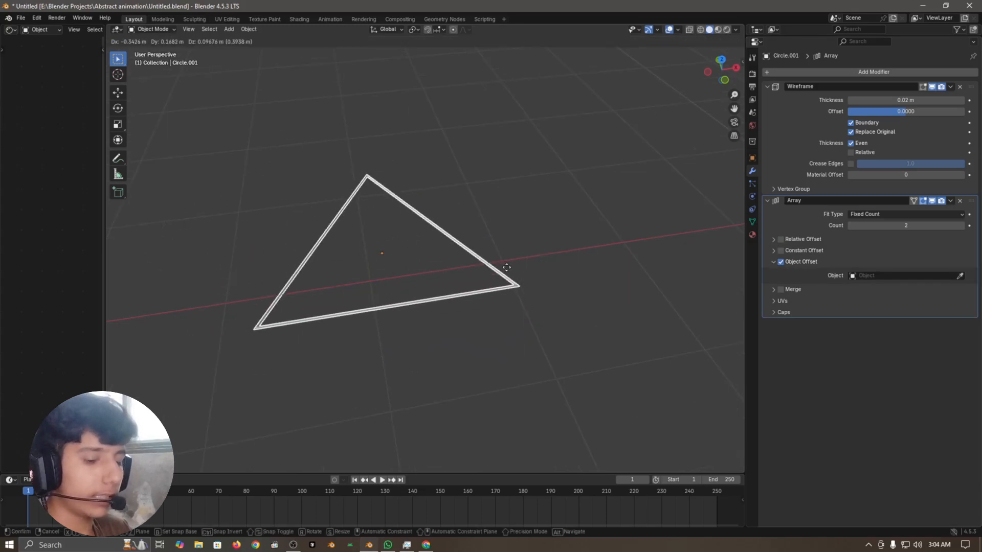
{"action": "right_click", "coordinate": [507, 268]}
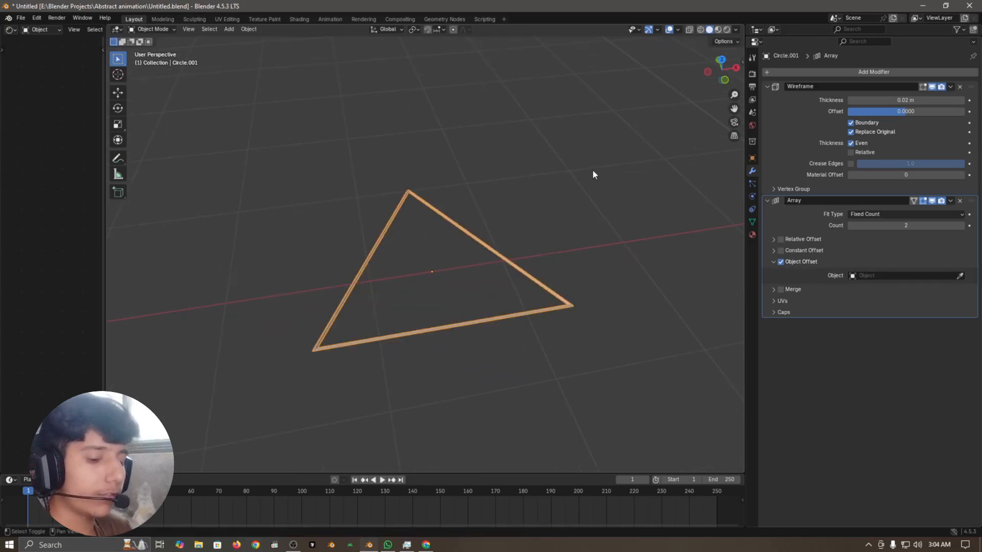
Snap the 3D cursor to the triangle's origin and add a Plain Axes empty there.
{"action": "key", "text": "shift+s"}
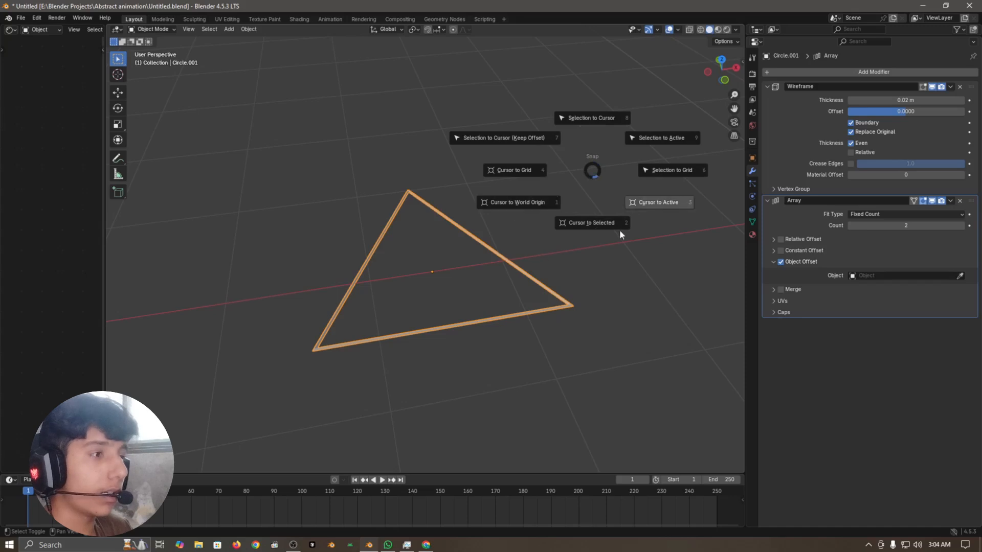
{"action": "left_click", "coordinate": [571, 270]}
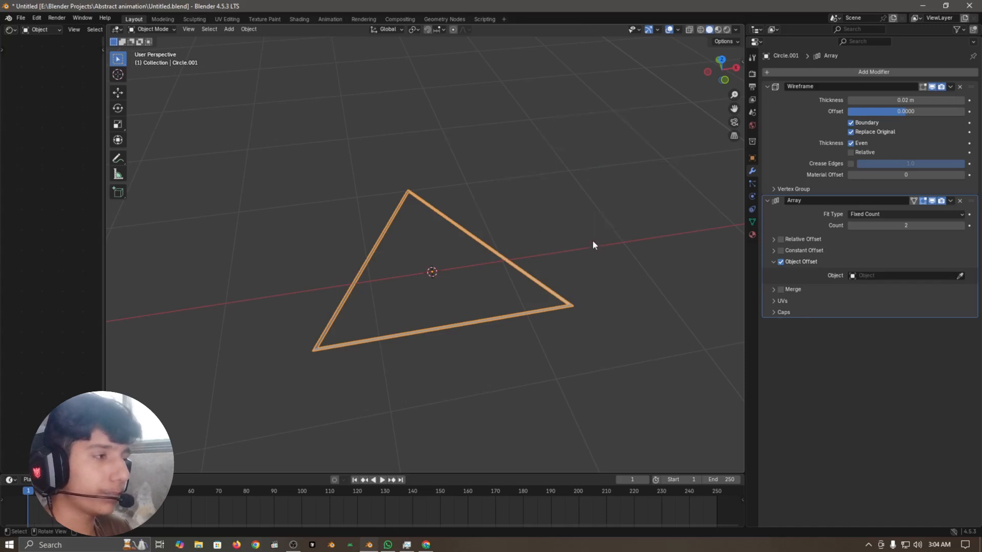
{"action": "left_click", "coordinate": [474, 99]}
{"action": "key", "text": "shift+a"}
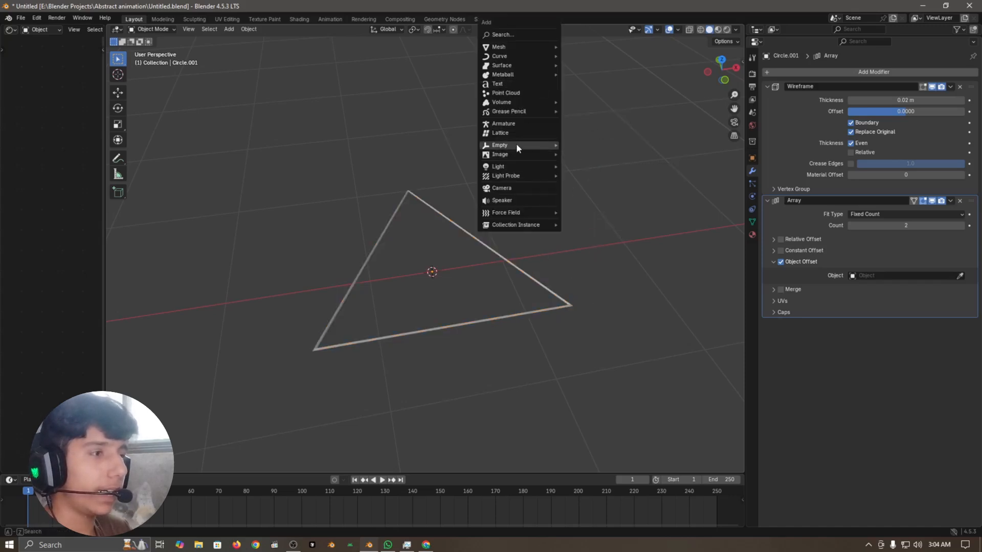
{"action": "mouse_move", "coordinate": [516, 144]}
{"action": "left_click", "coordinate": [564, 143]}
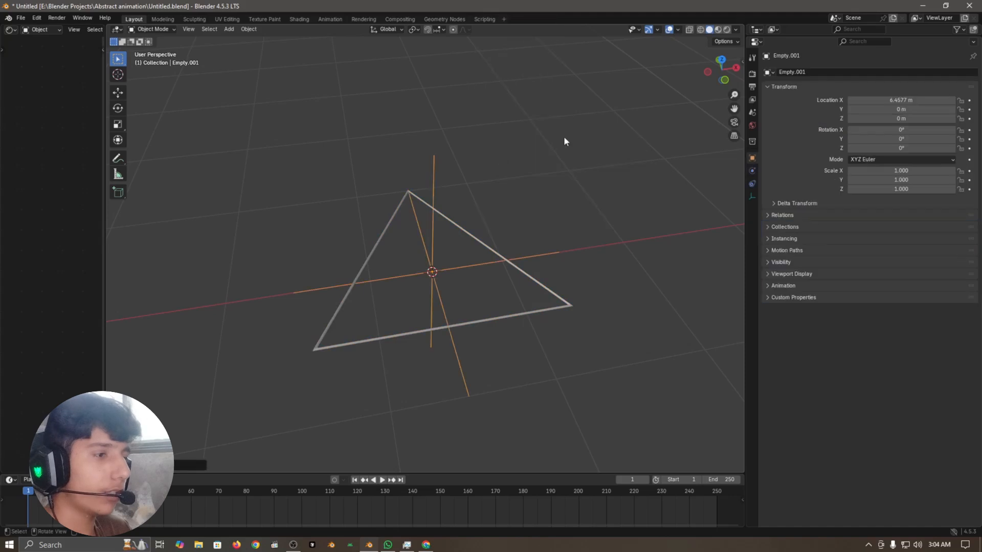
Assign the new empty as the triangle array's offset object and scale the empty to about 1.22.
{"action": "left_click", "coordinate": [541, 287]}
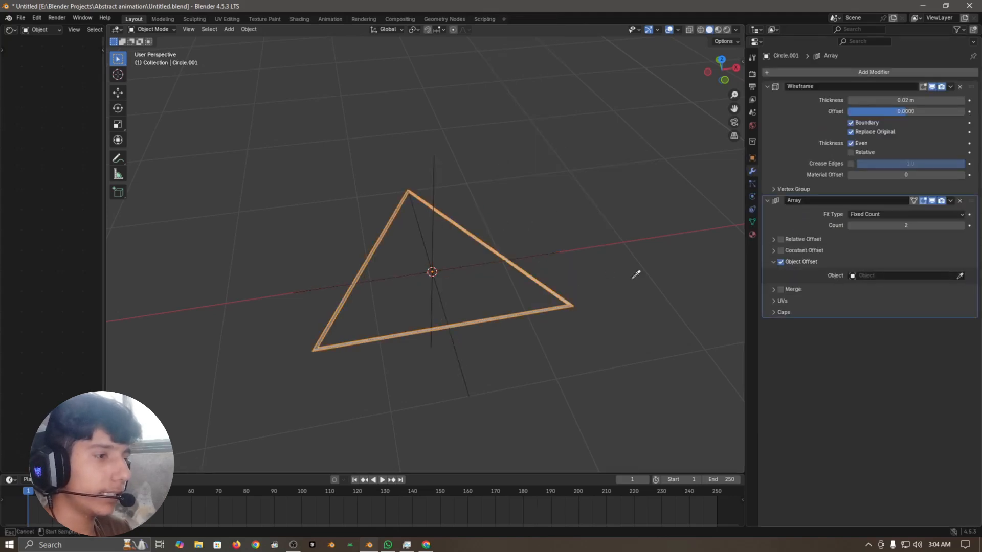
{"action": "left_click", "coordinate": [448, 270]}
{"action": "left_click", "coordinate": [459, 277]}
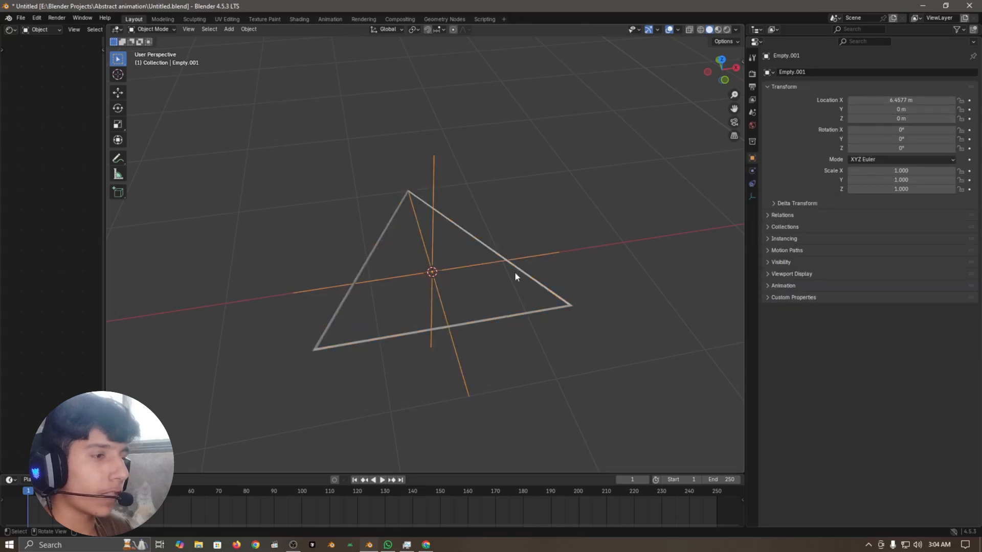
{"action": "key", "text": "s"}
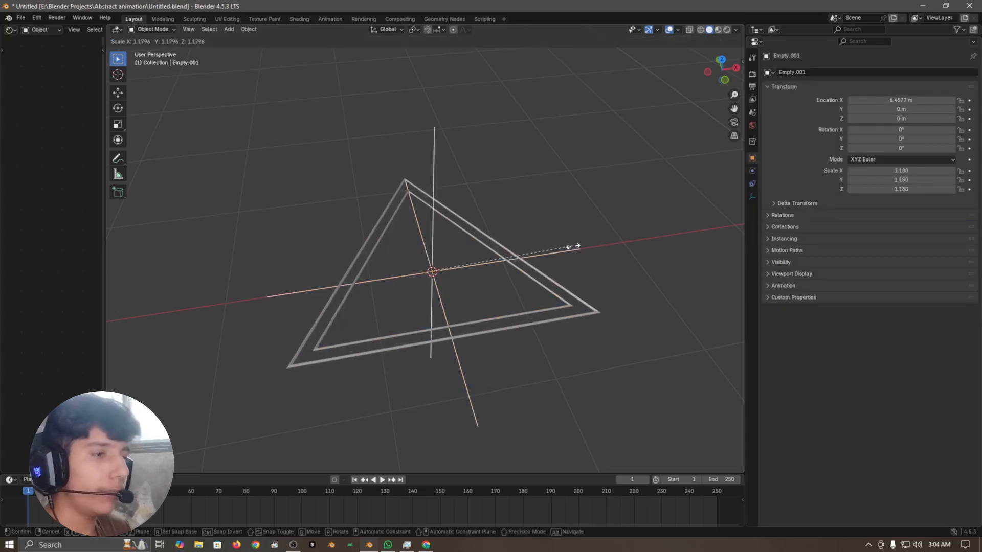
{"action": "left_click", "coordinate": [578, 247]}
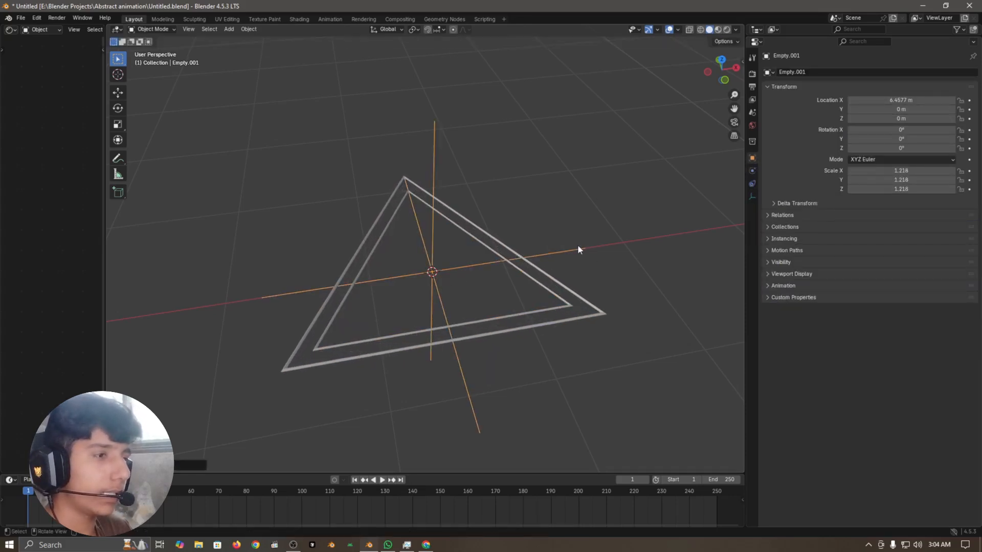
Set the triangle's Array count to 3.
{"action": "left_click", "coordinate": [544, 284]}
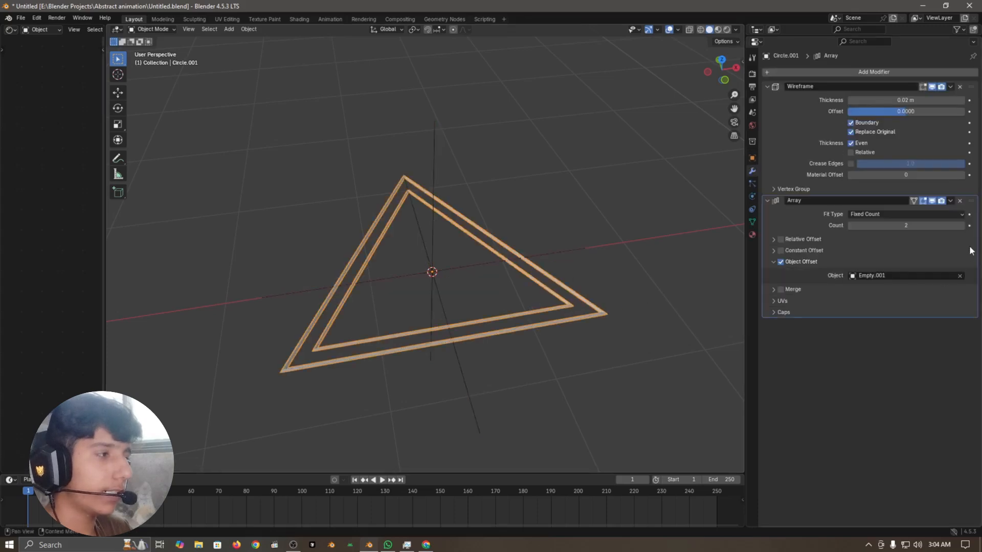
{"action": "left_click", "coordinate": [961, 226]}
{"action": "middle_click_drag", "start_coordinate": [502, 282], "coordinate": [530, 298]}
Select the nested triangles together with their empty and rotate them 90° about the X axis.
{"action": "left_click", "coordinate": [531, 298]}
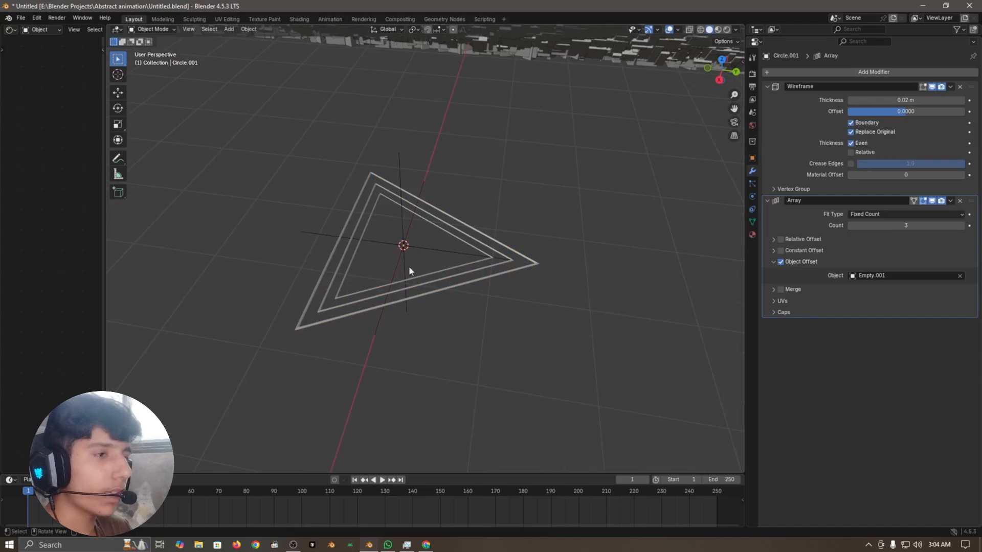
{"action": "left_click_drag", "start_coordinate": [276, 151], "coordinate": [556, 364]}
{"action": "left_click", "coordinate": [556, 364]}
{"action": "key", "text": "ctrl+z"}
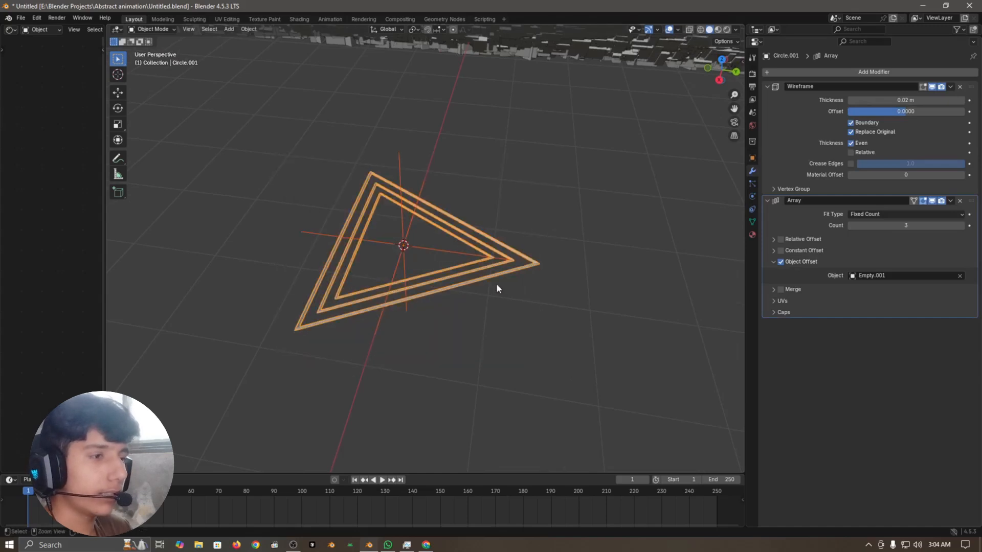
{"action": "key", "text": "r"}
{"action": "type", "text": "x"}
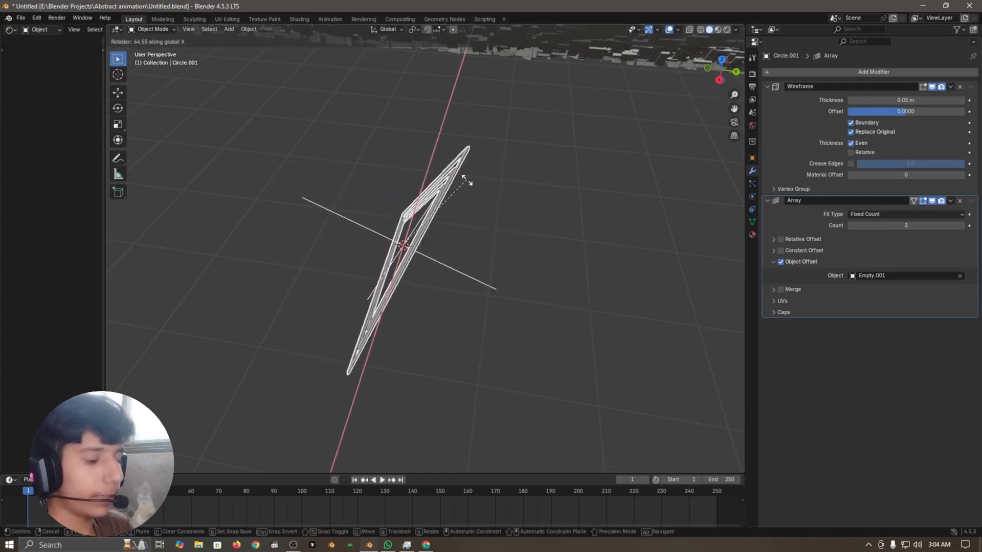
{"action": "type", "text": "90"}
{"action": "key", "text": "Return"}
Rotate the nested triangles together with their empty about the global Y axis until they point straight down.
{"action": "scroll", "coordinate": [476, 256], "scroll_direction": "down", "scroll_amount": 3}
{"action": "left_click_drag", "start_coordinate": [477, 257], "coordinate": [513, 284], "text": "alt"}
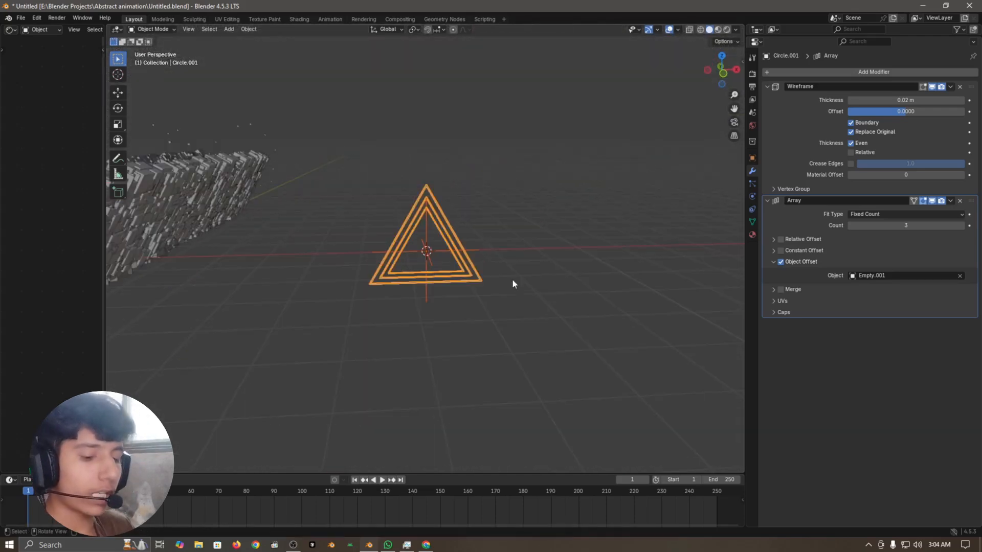
{"action": "key", "text": "r"}
{"action": "key", "text": "y"}
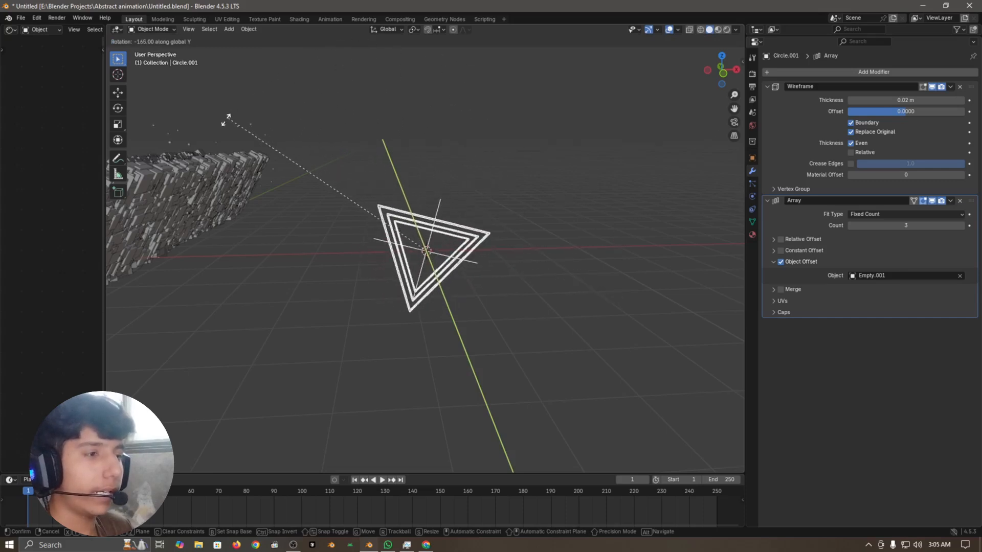
{"action": "left_click", "coordinate": [201, 186]}
{"action": "mouse_move", "coordinate": [459, 281]}
{"action": "middle_mouse_down"}
{"action": "mouse_move", "coordinate": [452, 254]}
{"action": "mouse_move", "coordinate": [446, 288]}
{"action": "middle_mouse_up"}
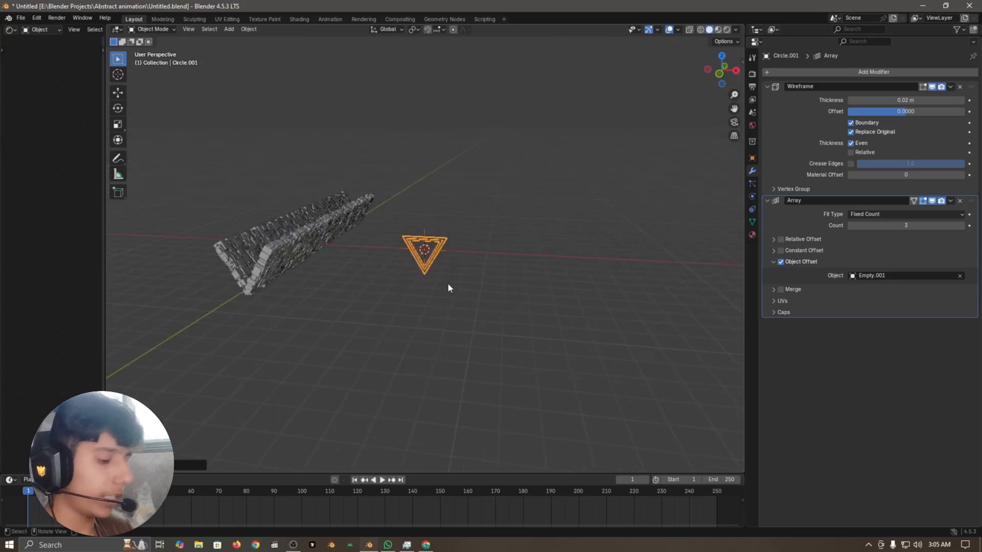
In the front orthographic view, move the inverted triangles and their empty over to the opening of the V-shaped trough.
{"action": "key", "text": "KP_1"}
{"action": "scroll", "coordinate": [427, 267], "scroll_direction": "up", "scroll_amount": 3}
{"action": "middle_click_drag", "start_coordinate": [396, 246], "coordinate": [466, 278], "text": "shift"}
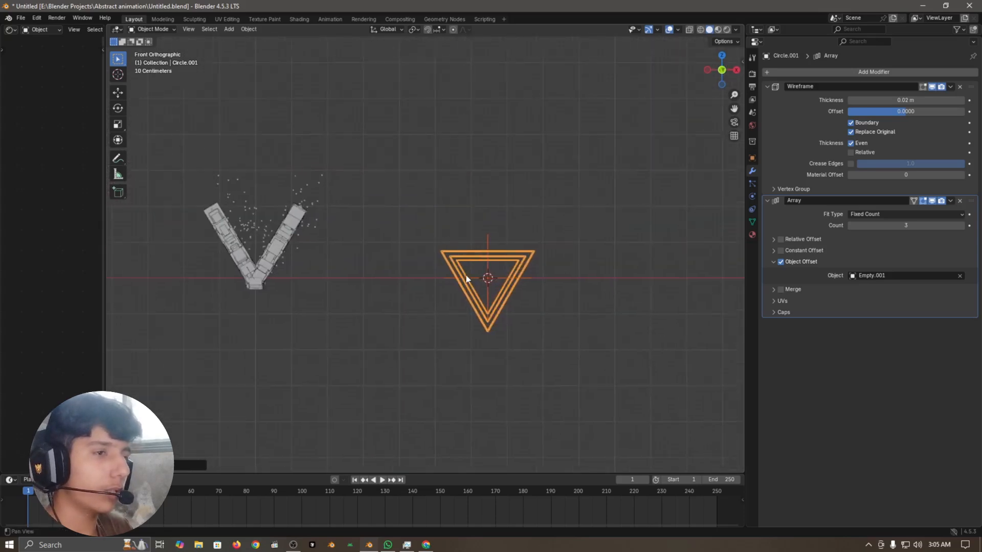
{"action": "key", "text": "g"}
{"action": "left_click", "coordinate": [333, 226]}
{"action": "scroll", "coordinate": [286, 253], "scroll_direction": "up", "scroll_amount": 3}
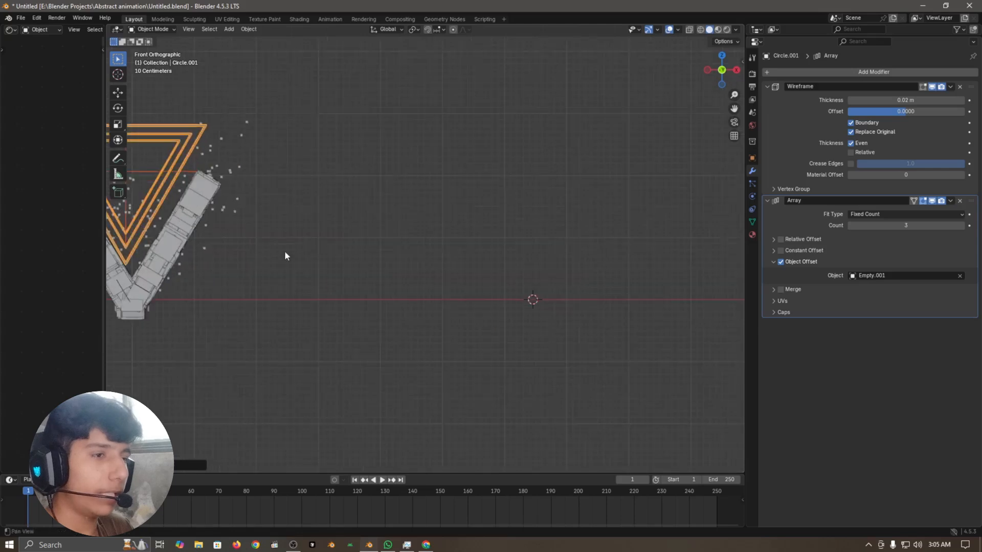
{"action": "scroll", "coordinate": [532, 343], "scroll_direction": "up", "scroll_amount": 3}
{"action": "middle_click_drag", "start_coordinate": [285, 256], "coordinate": [553, 300], "text": "shift"}
Scale the nested triangles and their empty to about 0.63 and reposition them to fit between the two walls of the V.
{"action": "key", "text": "s"}
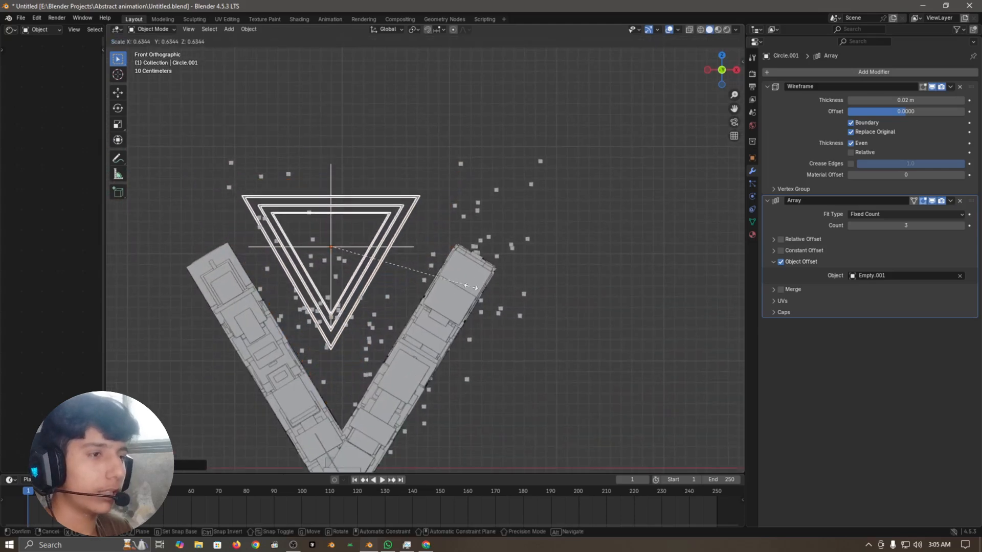
{"action": "left_click", "coordinate": [472, 293]}
{"action": "key", "text": "g"}
{"action": "left_click", "coordinate": [483, 334]}
{"action": "key", "text": "s"}
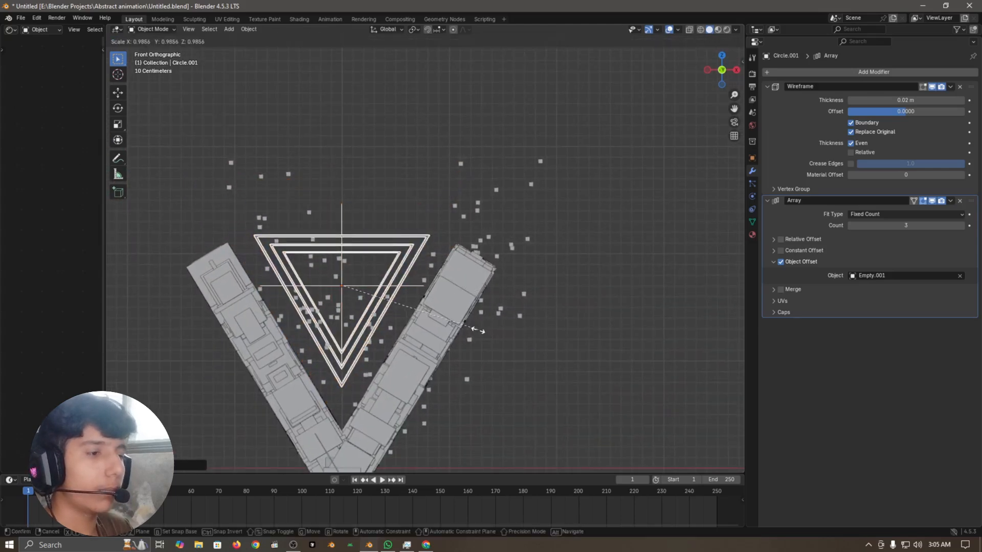
{"action": "left_click", "coordinate": [478, 330]}
{"action": "key", "text": "g"}
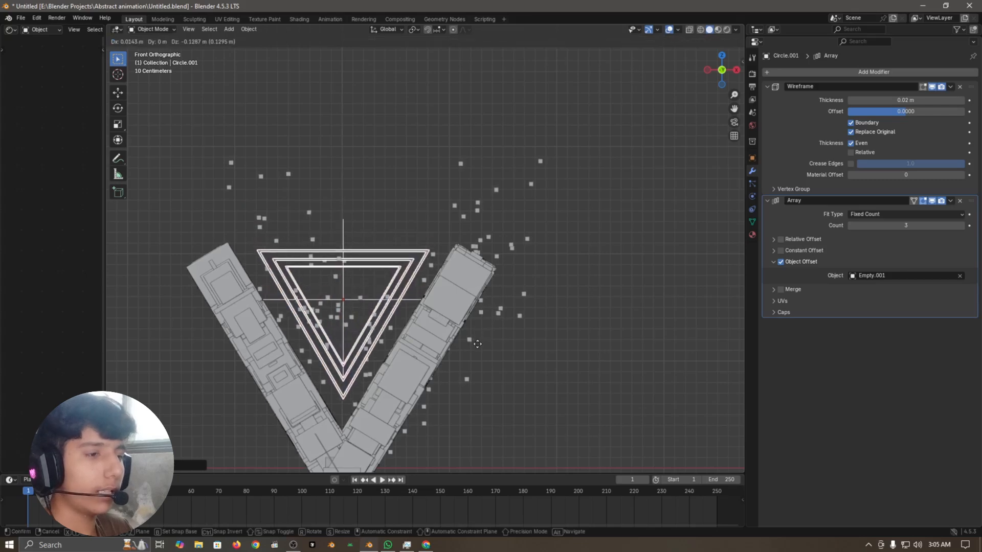
{"action": "left_click", "coordinate": [477, 344]}
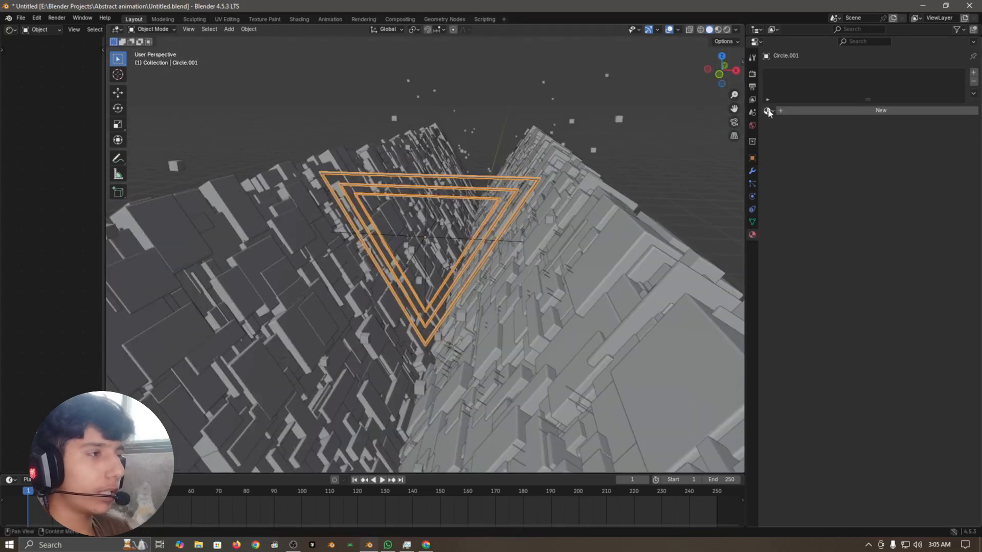
Assign the existing glow material to the nested triangles.
{"action": "left_click", "coordinate": [769, 111]}
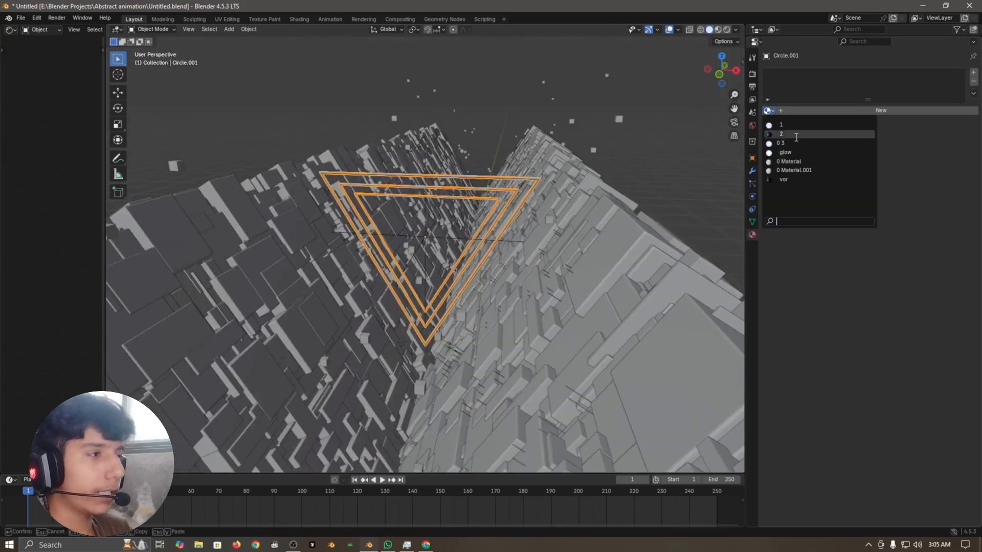
{"action": "left_click", "coordinate": [790, 148]}
{"action": "middle_click_drag", "start_coordinate": [532, 225], "coordinate": [618, 198]}
Delete the selected object, add a new Area light and raise it along Z well above the trough.
{"action": "key", "text": "Delete"}
{"action": "key", "text": "shift+a"}
{"action": "mouse_move", "coordinate": [511, 167]}
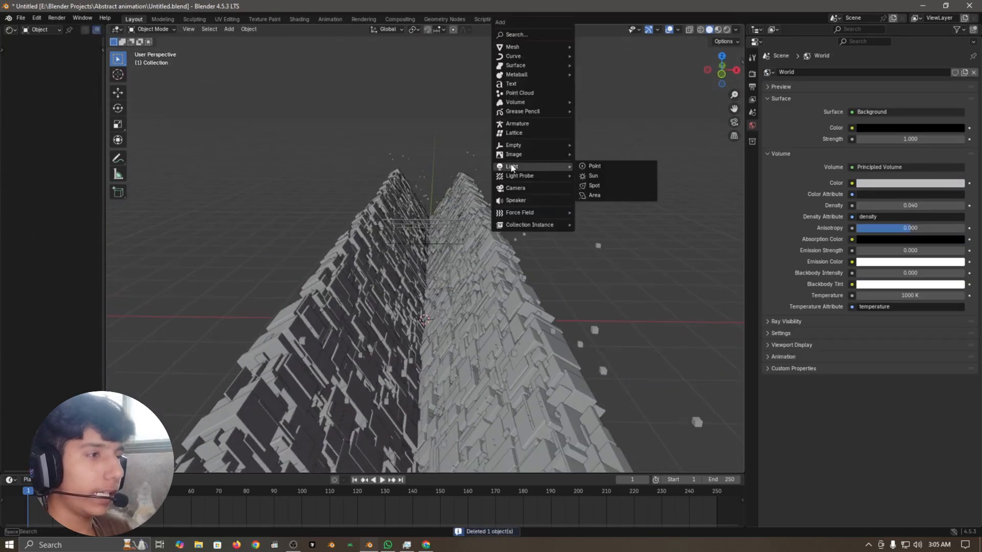
{"action": "left_click", "coordinate": [621, 195]}
{"action": "scroll", "coordinate": [609, 193], "scroll_direction": "up", "scroll_amount": 2}
{"action": "key", "text": "g"}
{"action": "key", "text": "z"}
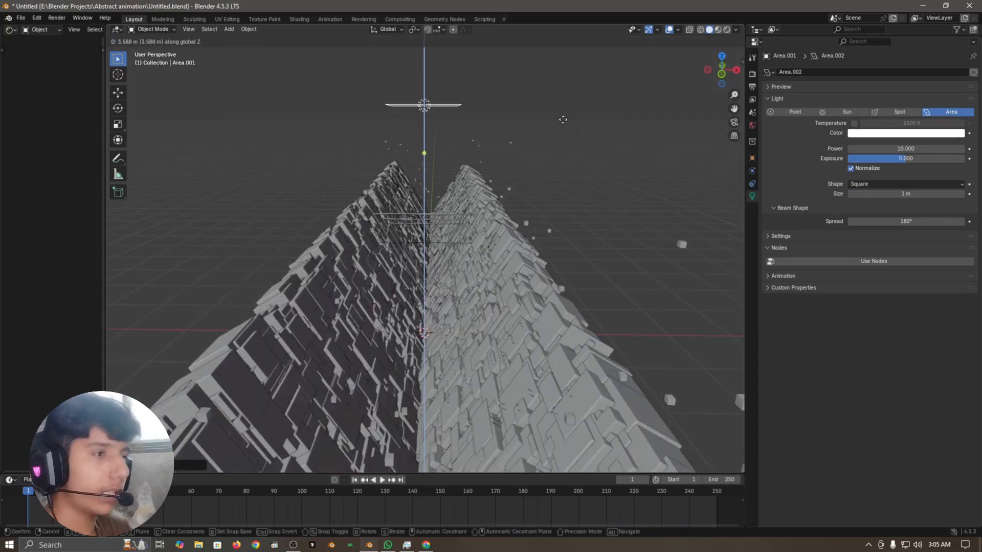
{"action": "left_click", "coordinate": [562, 100]}
{"action": "middle_click_drag", "start_coordinate": [562, 100], "coordinate": [476, 182]}
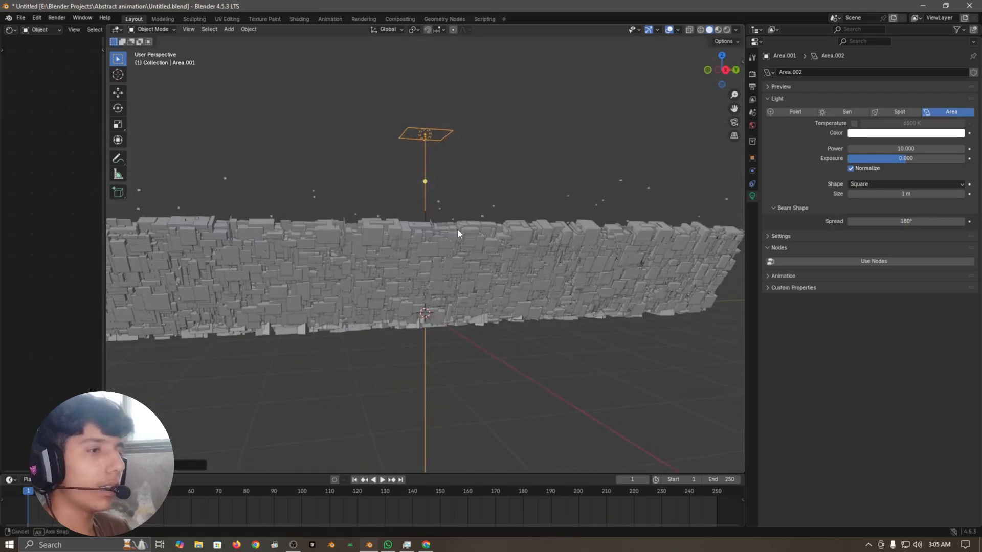
{"action": "middle_click_drag", "start_coordinate": [458, 230], "coordinate": [603, 255]}
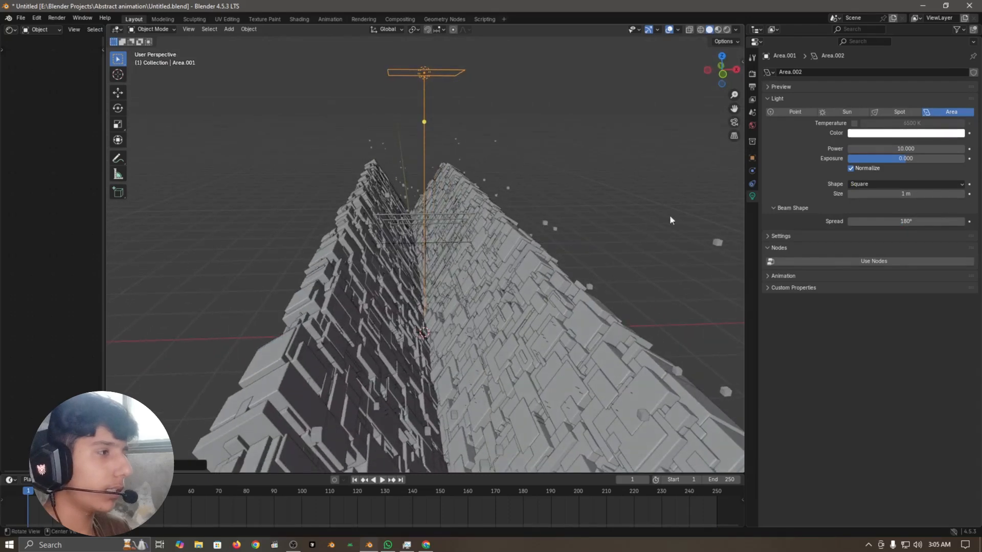
Set the new area light's power to 500 and its color to pale cyan.
{"action": "left_click", "coordinate": [904, 149]}
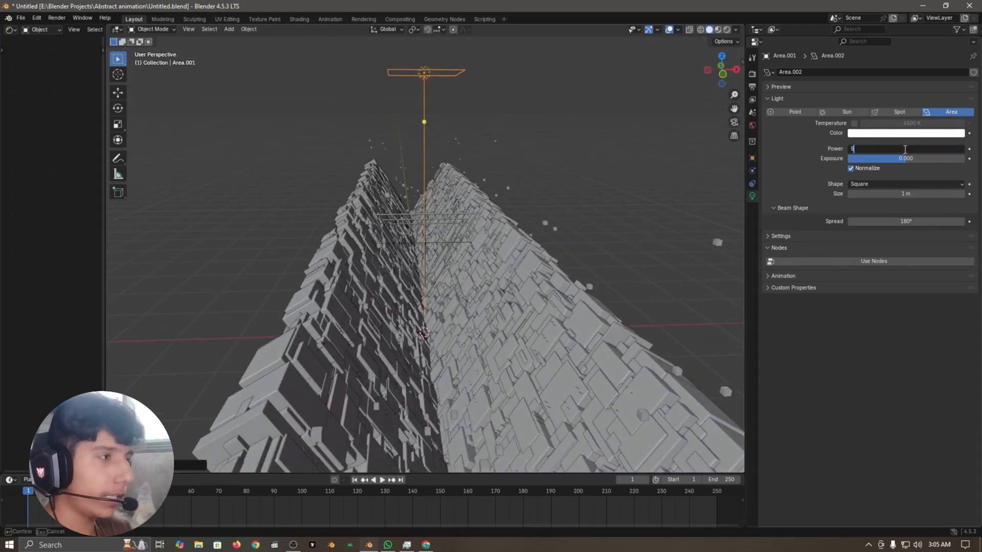
{"action": "key", "text": "Return"}
{"action": "scroll", "coordinate": [582, 312], "scroll_direction": "up", "scroll_amount": 2}
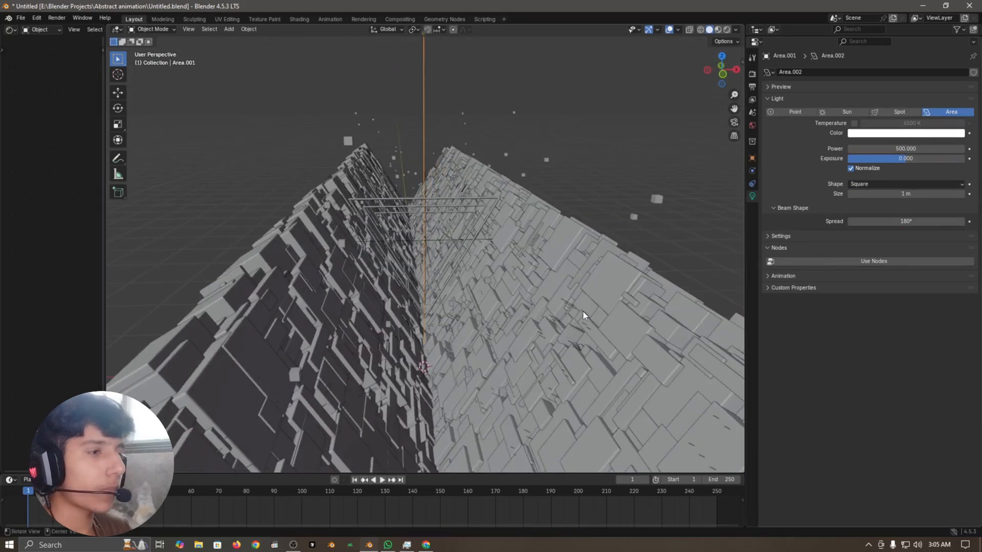
{"action": "left_click", "coordinate": [912, 134]}
{"action": "mouse_move", "coordinate": [919, 164]}
{"action": "left_mouse_down"}
{"action": "mouse_move", "coordinate": [948, 167]}
{"action": "mouse_move", "coordinate": [915, 170]}
{"action": "left_mouse_up"}
{"action": "mouse_move", "coordinate": [496, 240]}
{"action": "middle_mouse_down"}
{"action": "mouse_move", "coordinate": [503, 247]}
{"action": "mouse_move", "coordinate": [500, 238]}
{"action": "mouse_move", "coordinate": [483, 304]}
{"action": "mouse_move", "coordinate": [482, 278]}
{"action": "middle_mouse_up"}
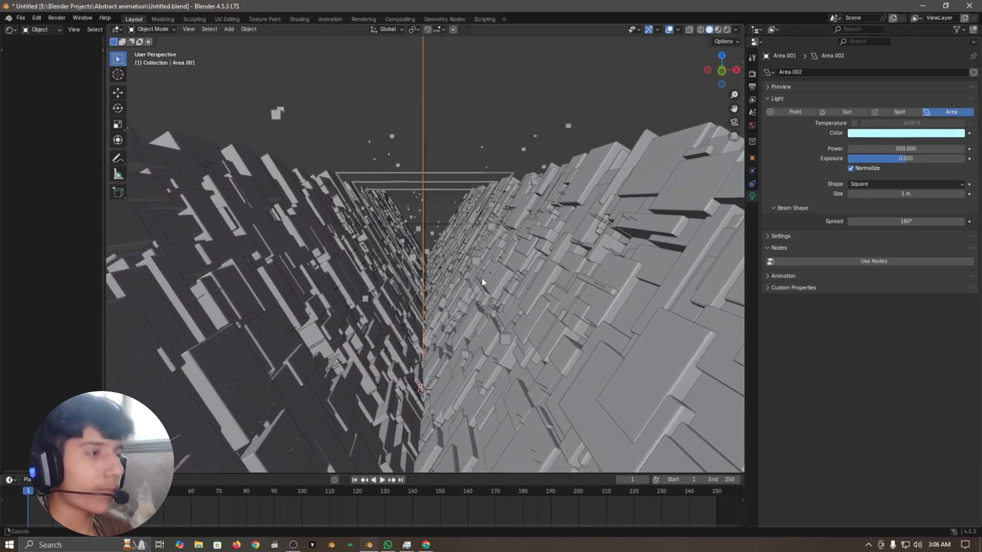
Switch the scene's render engine from Cycles to EEVEE.
{"action": "key", "text": "z"}
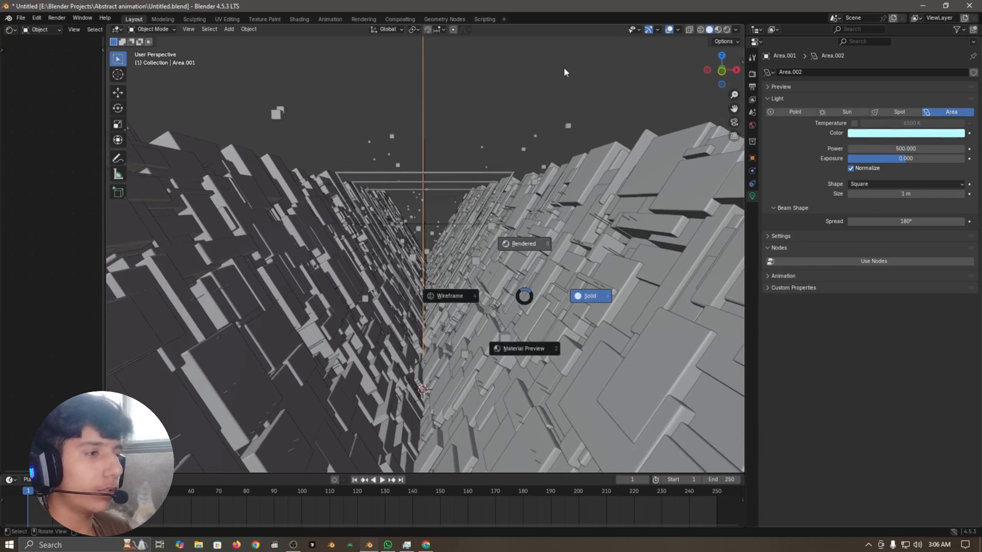
{"action": "key", "text": "Escape"}
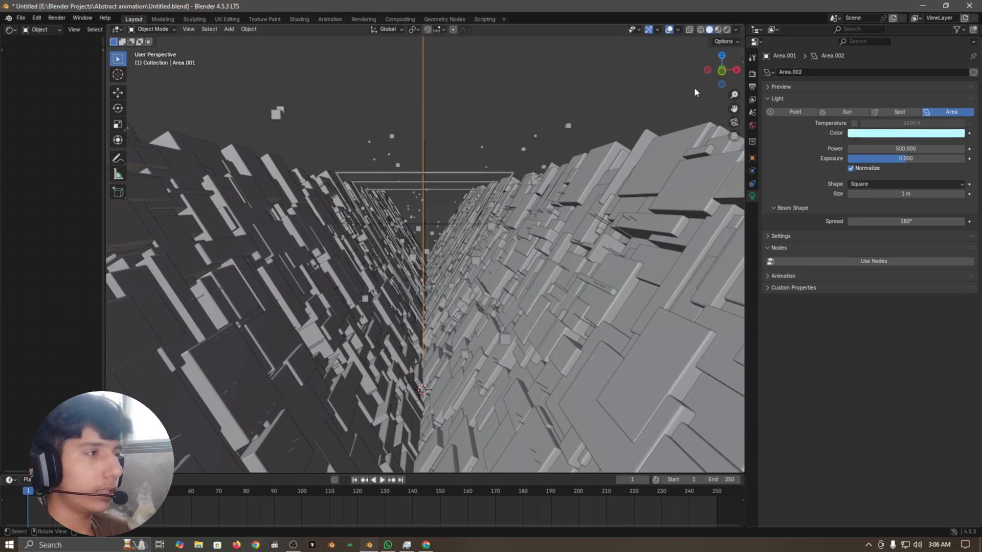
{"action": "left_click", "coordinate": [751, 73]}
{"action": "left_click", "coordinate": [894, 72]}
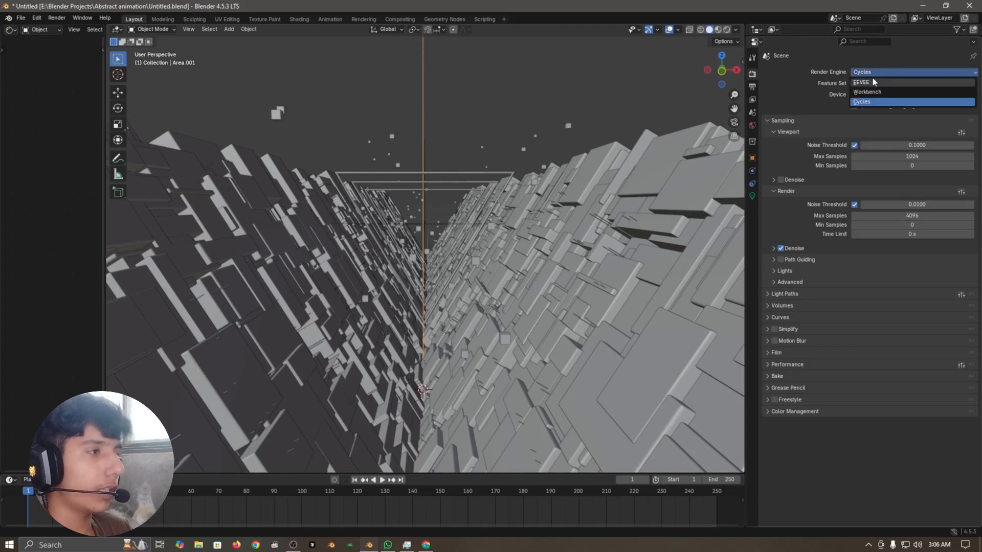
{"action": "left_click", "coordinate": [871, 76]}
Display the viewport in Rendered shading and hide the viewport overlays.
{"action": "key", "text": "z"}
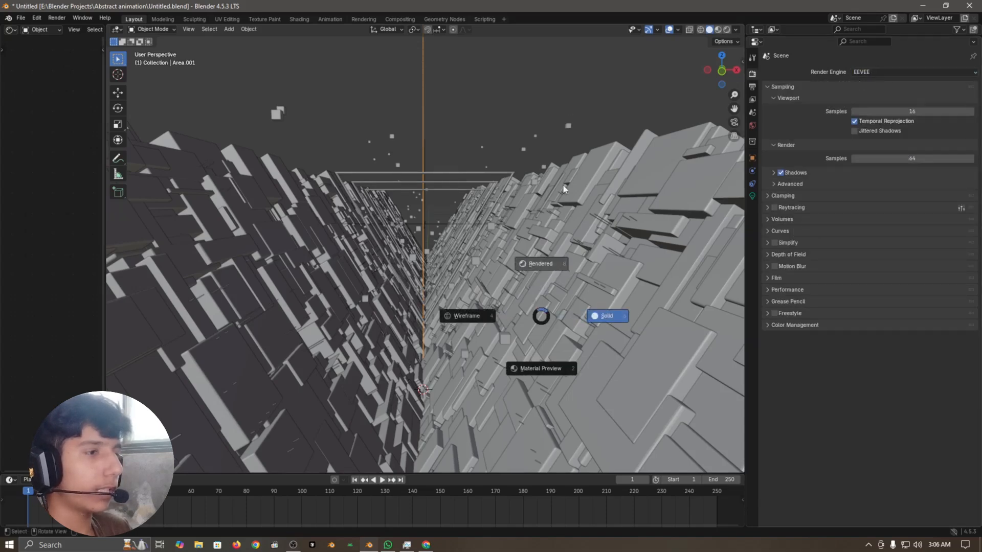
{"action": "left_click", "coordinate": [564, 171]}
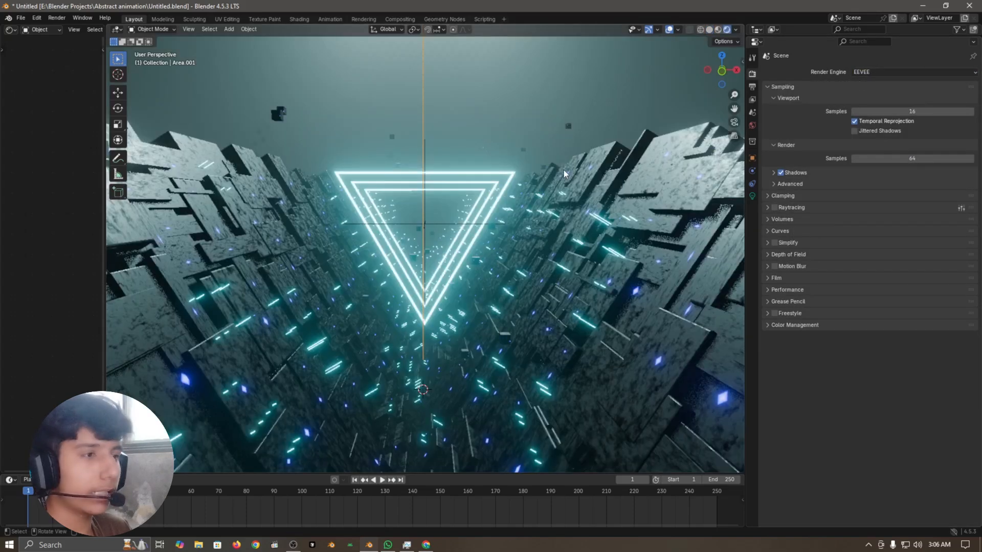
{"action": "middle_click_drag", "start_coordinate": [564, 170], "coordinate": [678, 46]}
{"action": "left_click", "coordinate": [667, 31]}
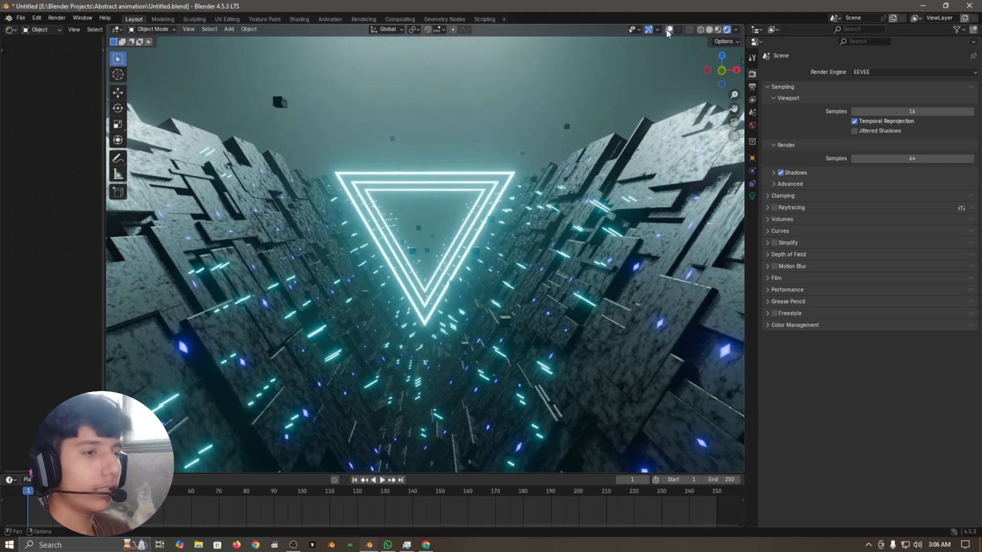